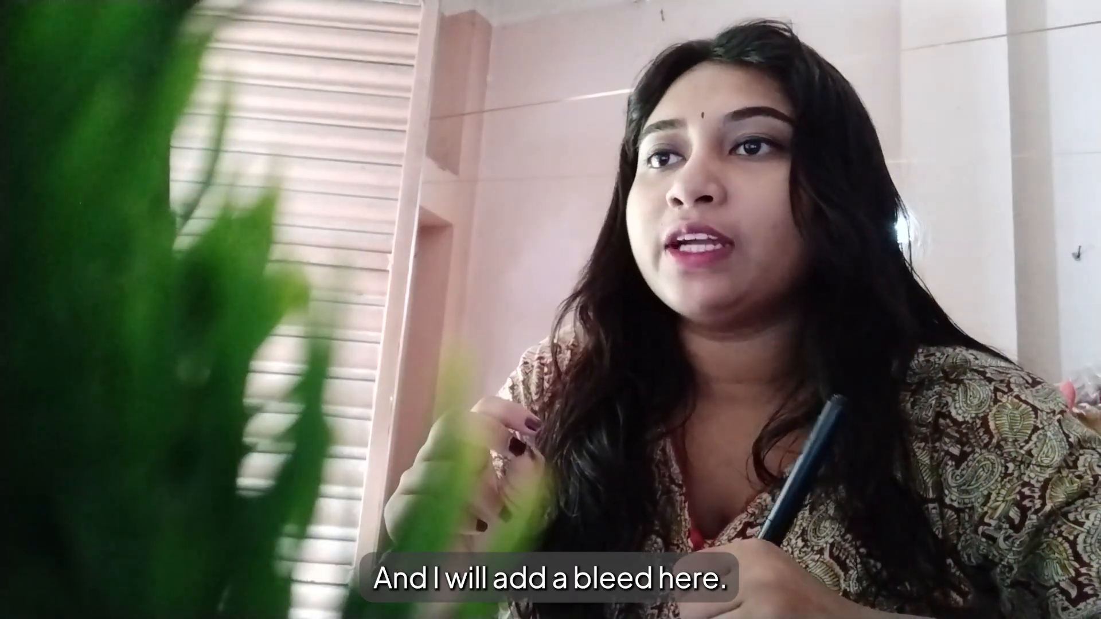
# Step: Set a 0.125 in bleed on all sides and create the 3.5 × 2 in landscape RGB document with two artboards
pyautogui.click(756, 298)
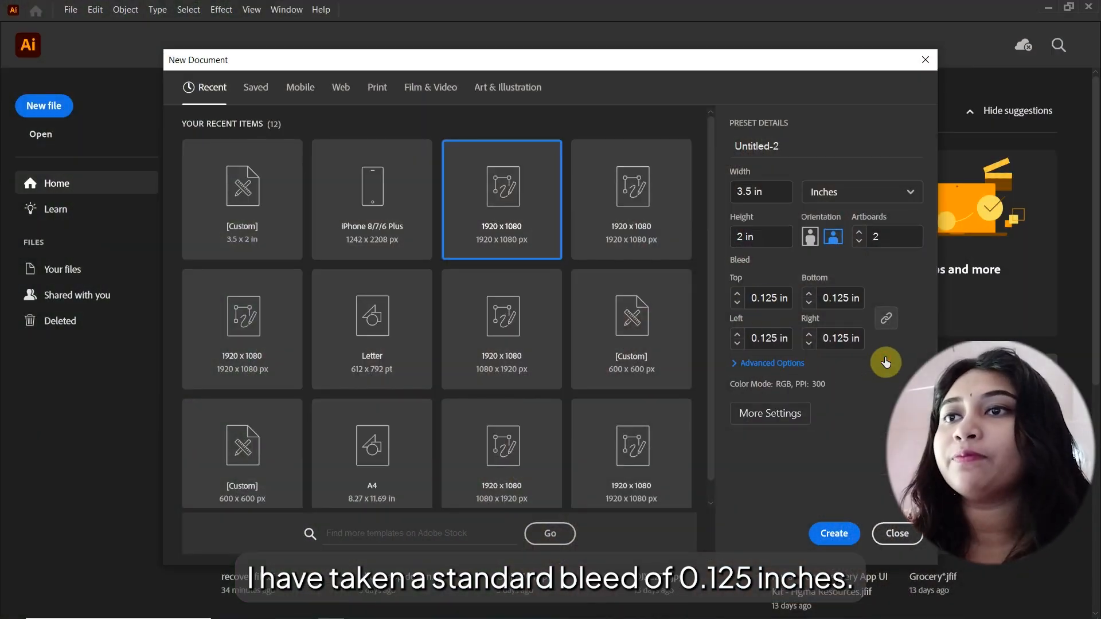
pyautogui.click(743, 364)
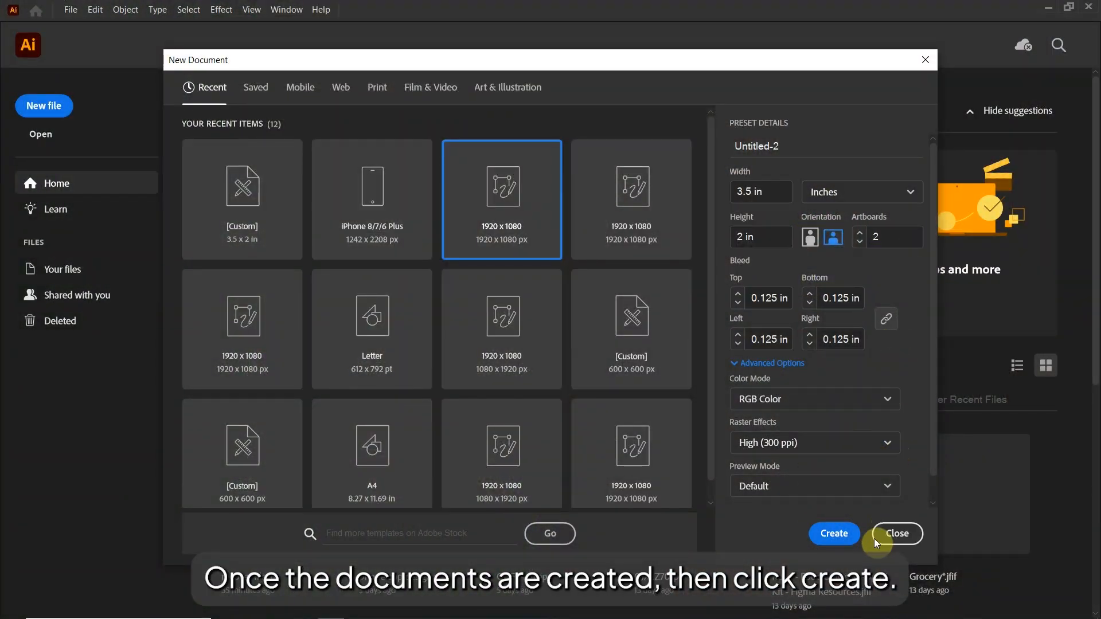
pyautogui.click(845, 541)
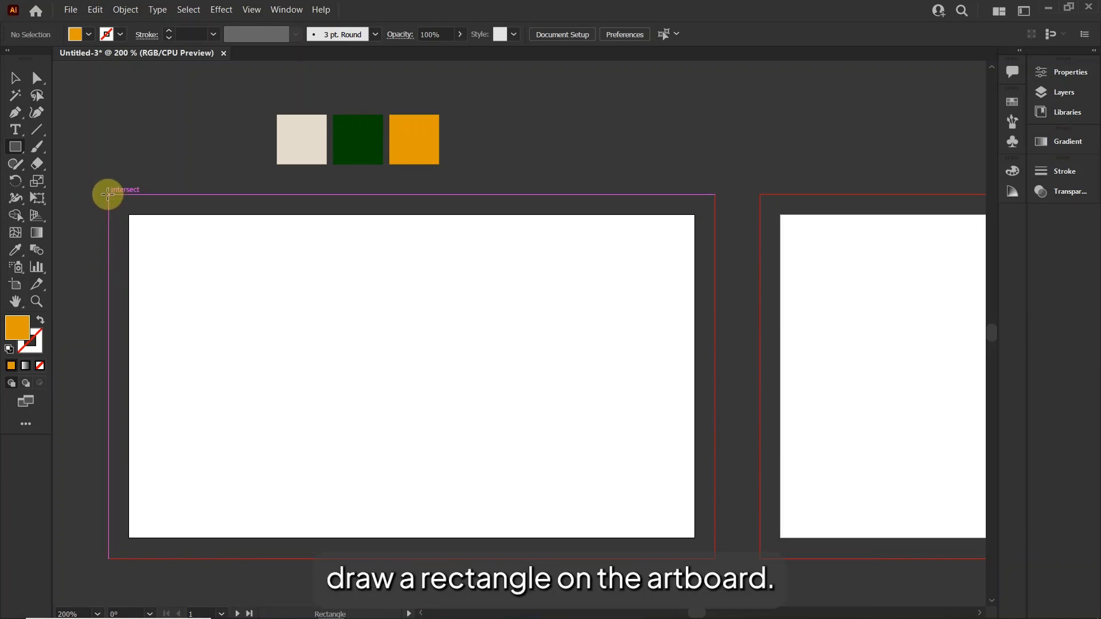
# Step: Draw a rectangle covering the first artboard out to its bleed edges, fill it with the beige swatch colour and lock it
pyautogui.moveTo(108, 194); pyautogui.dragTo(713, 508)
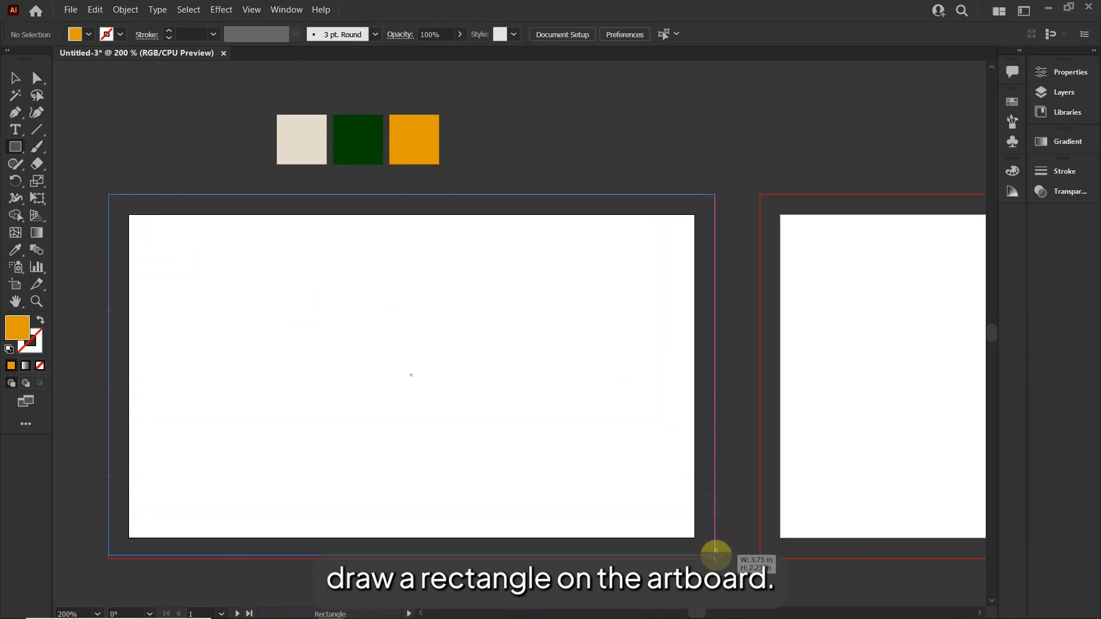
pyautogui.moveTo(715, 556); pyautogui.dragTo(714, 557)
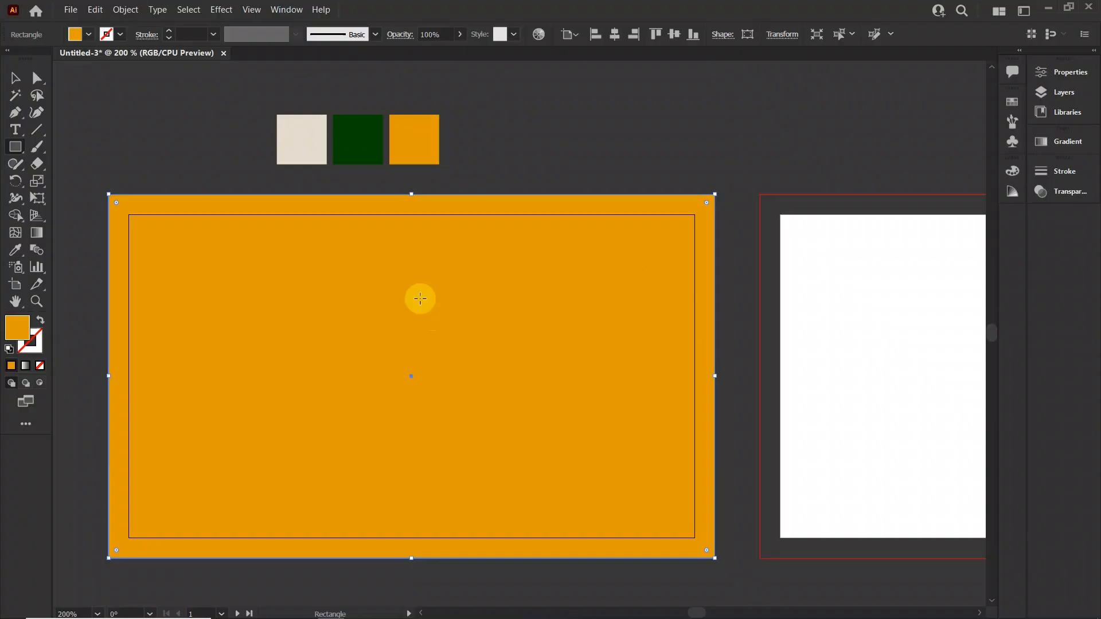
pyautogui.press('i')
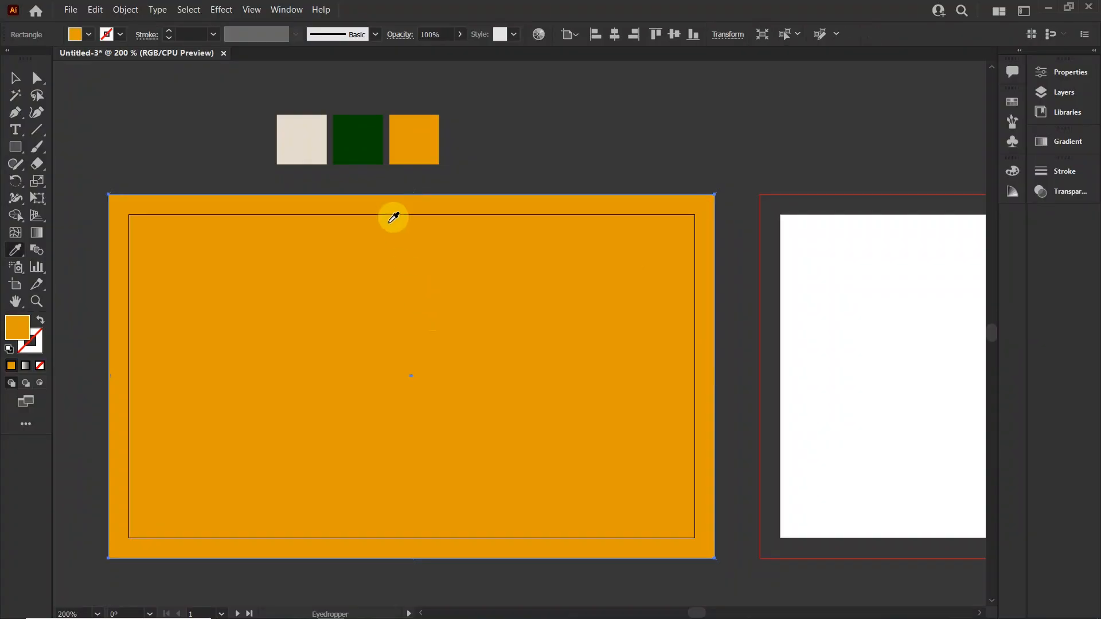
pyautogui.click(310, 134)
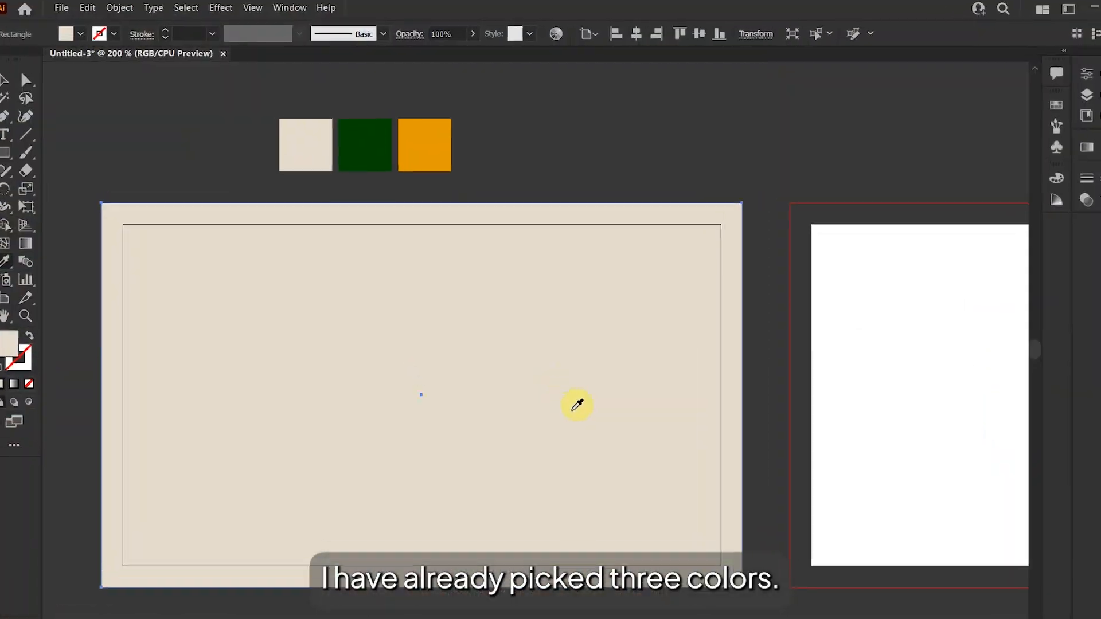
pyautogui.press('v')
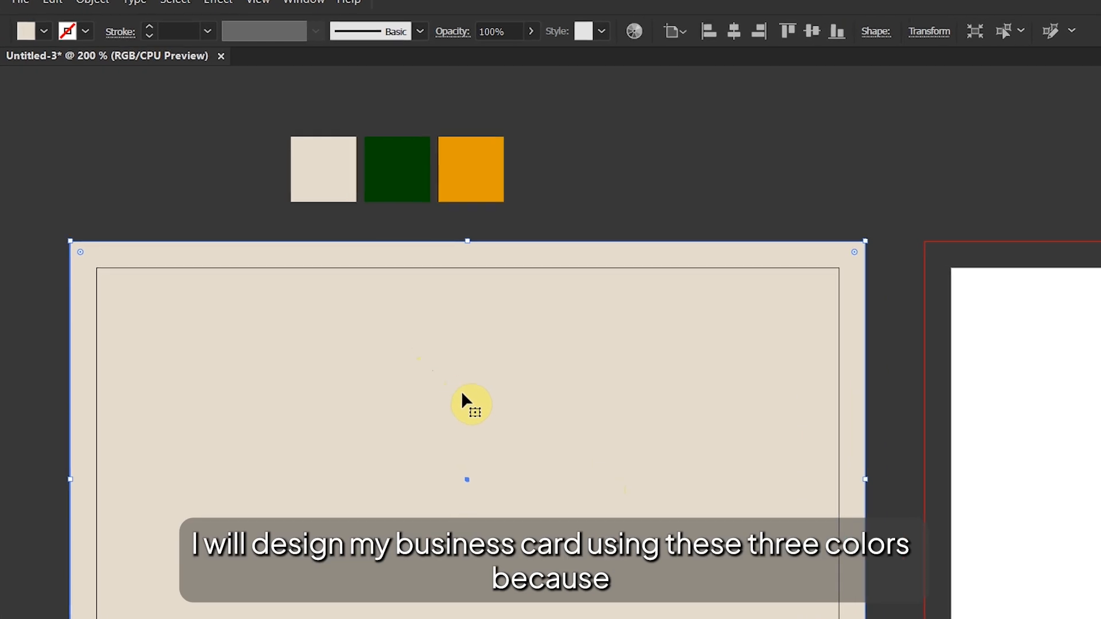
pyautogui.hotkey('ctrl', '2')
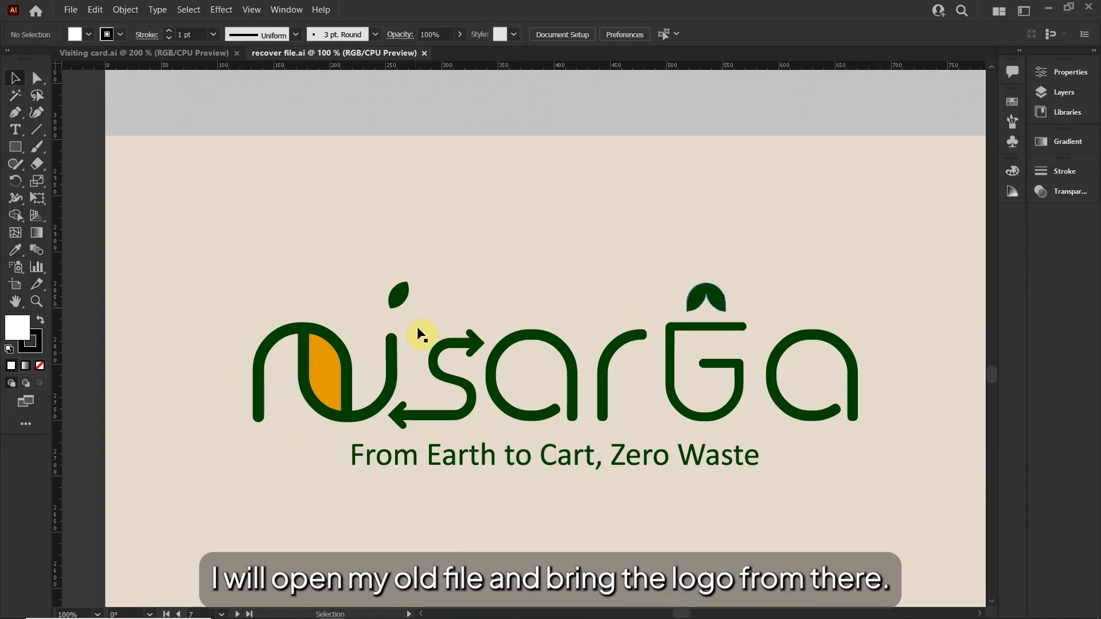
# Step: Copy the Nisarga logo with its tagline from recover file.ai into Visiting card.ai and scale it down to fit the front card
pyautogui.click(421, 335)
pyautogui.hotkey('ctrl', 'c')
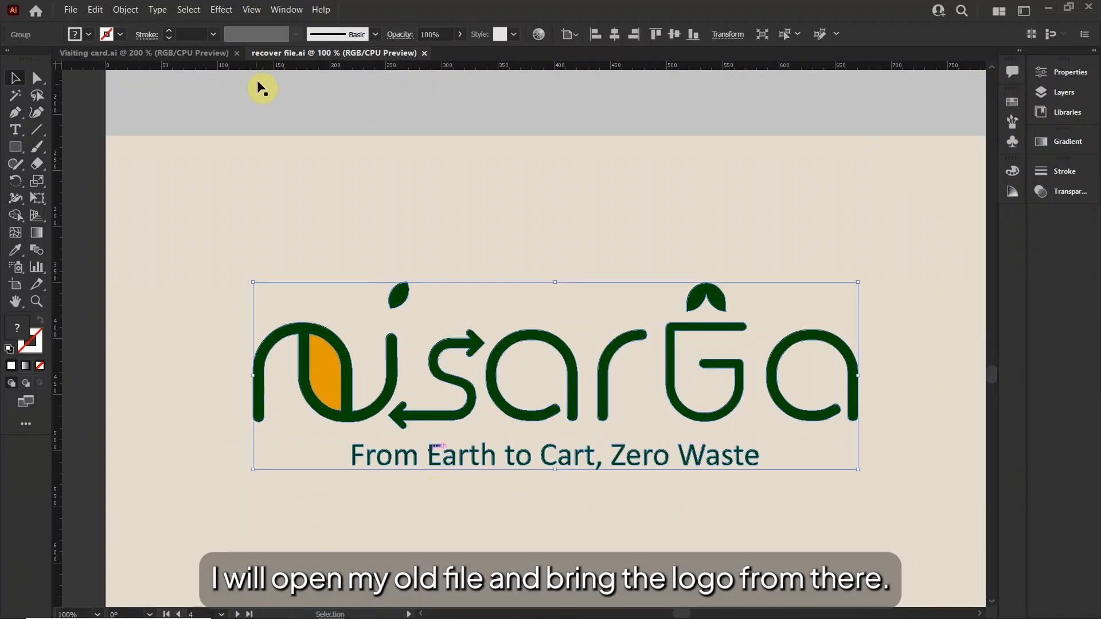
pyautogui.click(195, 53)
pyautogui.hotkey('ctrl', 'v')
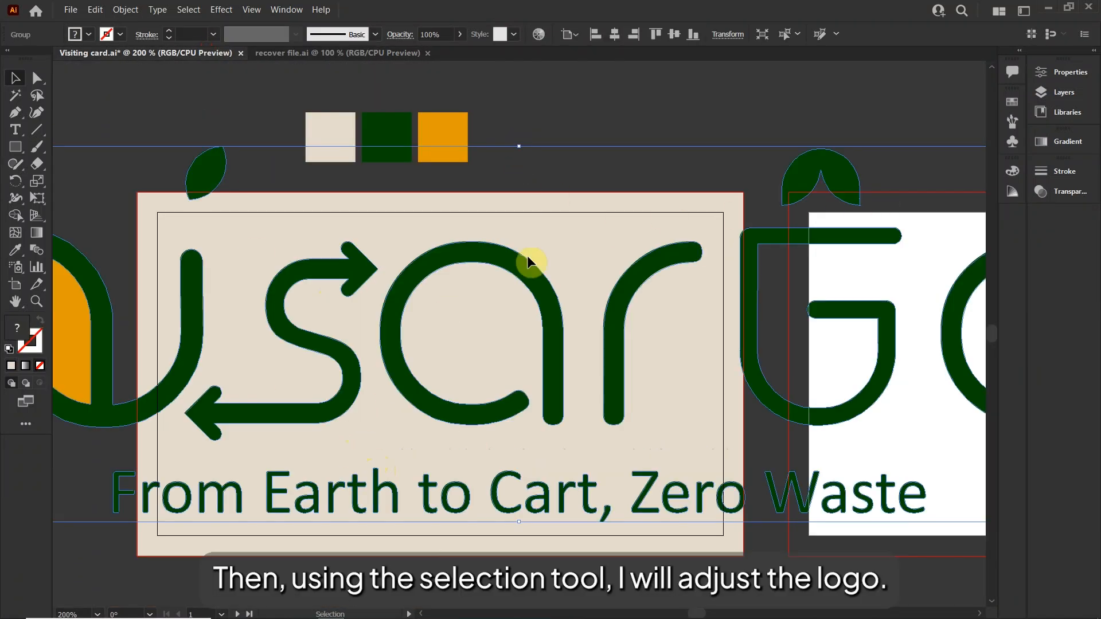
pyautogui.moveTo(519, 150); pyautogui.dragTo(519, 278)
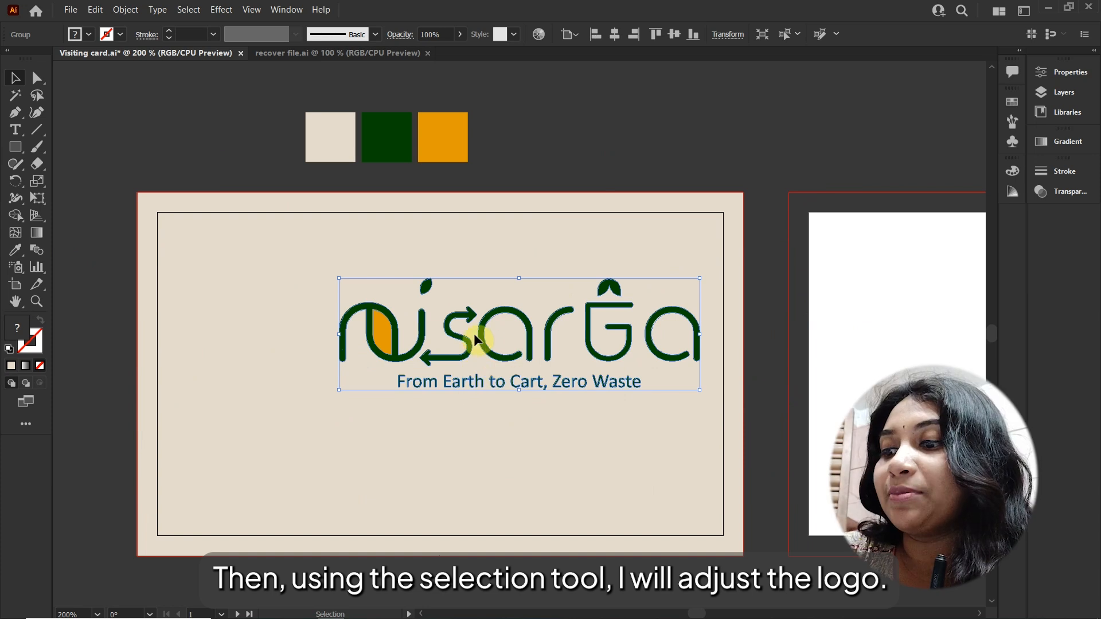
# Step: Ungroup the logo and align its tagline flush with the wordmark's left edge
pyautogui.rightClick(475, 339)
pyautogui.click(504, 438)
pyautogui.click(450, 382)
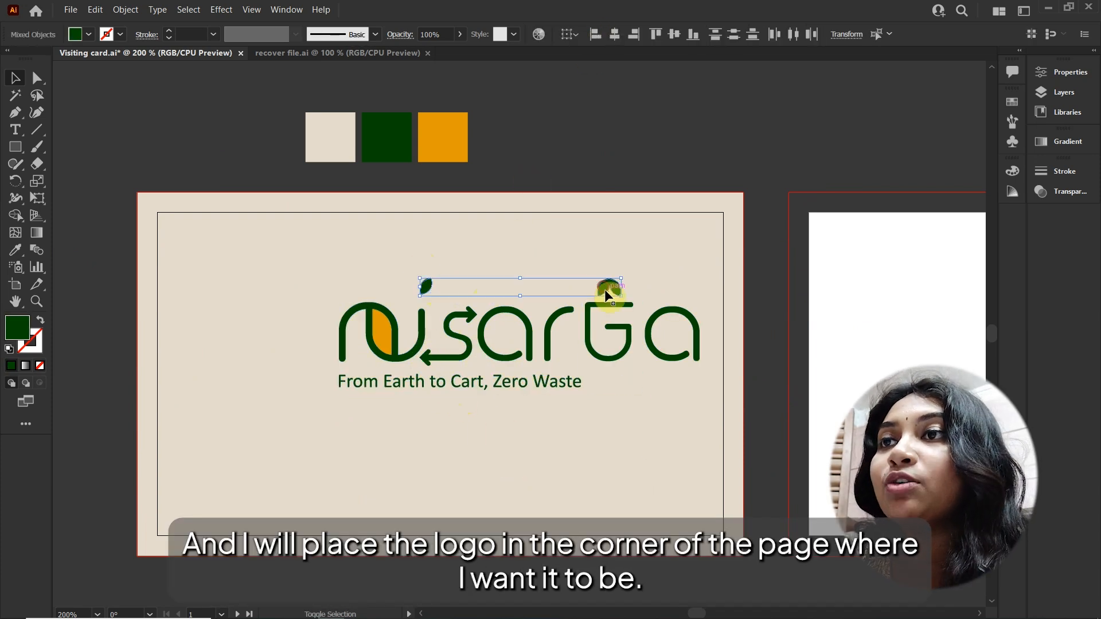
pyautogui.moveTo(325, 261); pyautogui.dragTo(637, 351)
pyautogui.moveTo(427, 359); pyautogui.dragTo(405, 346)
pyautogui.click(309, 277)
pyautogui.hotkey('ctrl', 'z')
# Step: Group the logo parts again and resize and move the logo into the card's upper-left corner
pyautogui.click(411, 398)
pyautogui.moveTo(301, 301); pyautogui.dragTo(619, 414)
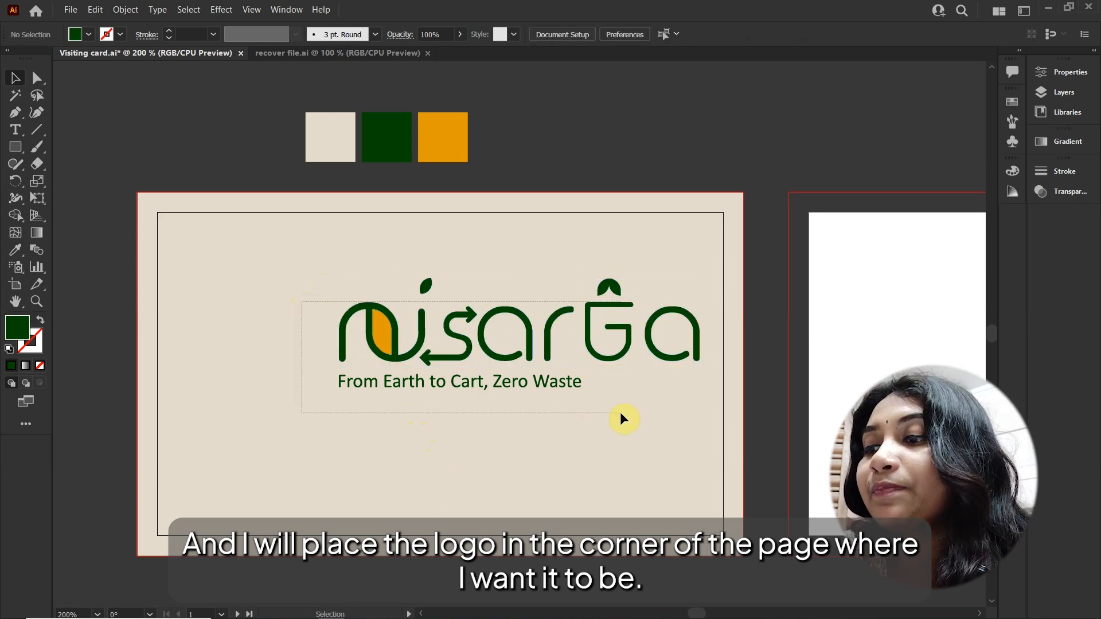
pyautogui.moveTo(619, 414); pyautogui.dragTo(624, 415)
pyautogui.moveTo(523, 337); pyautogui.dragTo(460, 312)
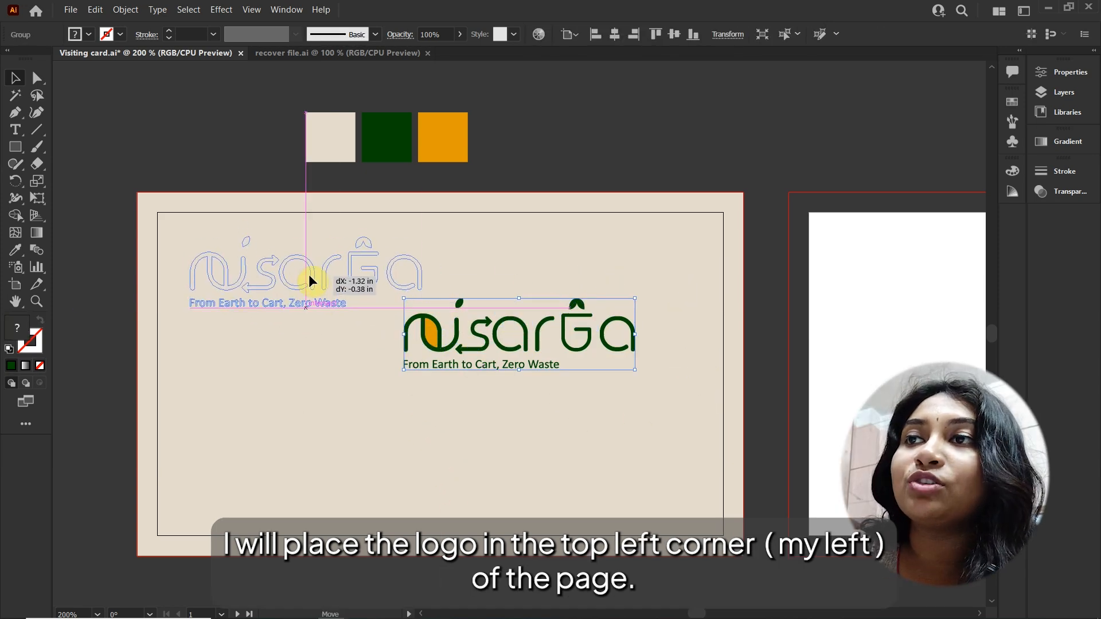
pyautogui.moveTo(310, 281); pyautogui.dragTo(309, 276)
pyautogui.moveTo(423, 305); pyautogui.dragTo(455, 321)
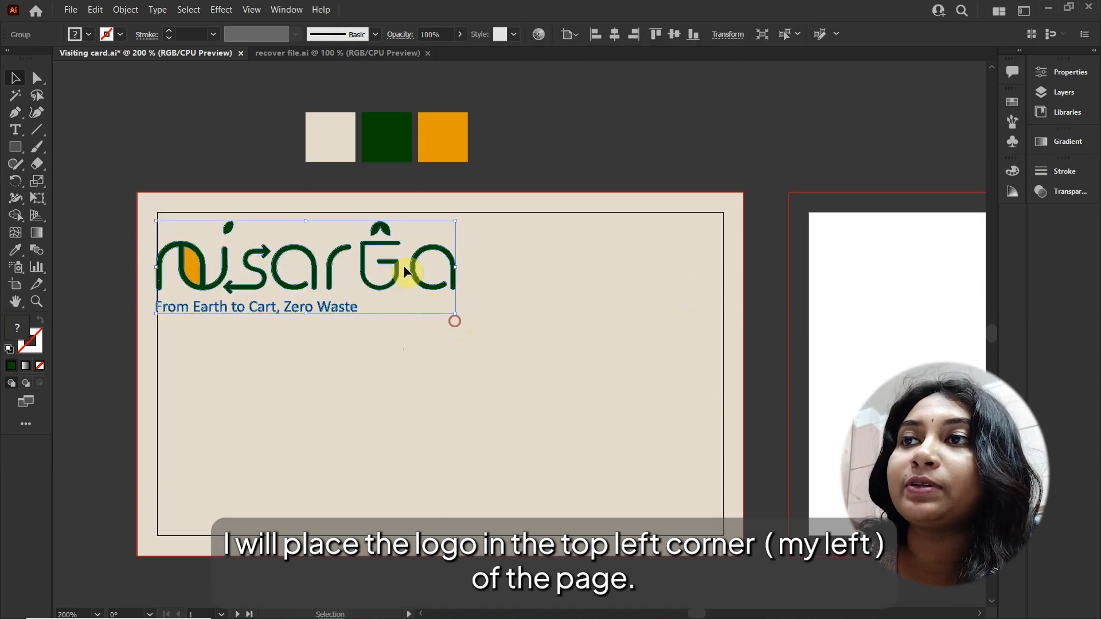
# Step: Fine-tune the logo's size and position so it sits slightly inside the front card's upper-left margins
pyautogui.moveTo(435, 279); pyautogui.dragTo(435, 279)
pyautogui.moveTo(436, 278)
pyautogui.mouseDown()
pyautogui.moveTo(446, 273)
pyautogui.moveTo(448, 283)
pyautogui.mouseUp()
pyautogui.click(500, 239)
pyautogui.moveTo(477, 256); pyautogui.dragTo(480, 256)
pyautogui.click(517, 218)
pyautogui.moveTo(490, 421); pyautogui.dragTo(537, 330)
pyautogui.moveTo(501, 190); pyautogui.dragTo(544, 172)
# Step: Copy the store name, address, phone, email and website lines from nisarga.txt in Notepad and paste them as text in Visiting card.ai
pyautogui.click(566, 86)
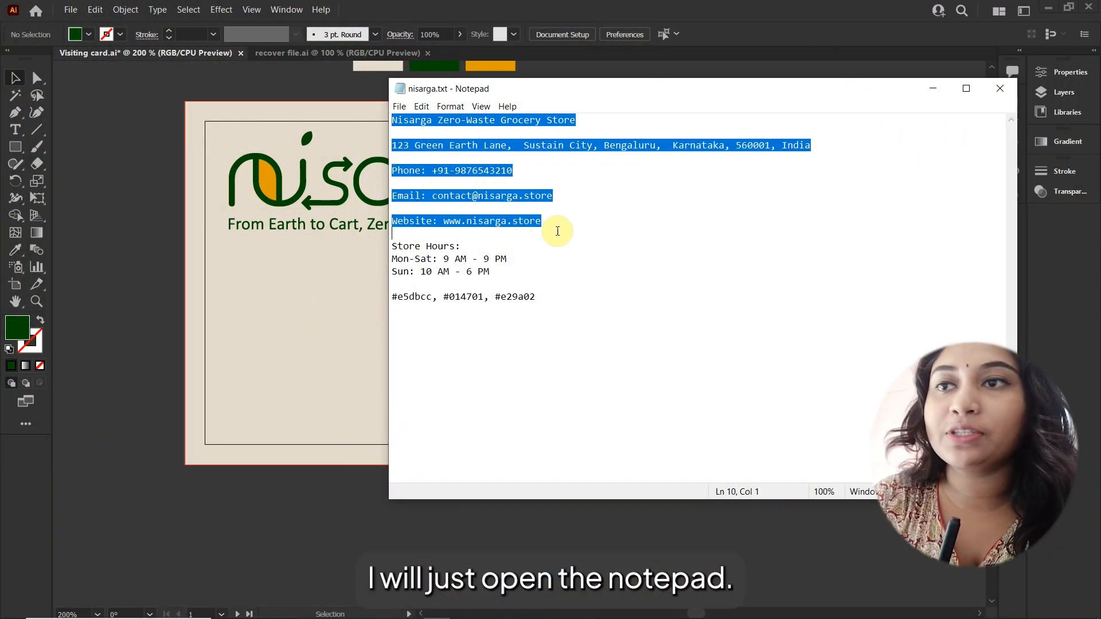
pyautogui.click(933, 90)
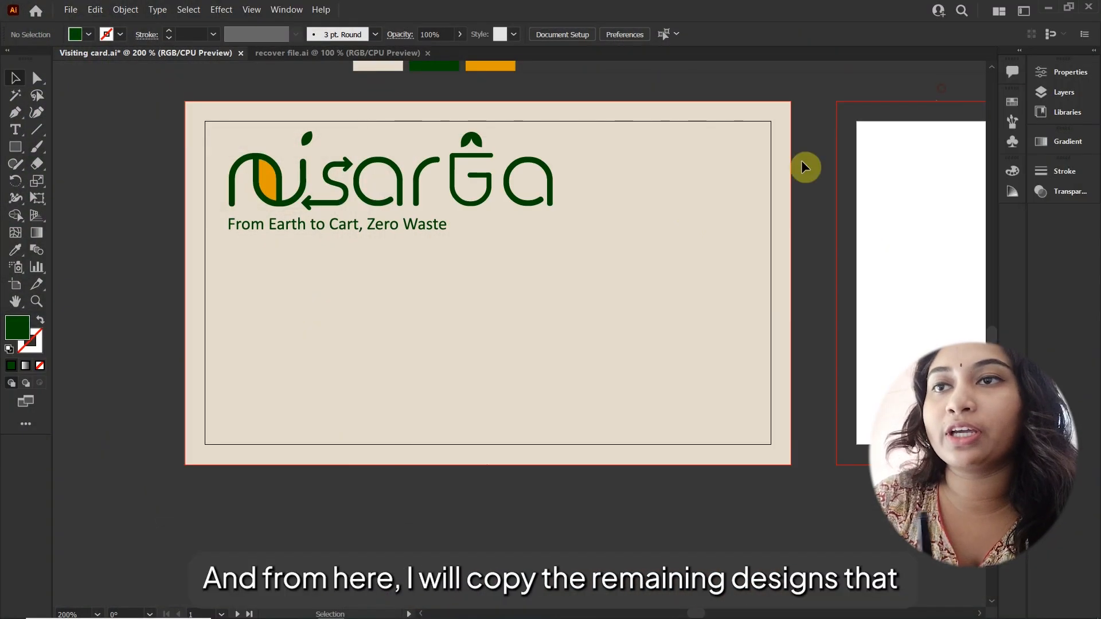
pyautogui.click(15, 129)
pyautogui.click(294, 344)
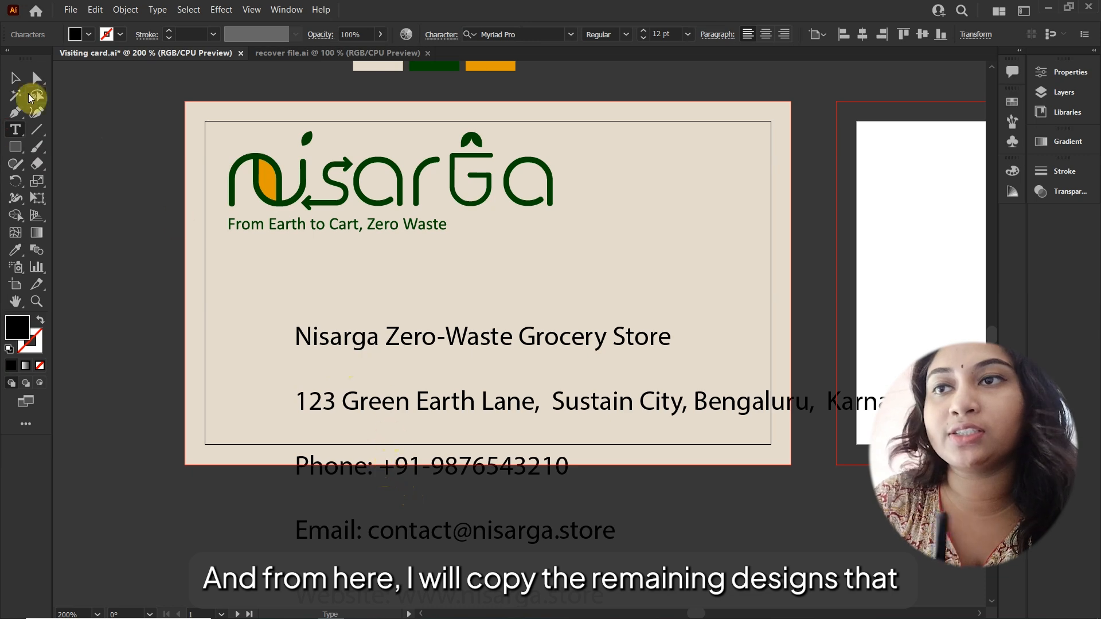
# Step: Scale the pasted contact text down to about 6.44 pt and park it over the front card's right edge
pyautogui.click(16, 78)
pyautogui.moveTo(295, 323); pyautogui.dragTo(382, 399)
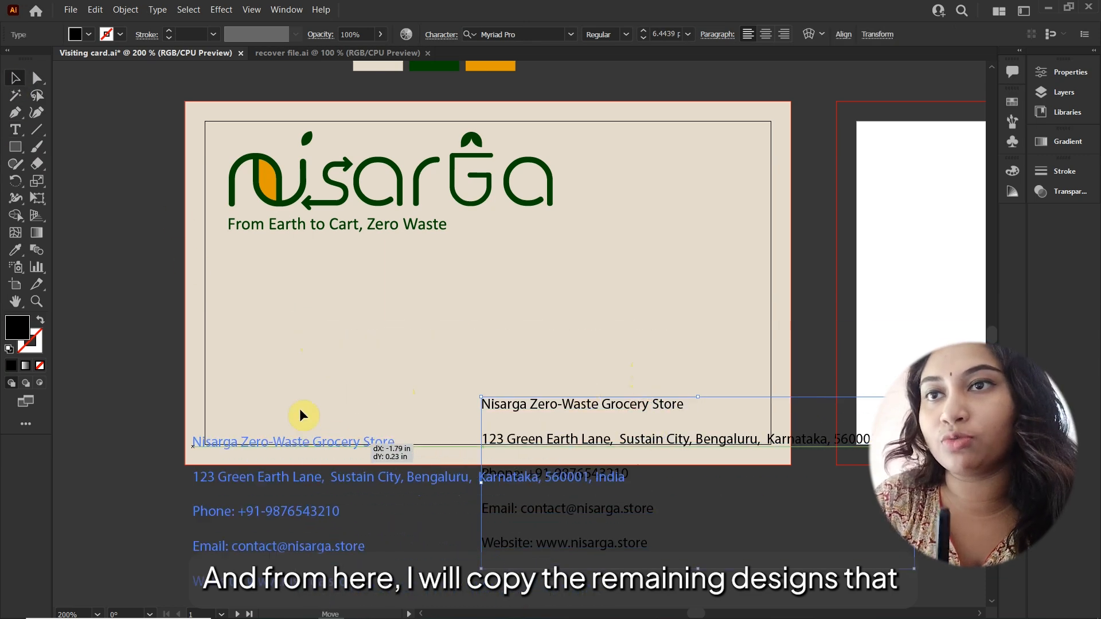
pyautogui.moveTo(300, 409); pyautogui.dragTo(781, 220)
pyautogui.moveTo(667, 219); pyautogui.dragTo(723, 221)
# Step: Add the line "Nisarga Zero-Waste Grocery Store" low on the card in green Plus Jakarta Sans Bold, 5 pt, with slightly wider tracking
pyautogui.click(15, 129)
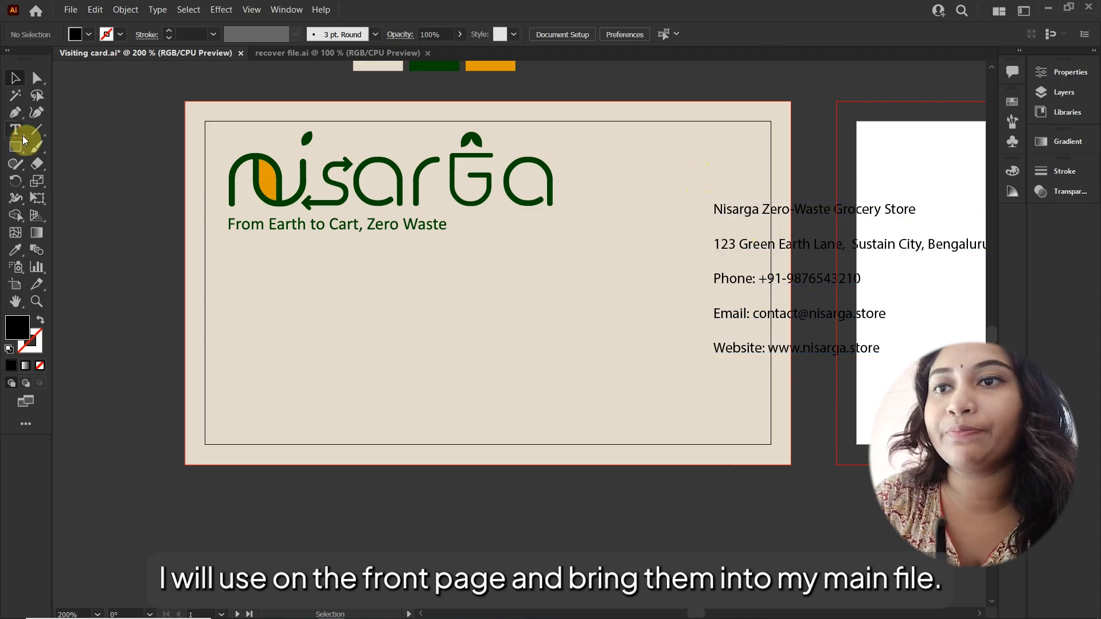
pyautogui.click(236, 312)
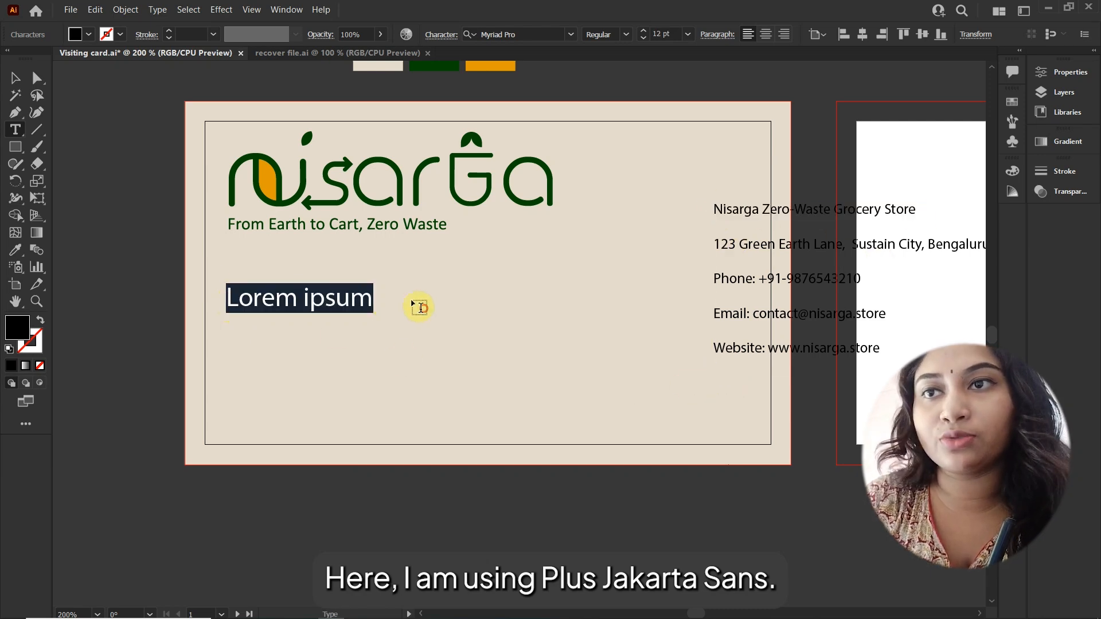
pyautogui.hotkey('ctrl', 'v')
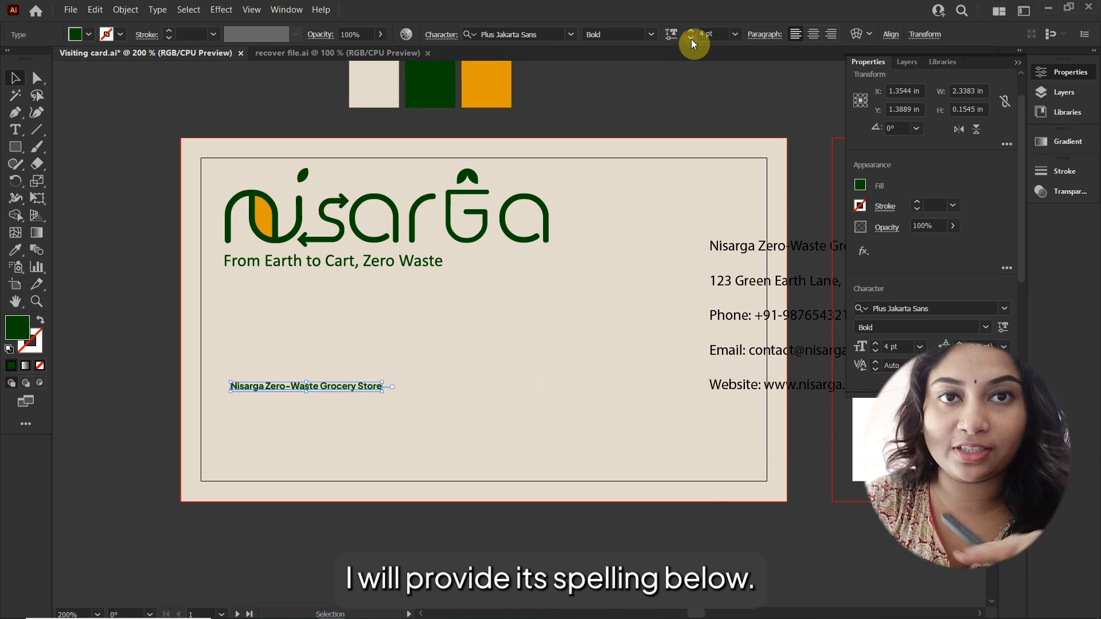
pyautogui.click(692, 32)
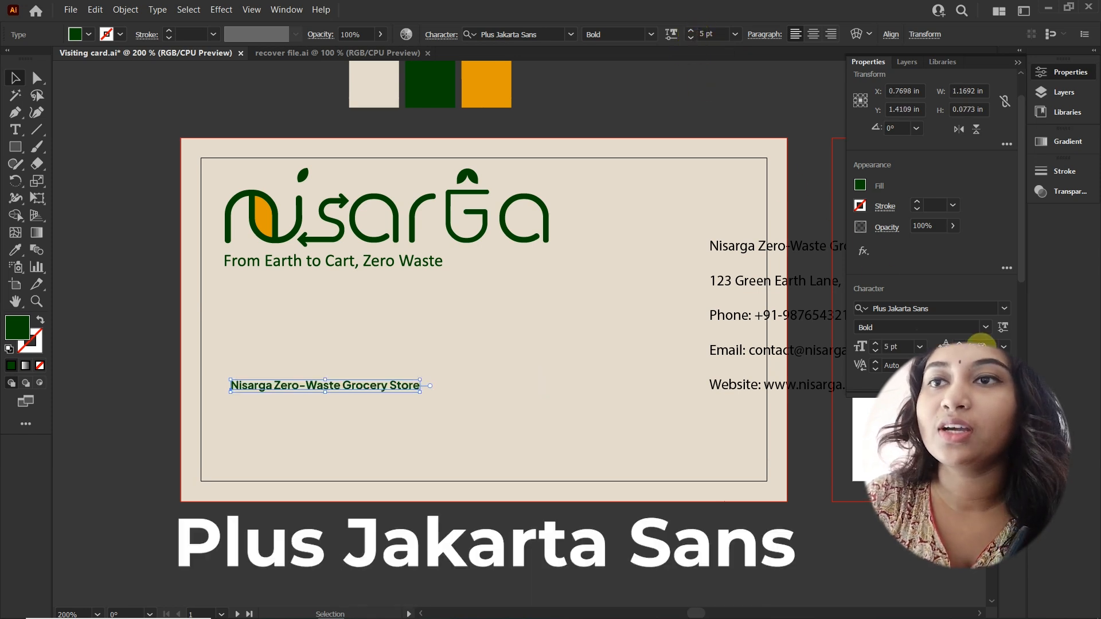
pyautogui.hotkey('alt', 'Right')
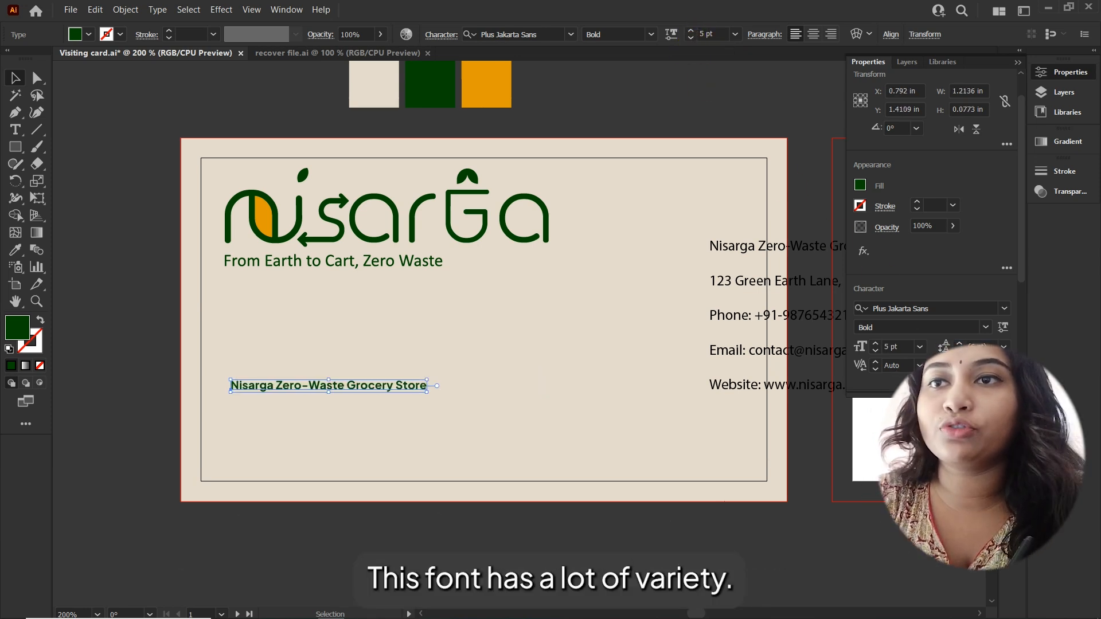
# Step: Duplicate the store name line directly below the original
pyautogui.click(305, 388)
pyautogui.click(330, 510)
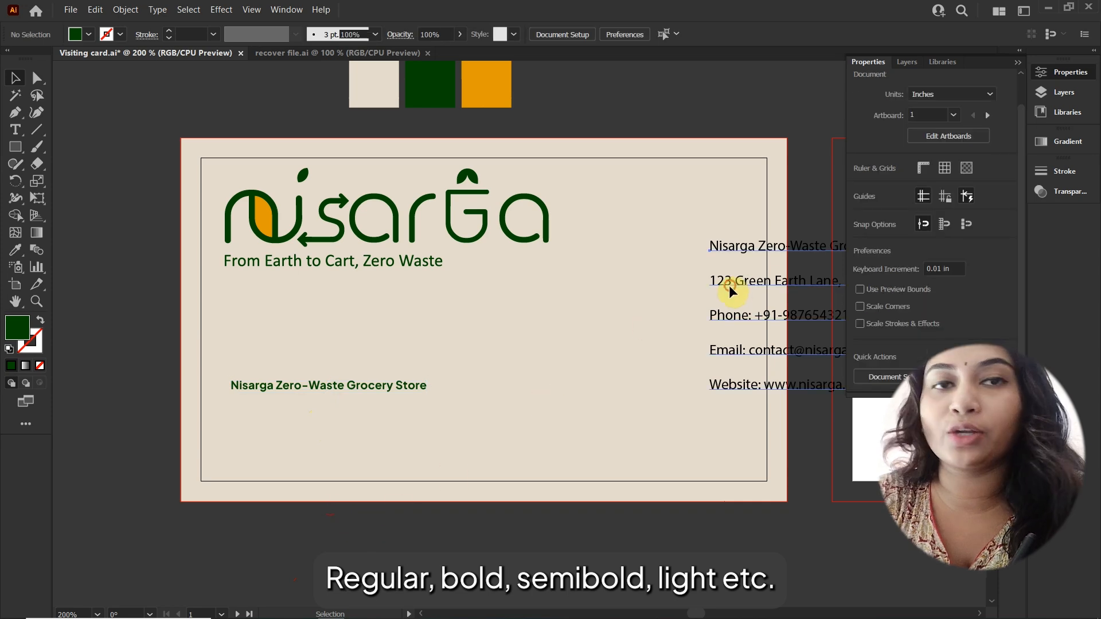
pyautogui.click(727, 287)
pyautogui.click(389, 536)
pyautogui.moveTo(370, 394); pyautogui.dragTo(371, 429)
# Step: Replace the duplicated line's text with the store address copied from the parked contact text
pyautogui.press('t')
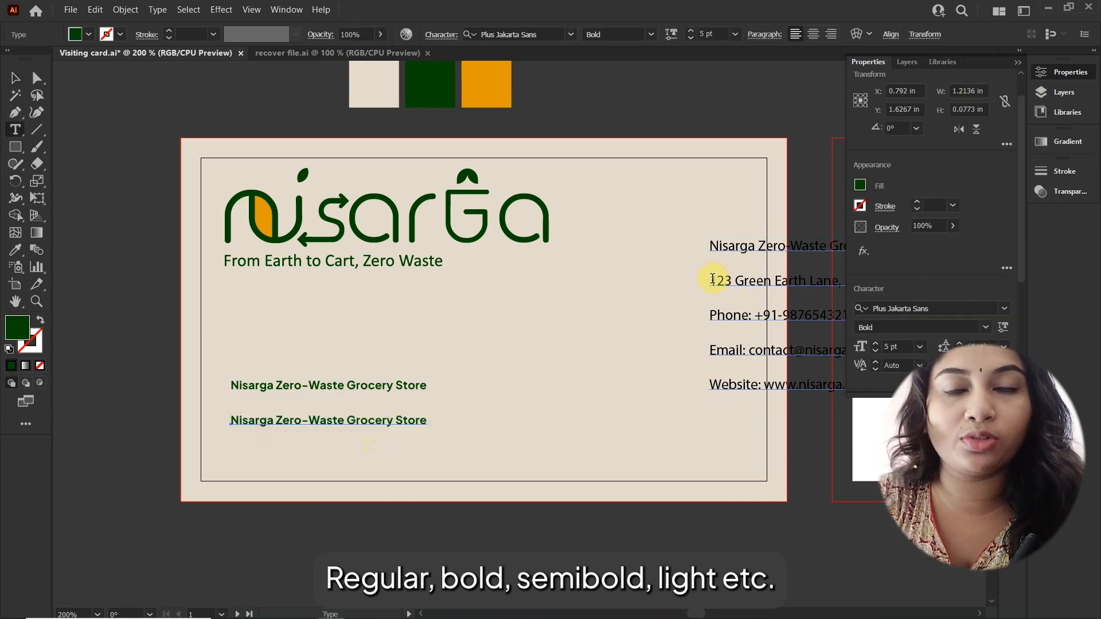
pyautogui.moveTo(872, 319); pyautogui.dragTo(789, 281)
pyautogui.click(1017, 62)
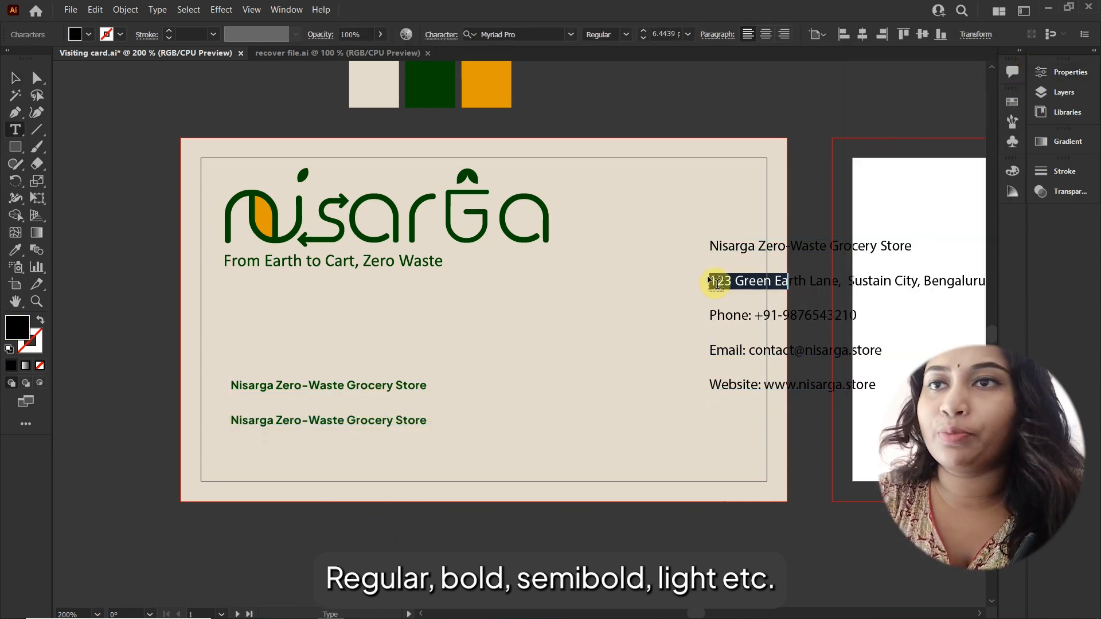
pyautogui.moveTo(711, 282); pyautogui.dragTo(905, 292)
pyautogui.hotkey('ctrl', 'c')
pyautogui.hscroll(3, 904, 293)
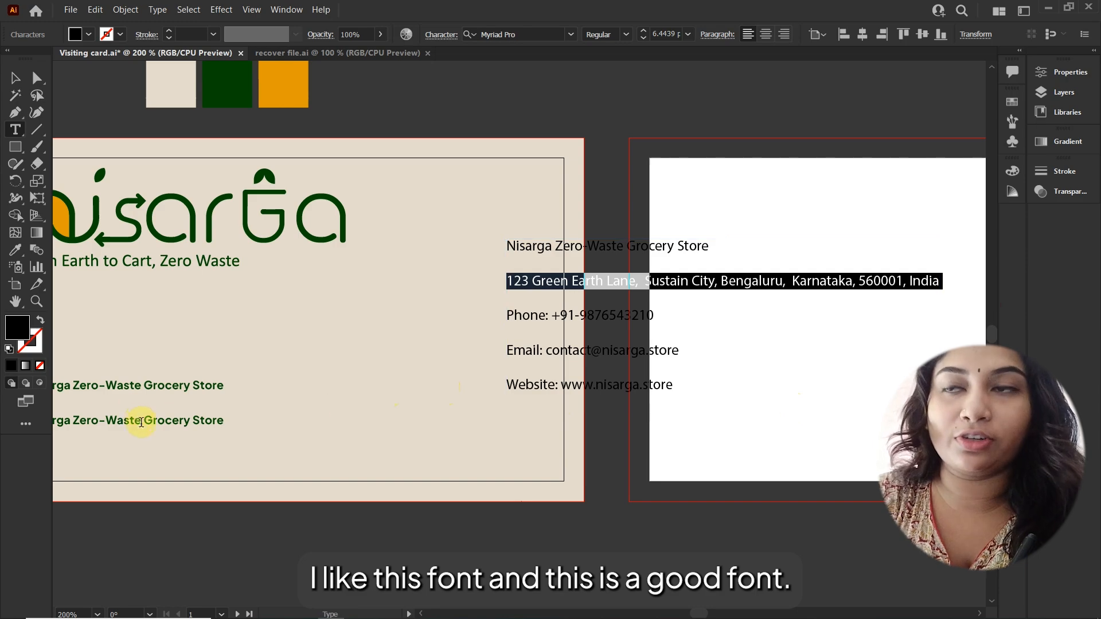
pyautogui.click(142, 422)
pyautogui.hotkey('ctrl', 'v')
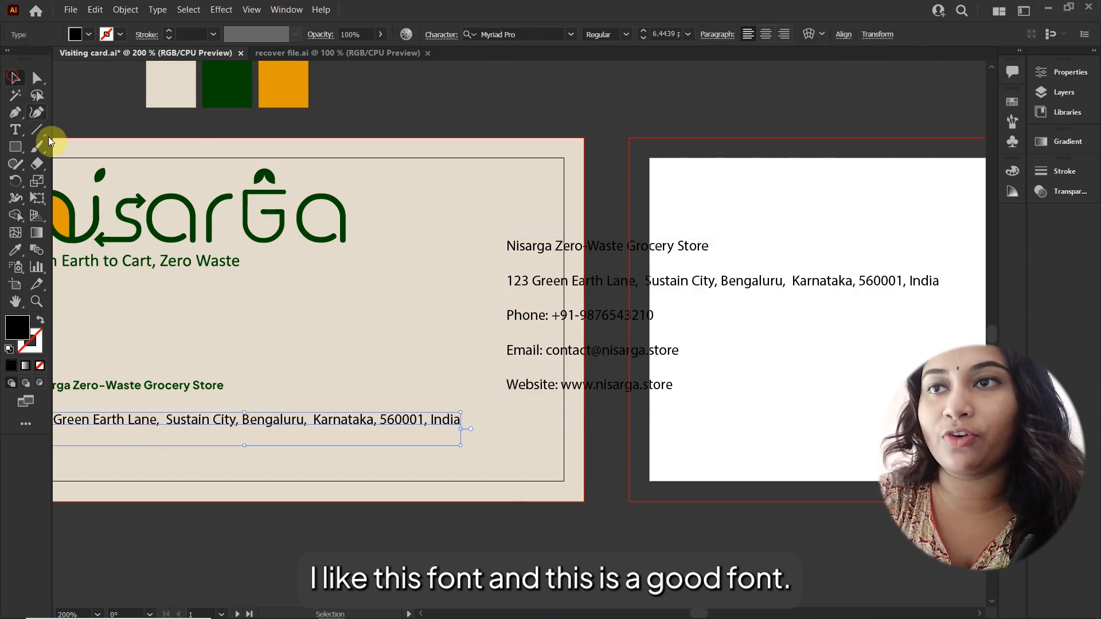
# Step: Style the address line in green Plus Jakarta Sans Regular at 5 pt
pyautogui.press('Escape')
pyautogui.hscroll(-3, 447, 411)
pyautogui.click(16, 255)
pyautogui.click(400, 81)
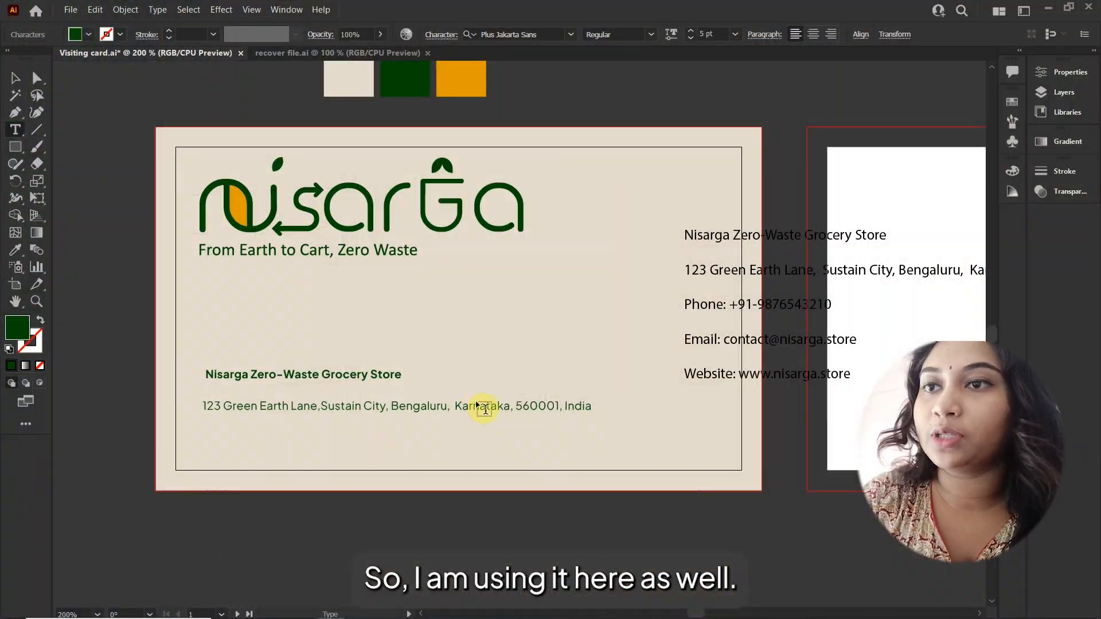
# Step: Break the address into three lines and position the store name line closely above it
pyautogui.press('Return')
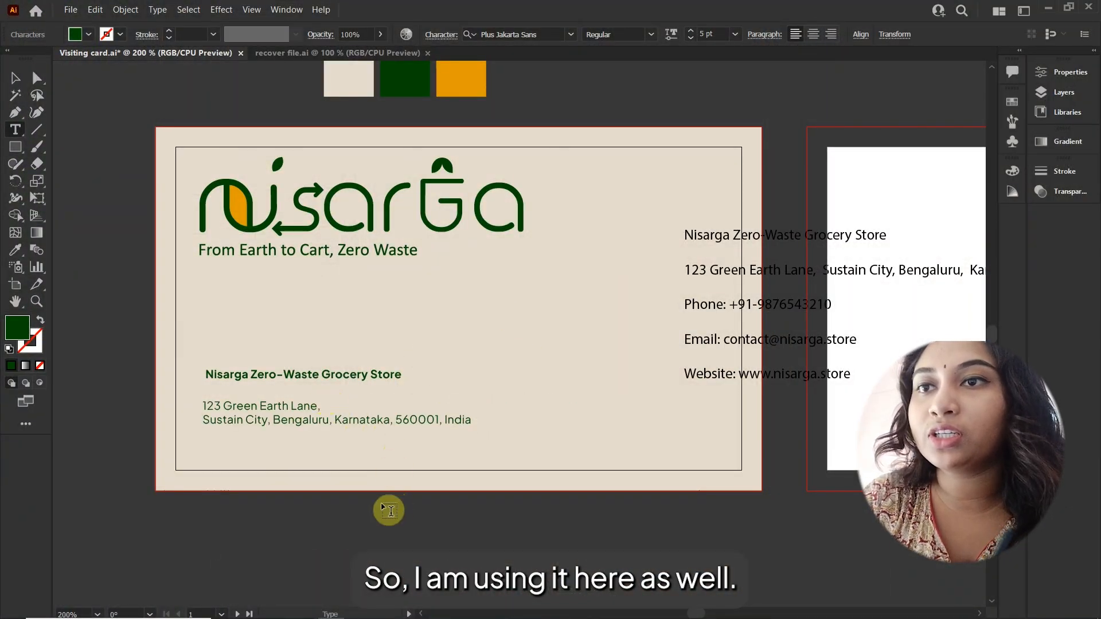
pyautogui.moveTo(243, 373); pyautogui.dragTo(246, 391)
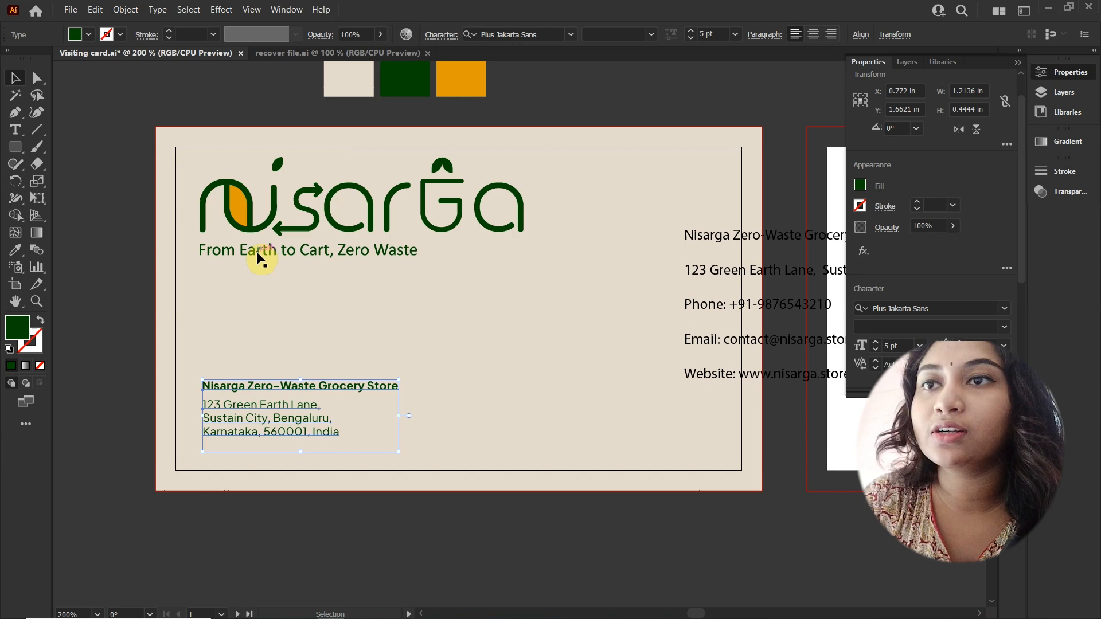
# Step: Align the left edges of the logo and the name and address text, and move the logo slightly down
pyautogui.keyDown('shift'); pyautogui.click(258, 250); pyautogui.keyUp('shift')
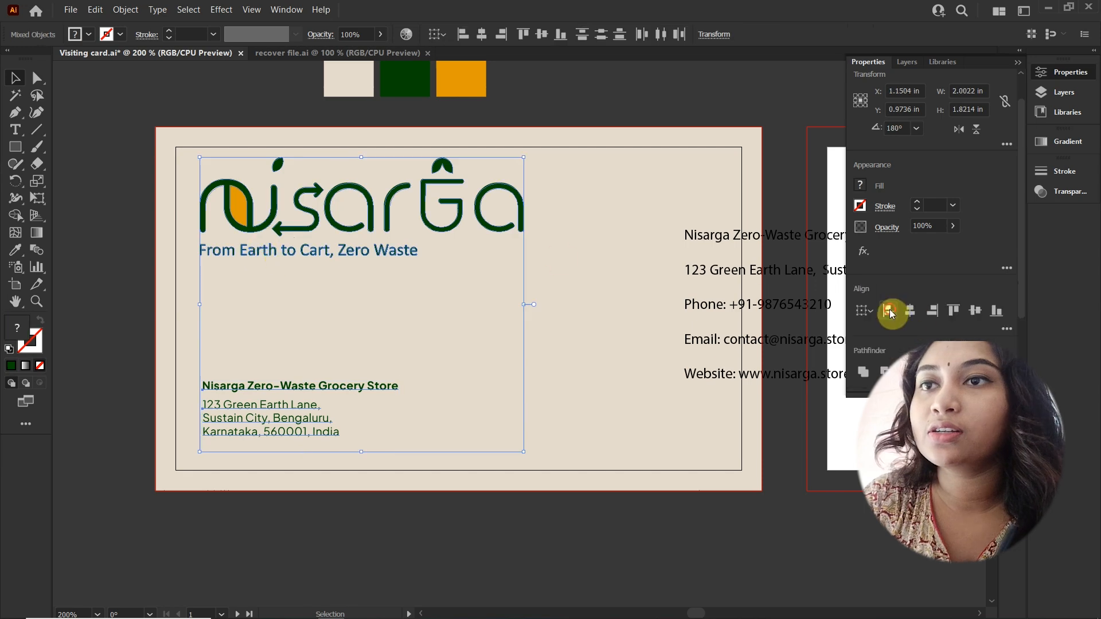
pyautogui.click(891, 313)
pyautogui.click(351, 528)
pyautogui.moveTo(331, 222); pyautogui.dragTo(331, 230)
pyautogui.click(646, 405)
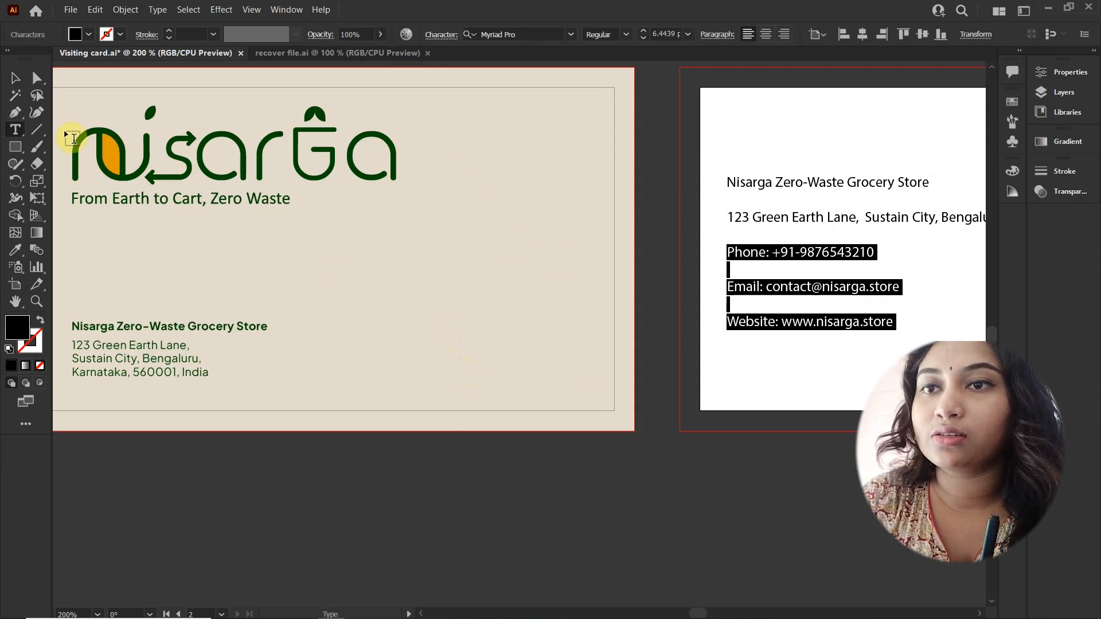
# Step: Place the phone, email and website lines in the card's lower right area and set their labels in Bold
pyautogui.click(16, 130)
pyautogui.moveTo(420, 317); pyautogui.dragTo(421, 322)
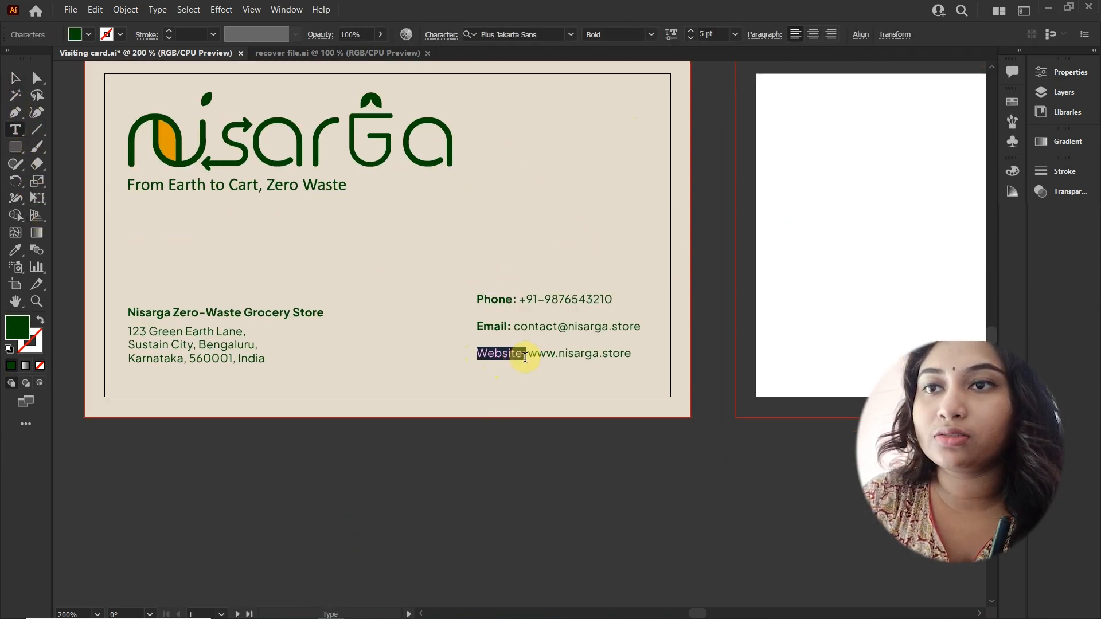
pyautogui.click(650, 35)
pyautogui.click(631, 128)
pyautogui.press('Escape')
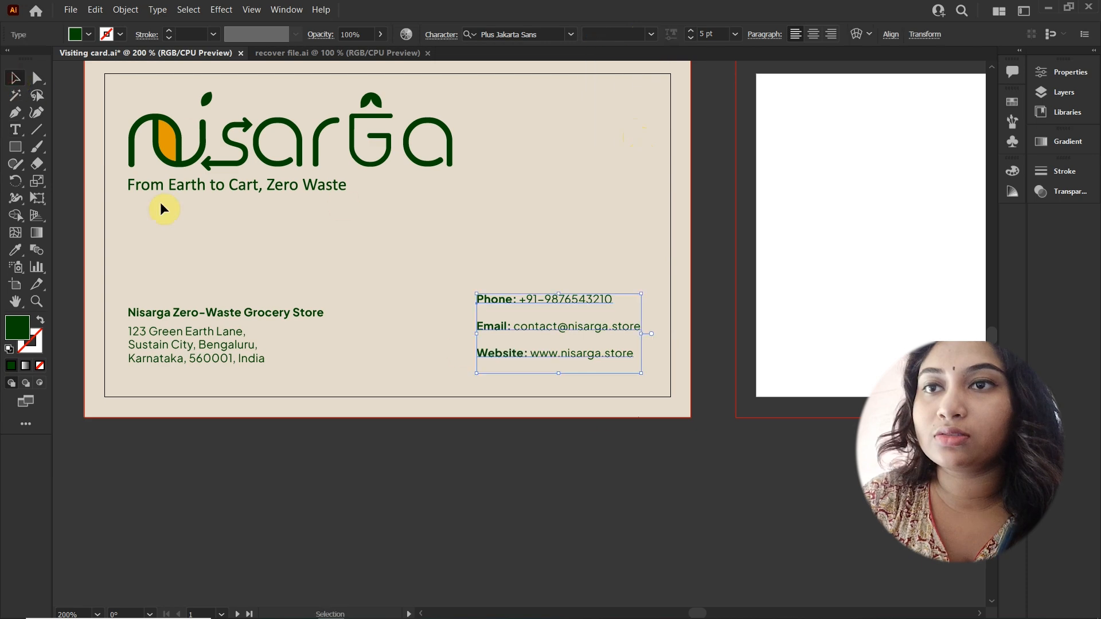
# Step: Set the line spacing of the three-line address text to 7 pt
pyautogui.click(1065, 72)
pyautogui.click(959, 172)
pyautogui.click(959, 172)
pyautogui.click(961, 178)
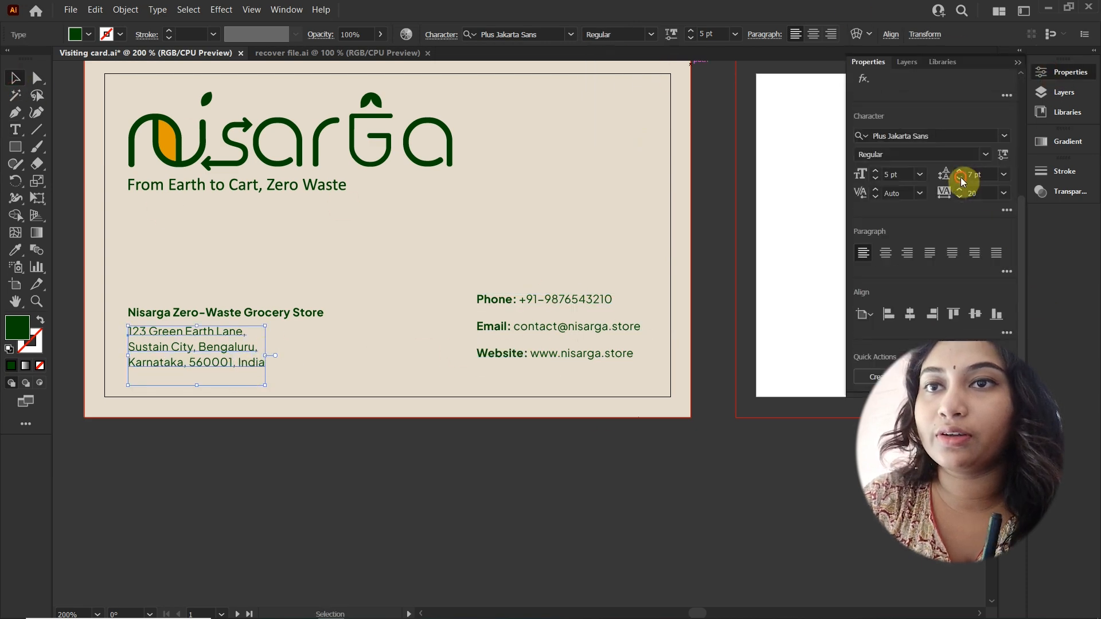
pyautogui.click(961, 177)
pyautogui.click(958, 172)
pyautogui.click(963, 177)
pyautogui.click(960, 172)
pyautogui.click(289, 437)
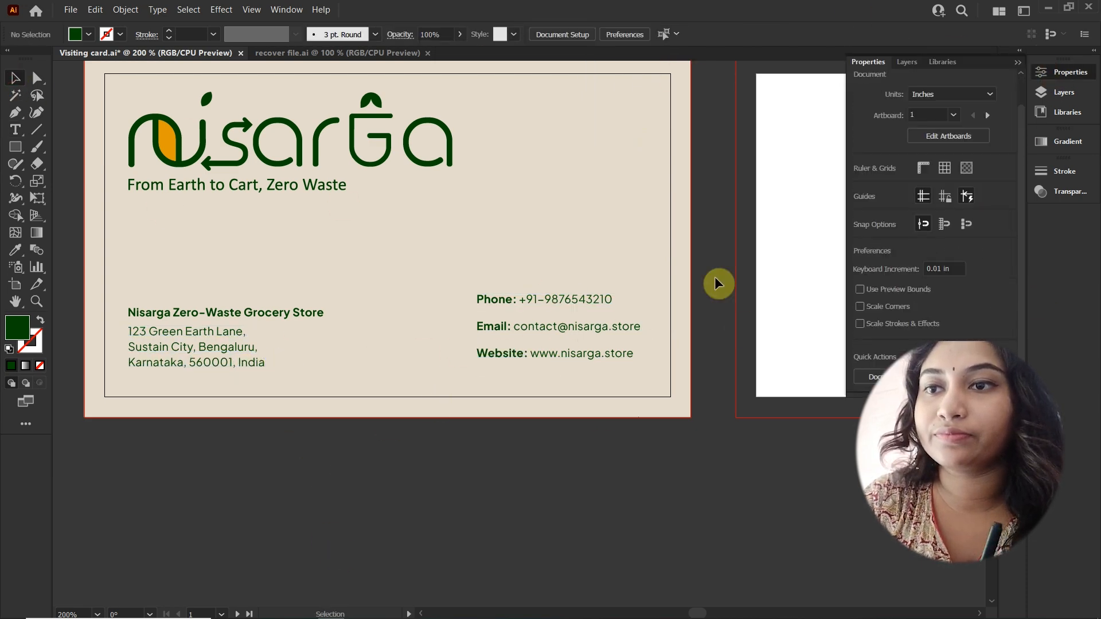
# Step: Bring the phone, email and website lines closer together and distribute them evenly vertically
pyautogui.click(568, 327)
pyautogui.click(961, 348)
pyautogui.moveTo(558, 345); pyautogui.dragTo(558, 359)
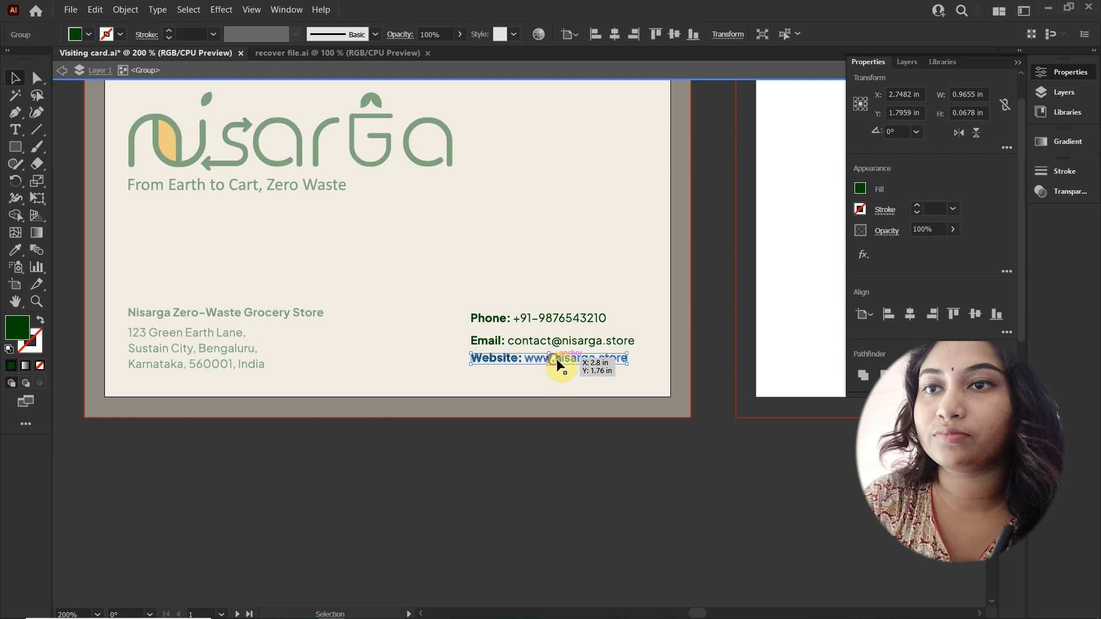
pyautogui.moveTo(528, 269); pyautogui.dragTo(576, 372)
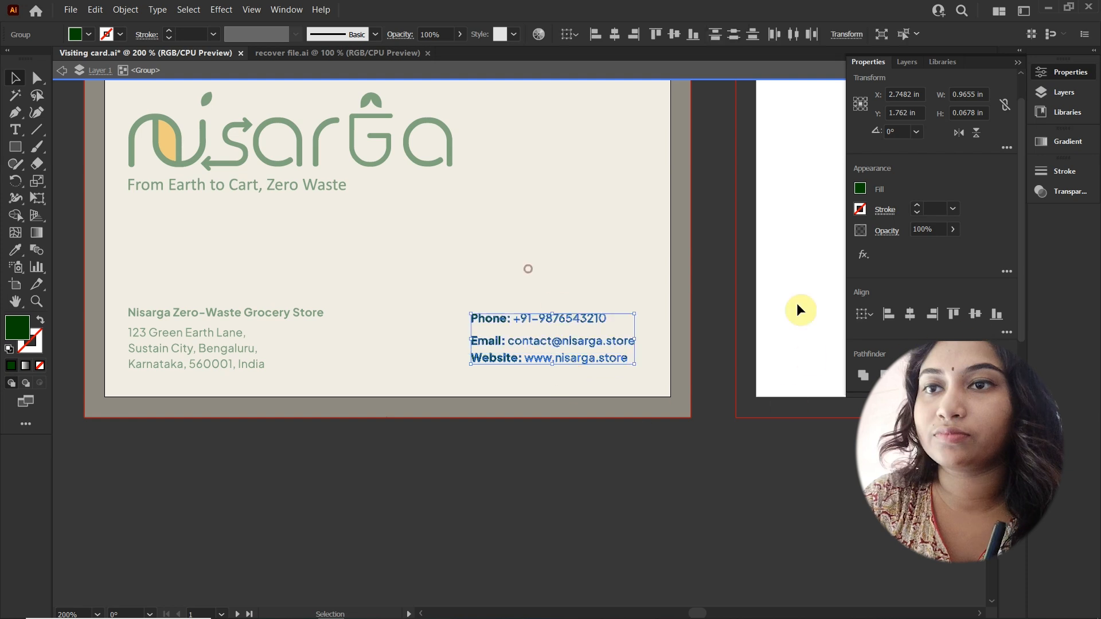
pyautogui.doubleClick(446, 453)
# Step: Align the bottom of the contact lines with the address block and shift them slightly left from the card's margin
pyautogui.click(509, 361)
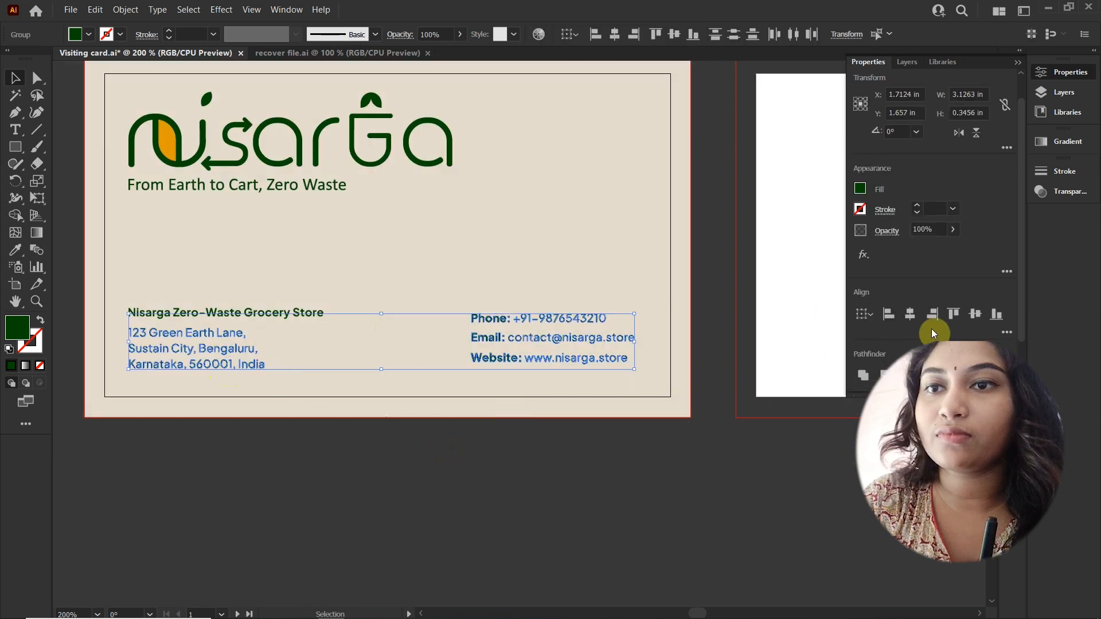
pyautogui.click(991, 374)
pyautogui.click(336, 452)
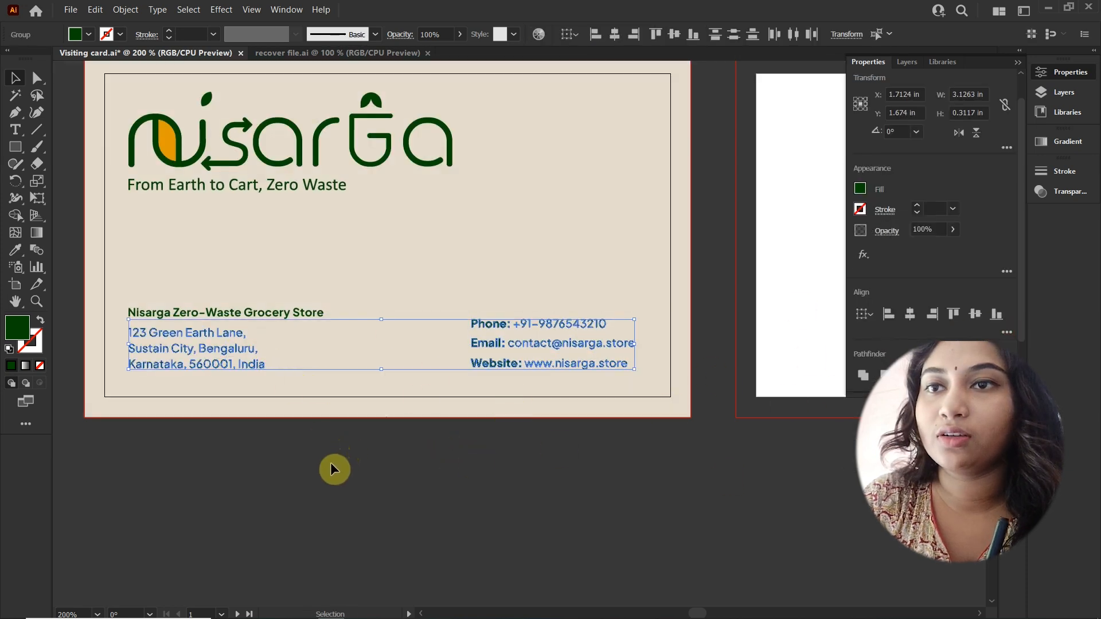
pyautogui.click(330, 461)
pyautogui.moveTo(492, 326); pyautogui.dragTo(476, 327)
pyautogui.click(455, 453)
# Step: Draw a four-sided shape against the card's right edge with the Pen tool and give it a 1 pt green stroke without fill
pyautogui.scroll(2, 697, 162)
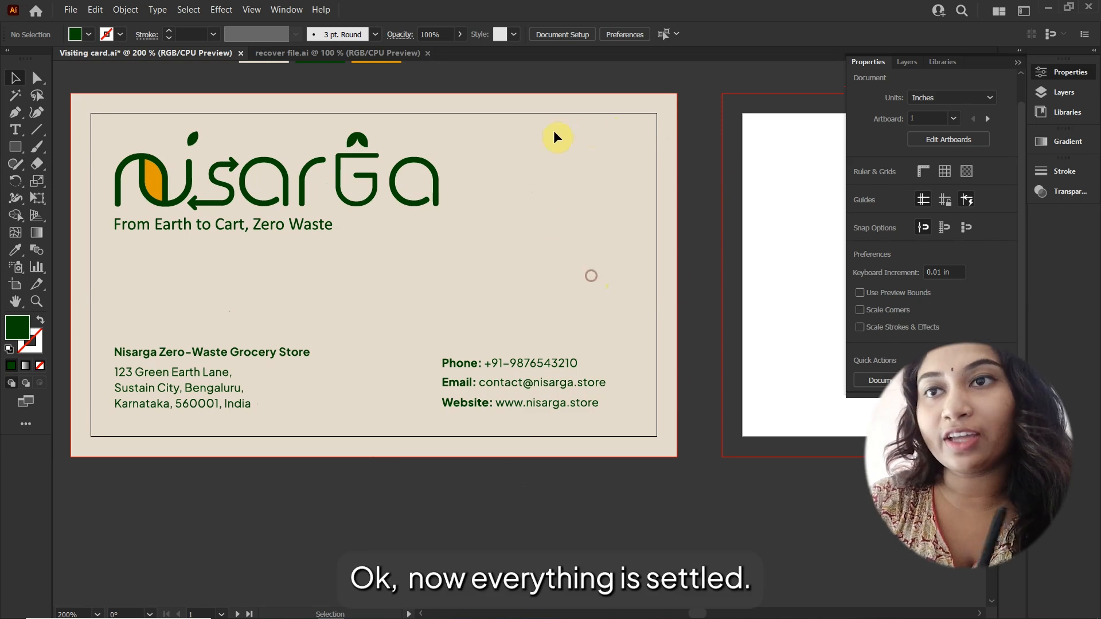
pyautogui.scroll(2, 619, 256)
pyautogui.hscroll(-3, 620, 257)
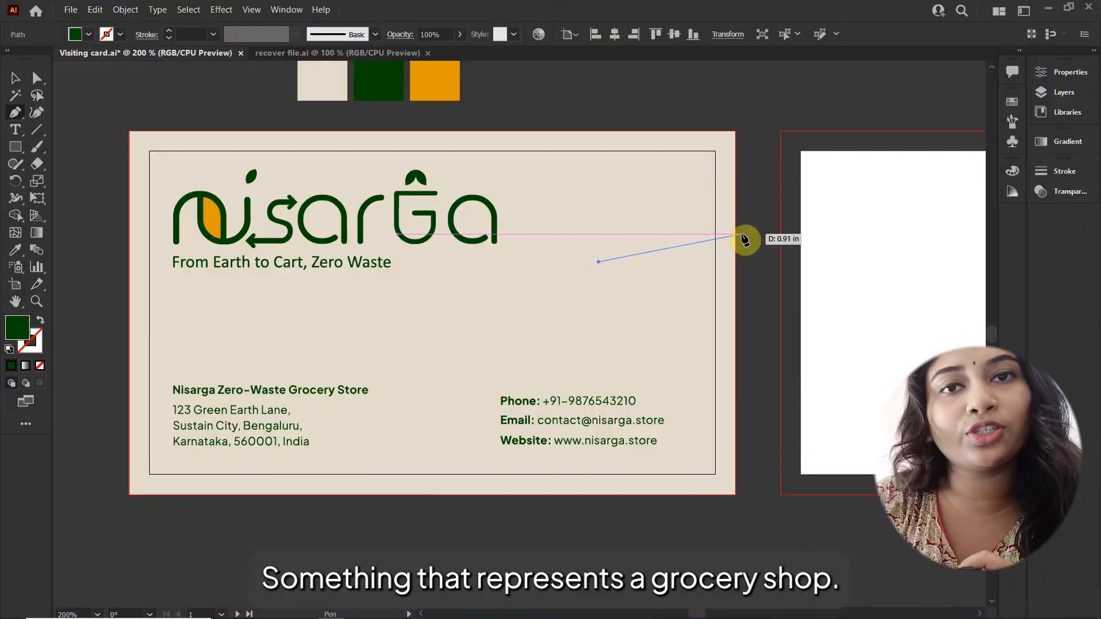
pyautogui.click(736, 234)
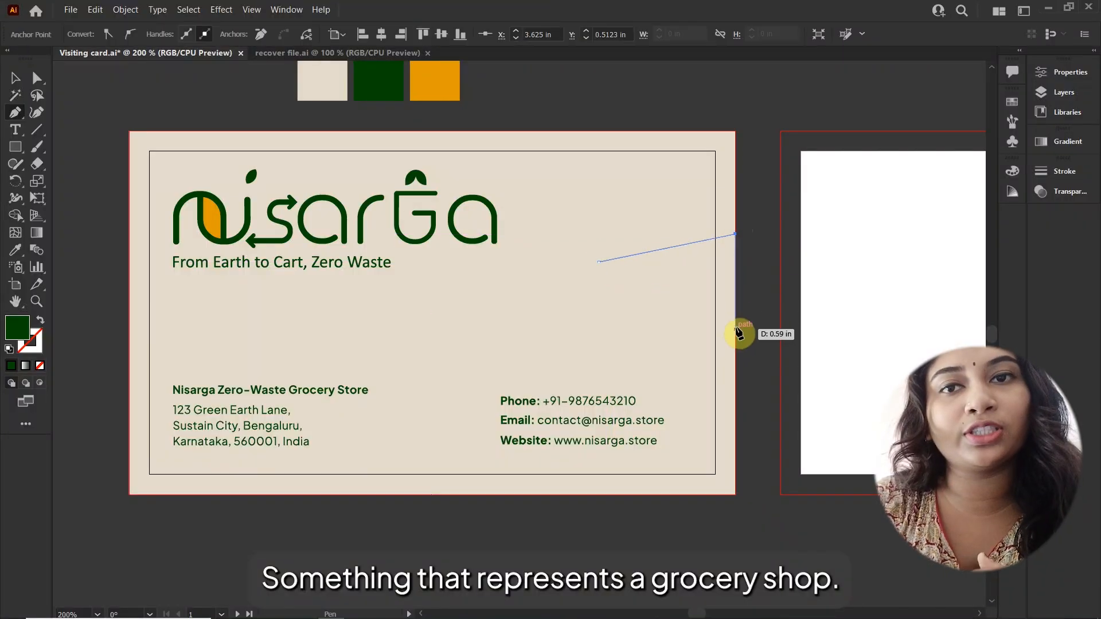
pyautogui.click(736, 304)
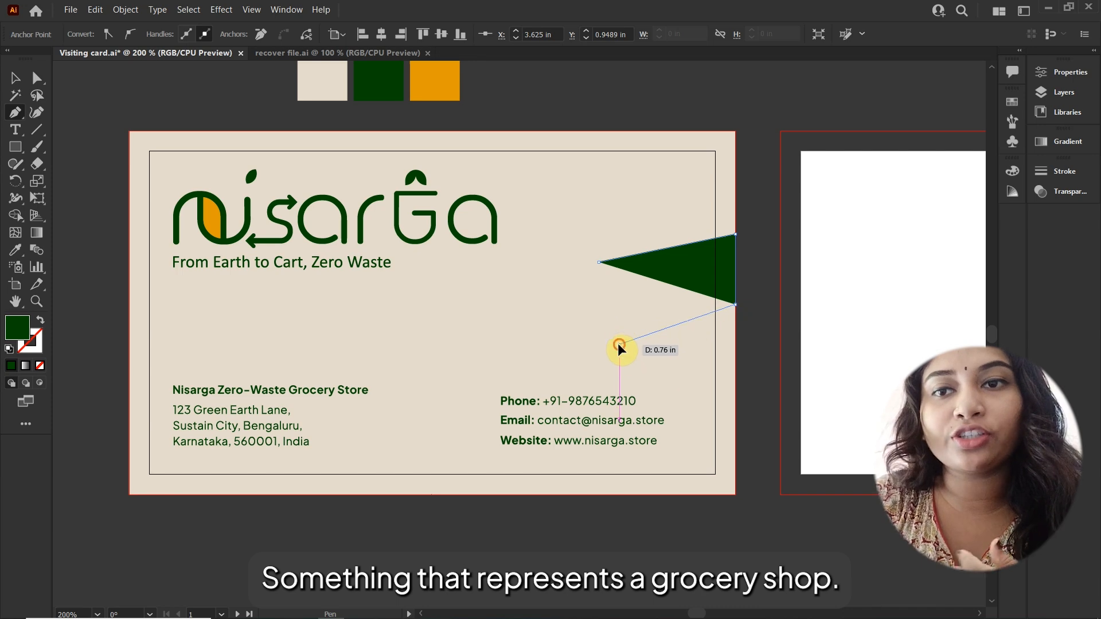
pyautogui.click(619, 345)
pyautogui.hotkey('shift', 'x')
pyautogui.press('v')
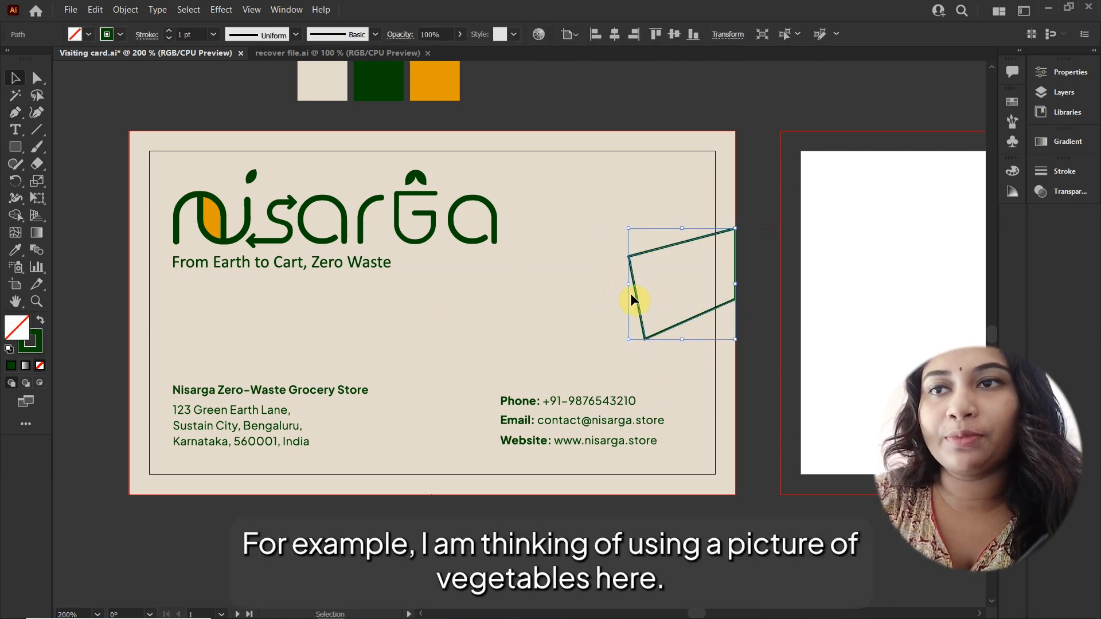
# Step: Reshape the four-sided outline into a slanted frame by moving its corner points with the Curvature tool
pyautogui.hotkey('shift', '`')
pyautogui.moveTo(625, 256); pyautogui.dragTo(642, 258)
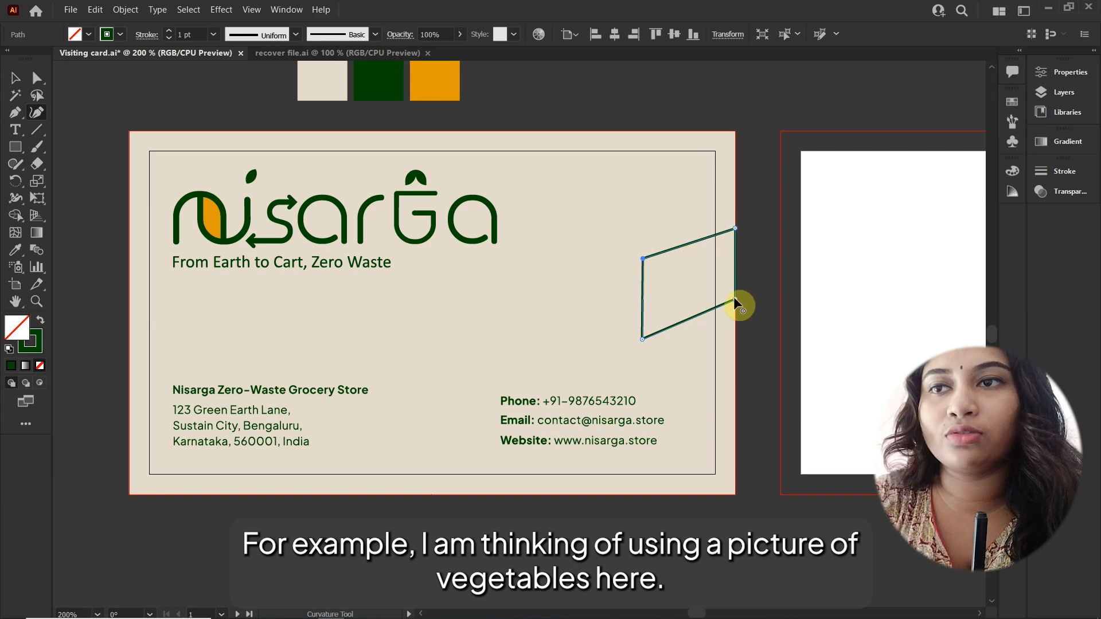
pyautogui.moveTo(642, 339); pyautogui.dragTo(648, 323)
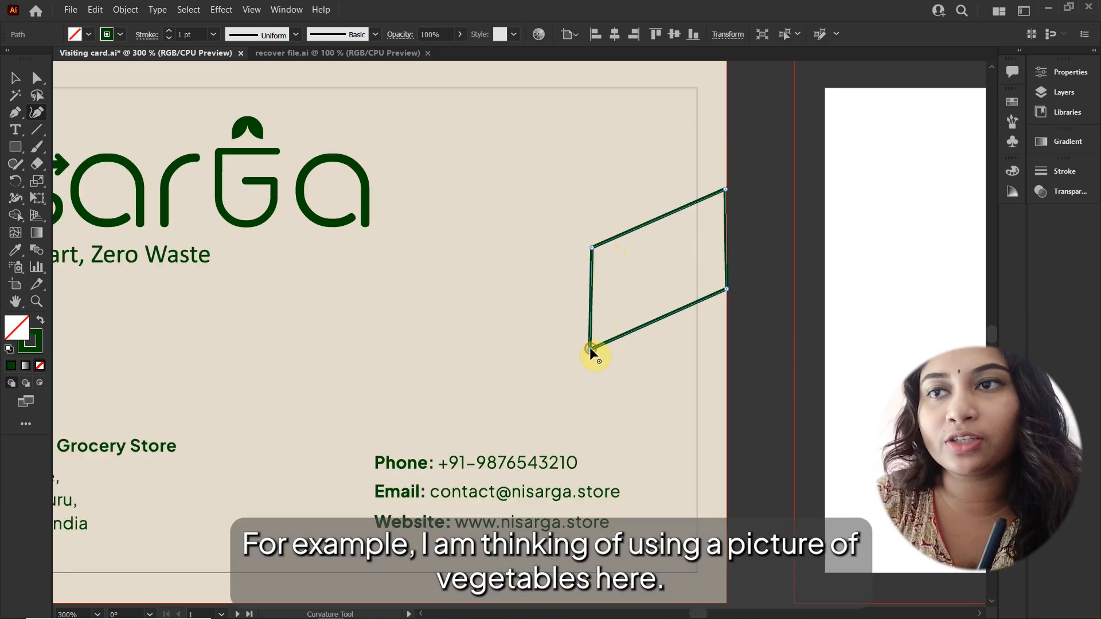
pyautogui.moveTo(589, 349); pyautogui.dragTo(617, 359)
pyautogui.press('v')
pyautogui.rightClick(610, 243)
# Step: Expand the frame's stroke into a filled shape and widen it slightly past the card's right edge, to about 0.59 in
pyautogui.click(125, 10)
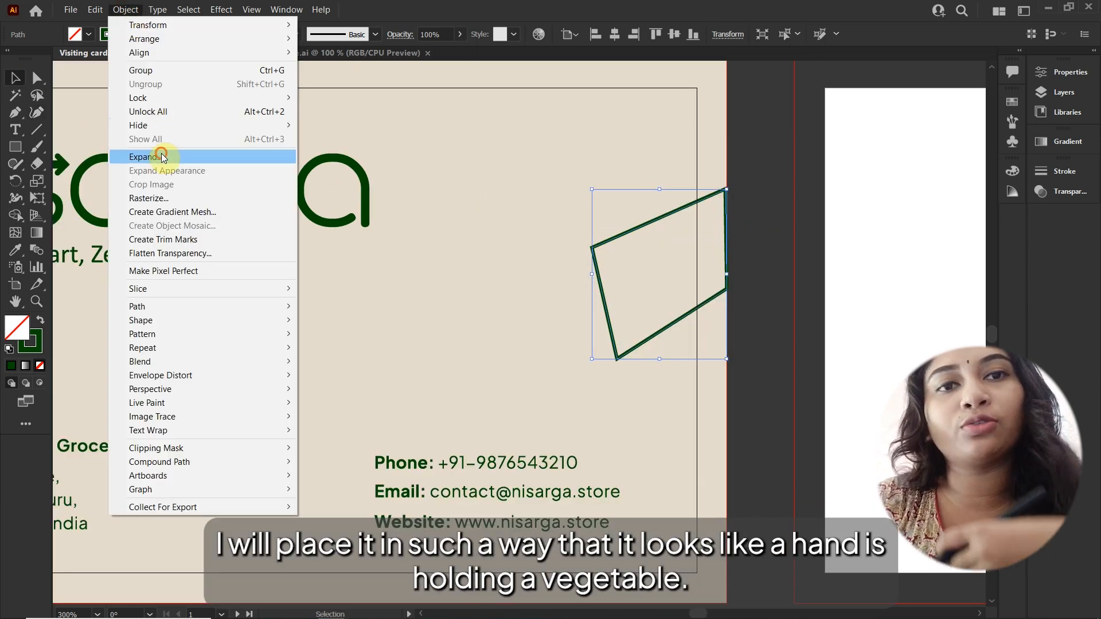
pyautogui.click(160, 152)
pyautogui.click(551, 383)
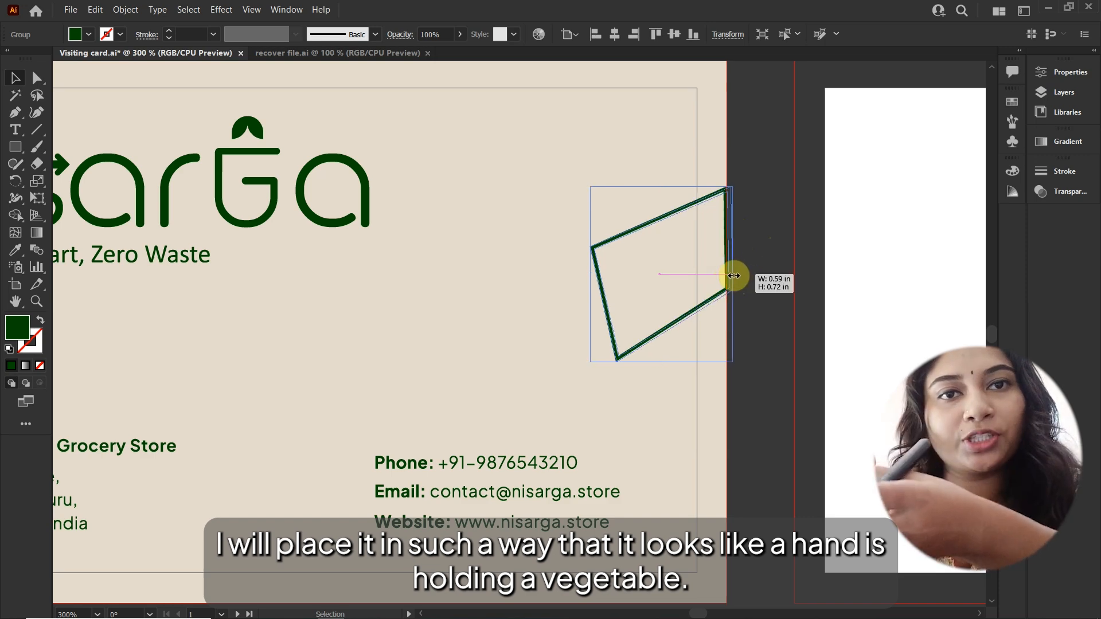
pyautogui.hotkey('ctrl', 'shift', 'a')
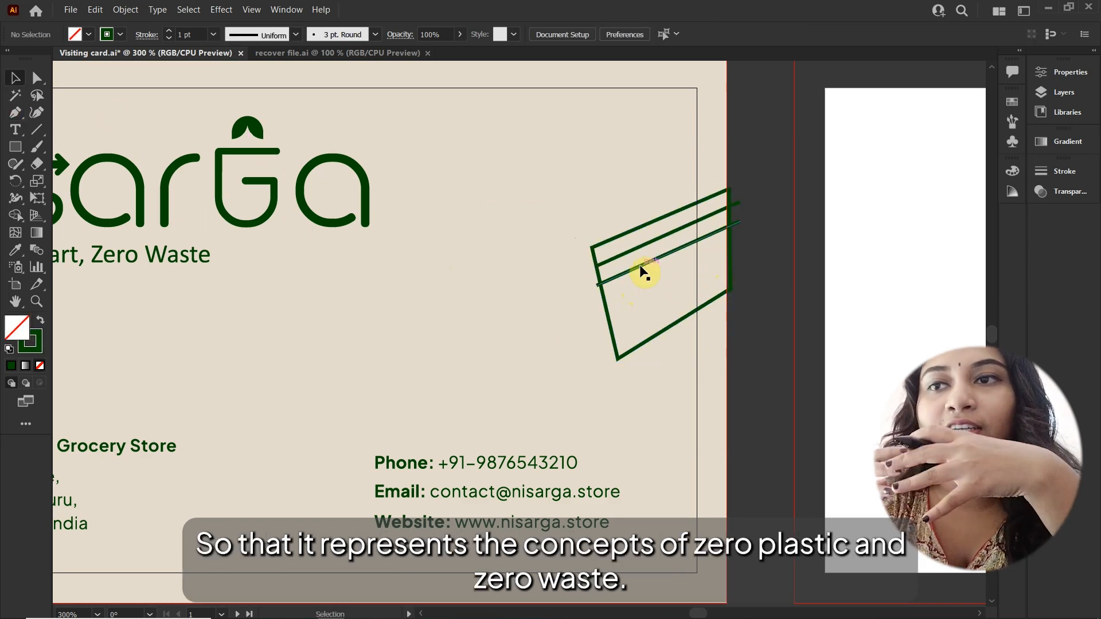
# Step: Repeat the slanted line at even spacing down the frame until five lines cross it
pyautogui.moveTo(648, 286); pyautogui.dragTo(655, 280)
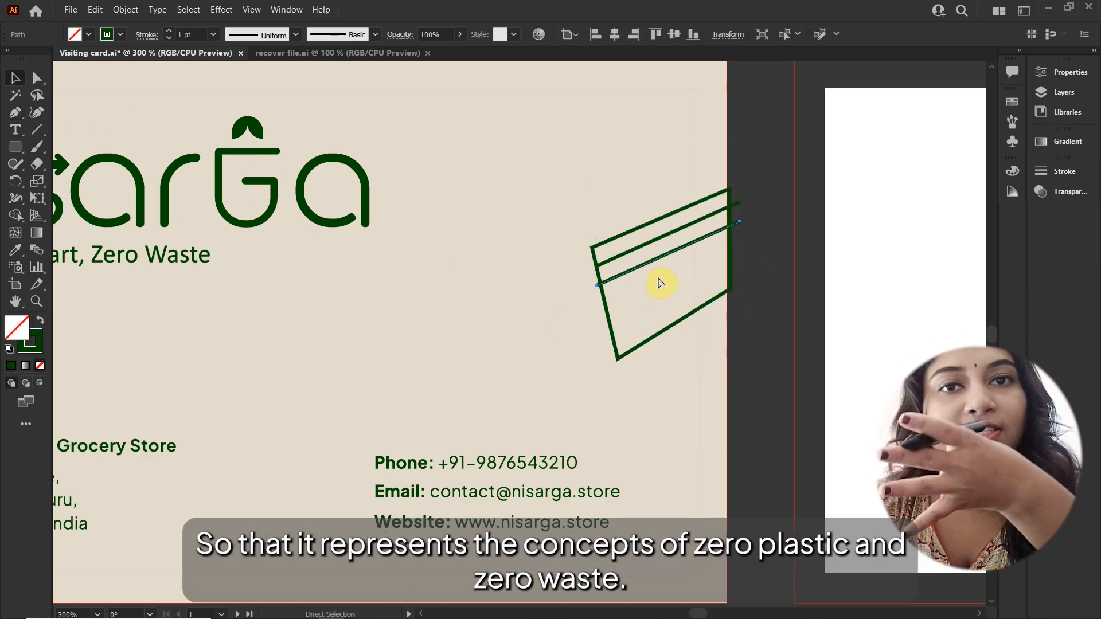
pyautogui.hotkey('ctrl', 'd')
pyautogui.hotkey('ctrl', 'd')
pyautogui.click(651, 326)
pyautogui.click(646, 321)
pyautogui.click(727, 299)
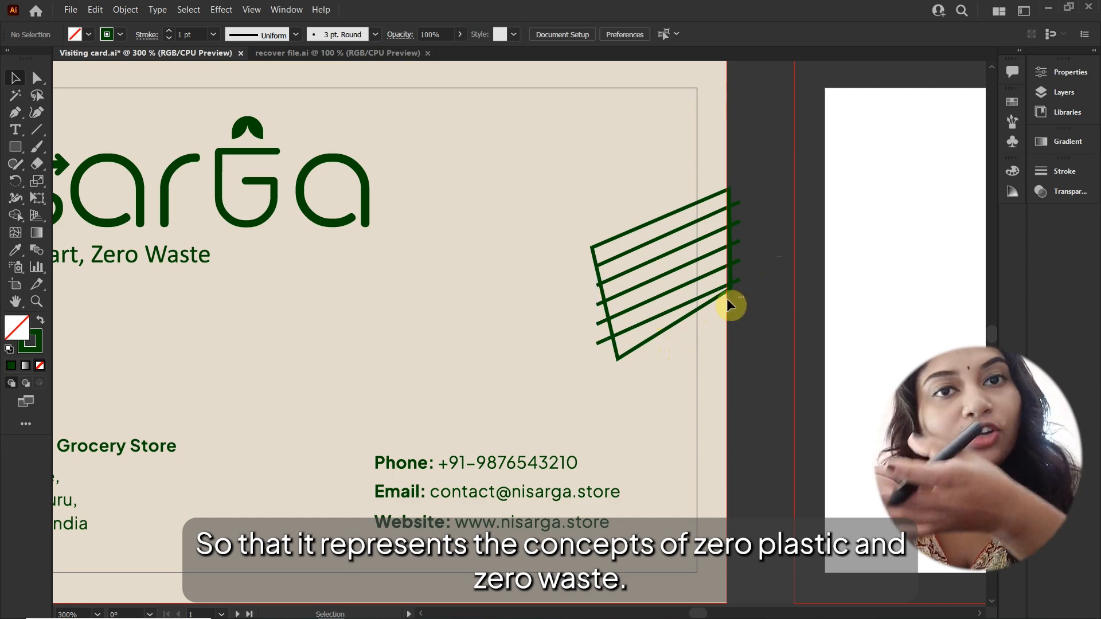
# Step: Adjust the angles and positions of the slanted lines to follow the frame's top and bottom edges and span its full width
pyautogui.click(705, 297)
pyautogui.click(758, 245)
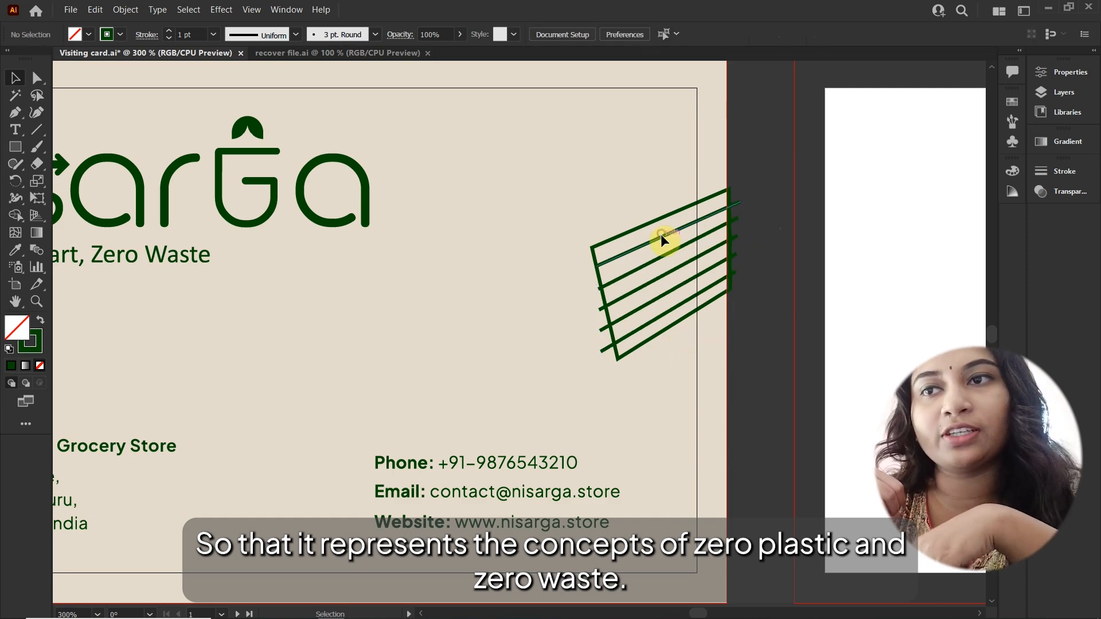
pyautogui.doubleClick(660, 234)
pyautogui.moveTo(659, 236); pyautogui.dragTo(652, 238)
pyautogui.doubleClick(763, 219)
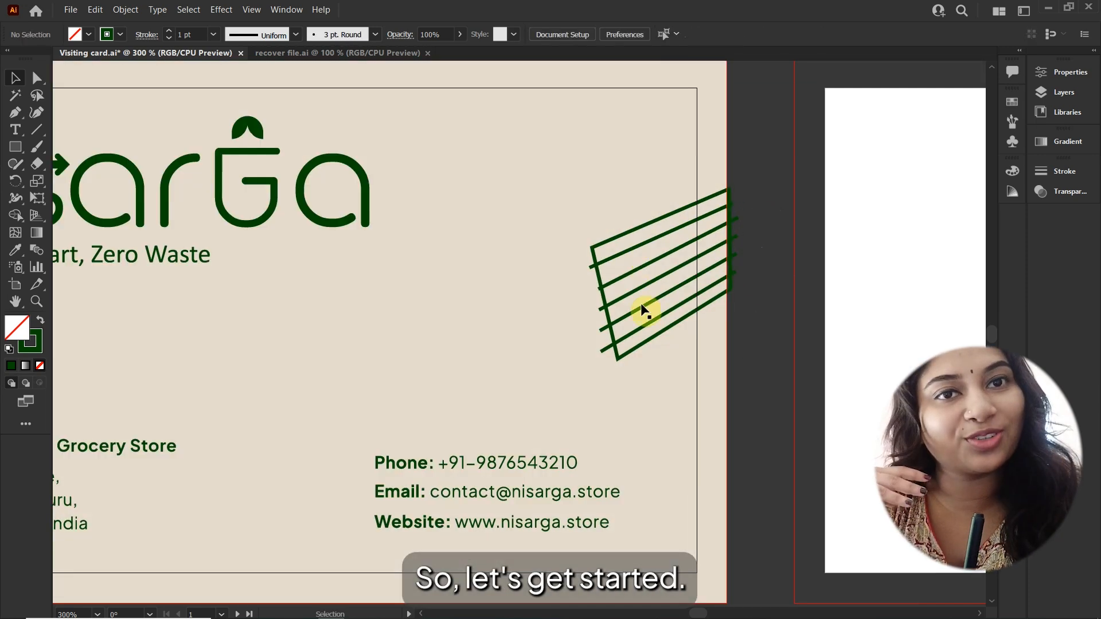
# Step: Select the five slanted lines without the frame and expand their strokes into filled shapes
pyautogui.moveTo(596, 357); pyautogui.dragTo(678, 378)
pyautogui.keyDown('shift'); pyautogui.click(634, 231); pyautogui.keyUp('shift')
pyautogui.click(128, 10)
pyautogui.click(167, 155)
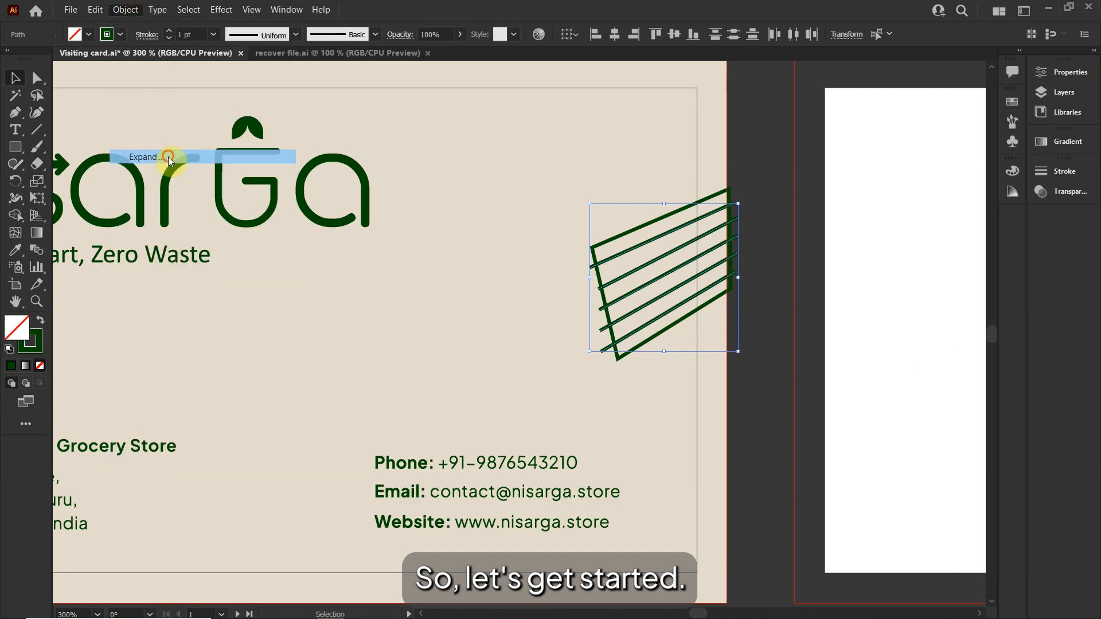
pyautogui.click(529, 401)
# Step: Trim the ends of the slanted lines that stick out of the frame with the Shape Builder tool
pyautogui.moveTo(579, 385); pyautogui.dragTo(651, 333)
pyautogui.hotkey('shift', 'm')
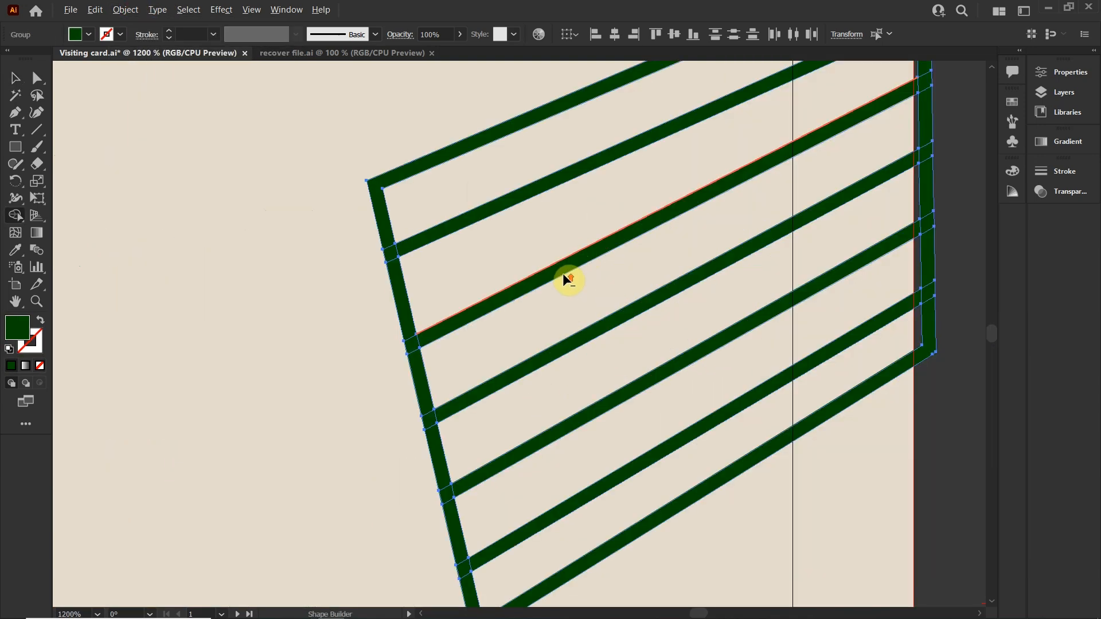
pyautogui.scroll(2, 562, 273)
pyautogui.scroll(-4, 560, 274)
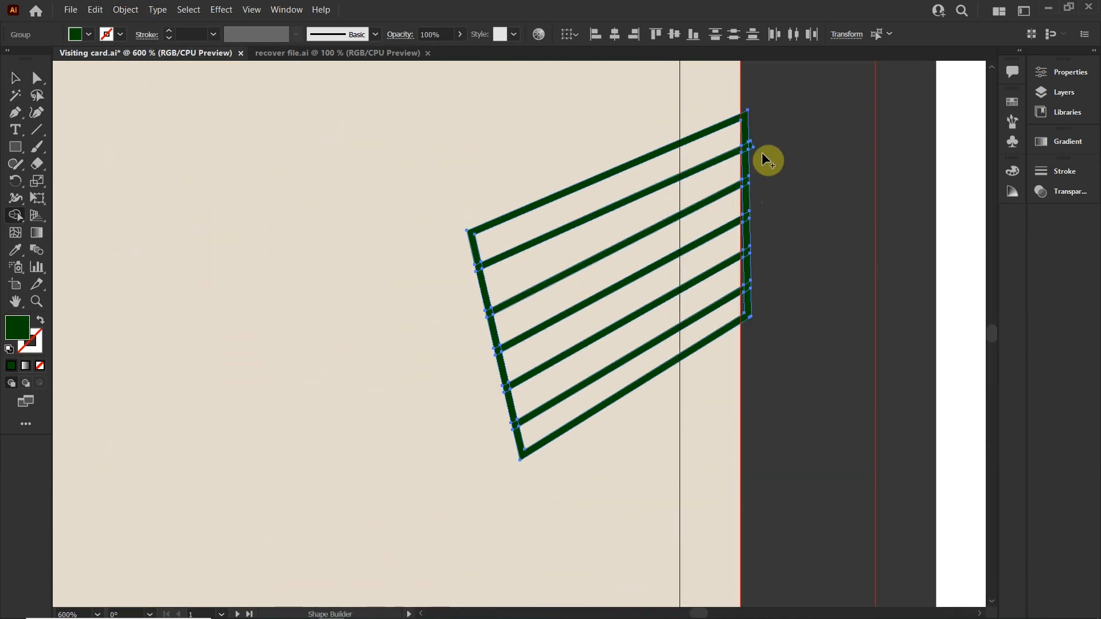
pyautogui.scroll(2, 761, 151)
pyautogui.keyDown('alt'); pyautogui.click(753, 171); pyautogui.keyUp('alt')
pyautogui.scroll(-2, 760, 206)
pyautogui.press('v')
pyautogui.click(795, 305)
# Step: Draw a steep line about 0.62 in long parallel to the frame's left side, with a 1 pt green stroke
pyautogui.moveTo(589, 348); pyautogui.dragTo(506, 314)
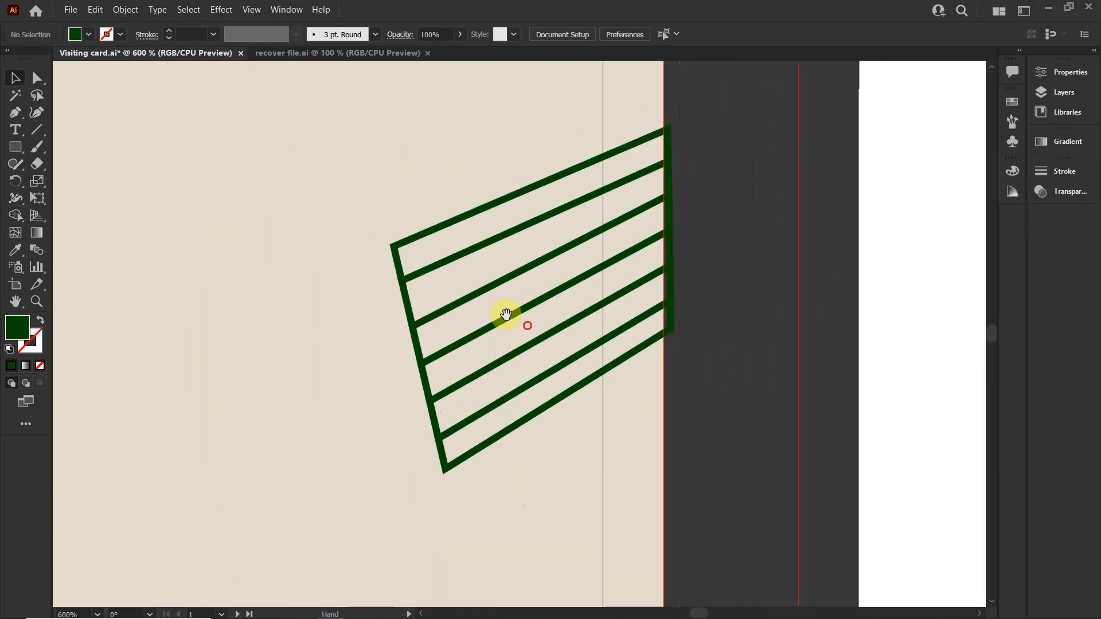
pyautogui.click(407, 210)
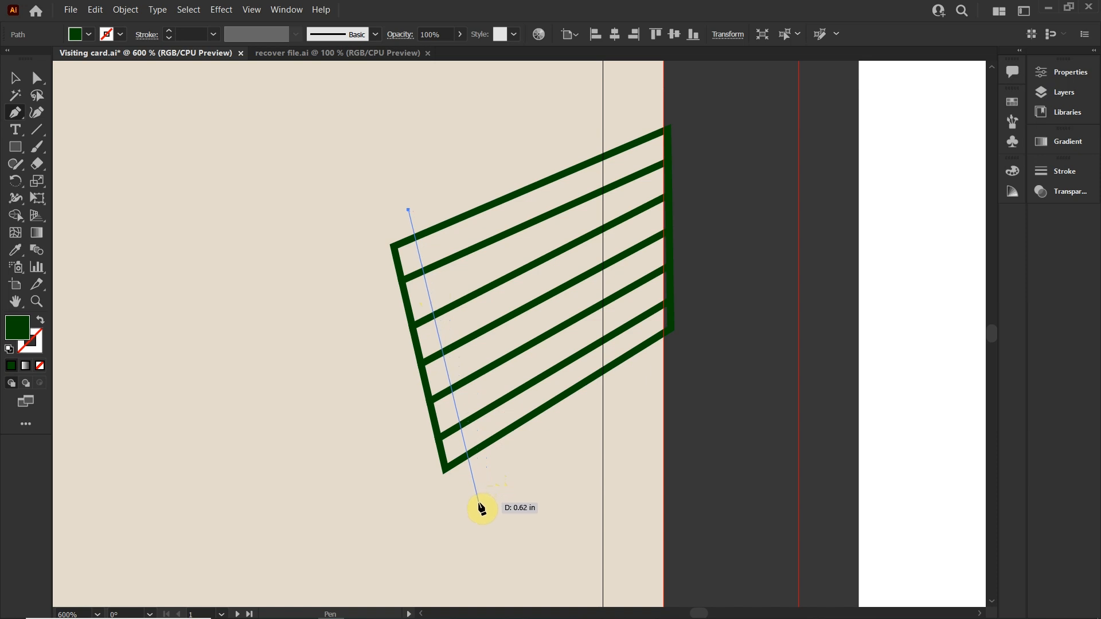
pyautogui.click(479, 503)
pyautogui.hotkey('shift', 'x')
pyautogui.press('v')
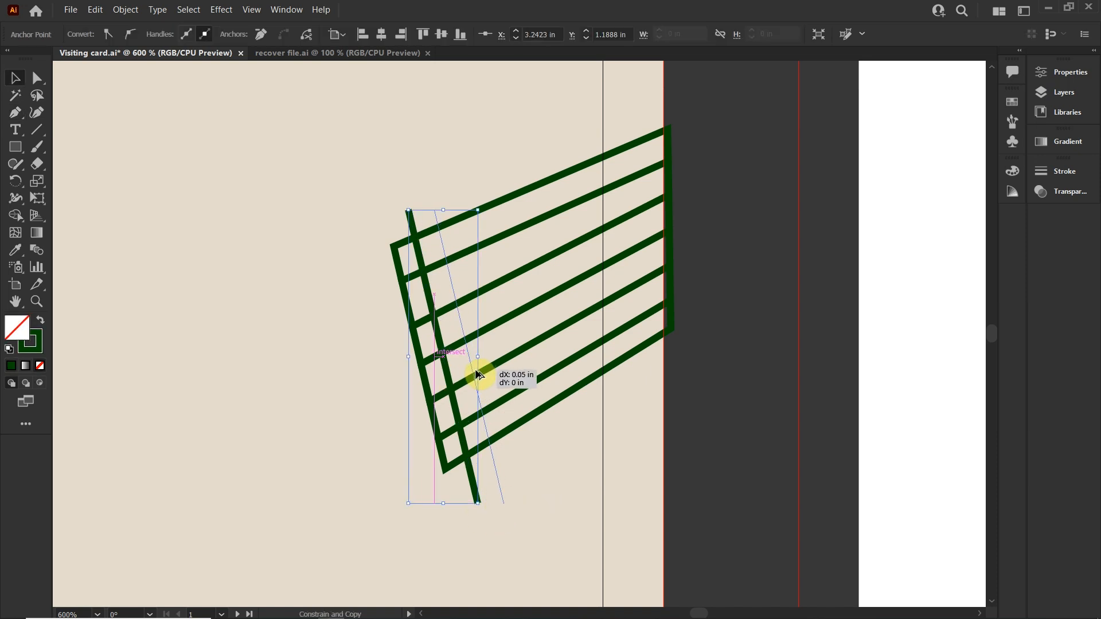
# Step: Duplicate the steep line at regular intervals across the frame up to its right edge, making nine lines
pyautogui.moveTo(479, 374); pyautogui.dragTo(506, 375)
pyautogui.hotkey('ctrl', 'd')
pyautogui.hotkey('ctrl', 'd')
pyautogui.hotkey('ctrl', 'd')
pyautogui.hotkey('ctrl', 'd')
pyautogui.hotkey('ctrl', 'd')
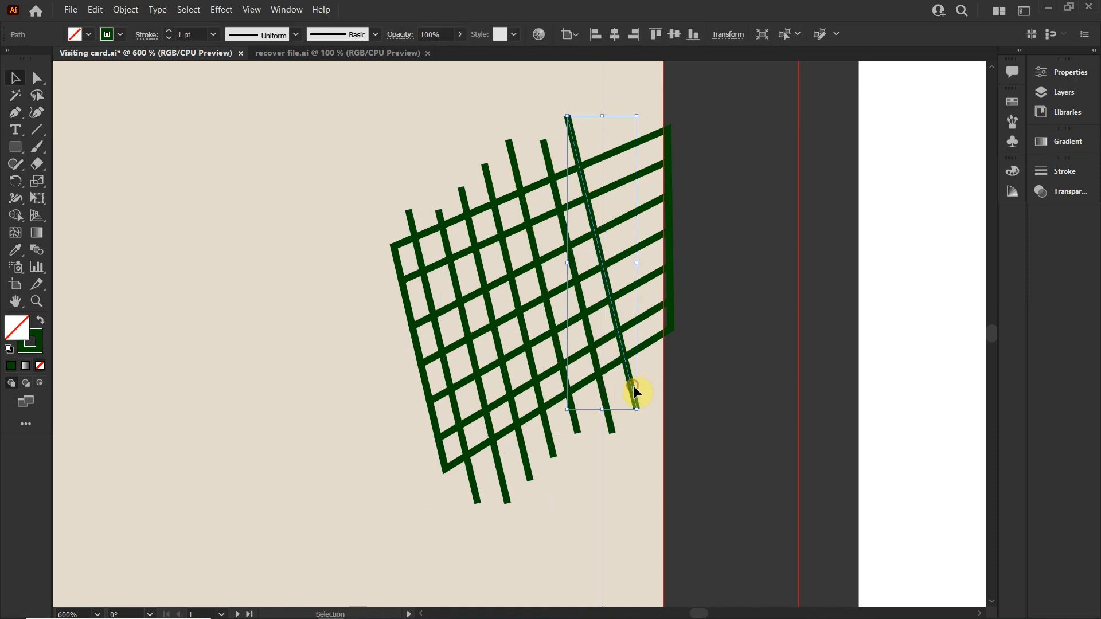
pyautogui.moveTo(658, 367); pyautogui.dragTo(732, 312)
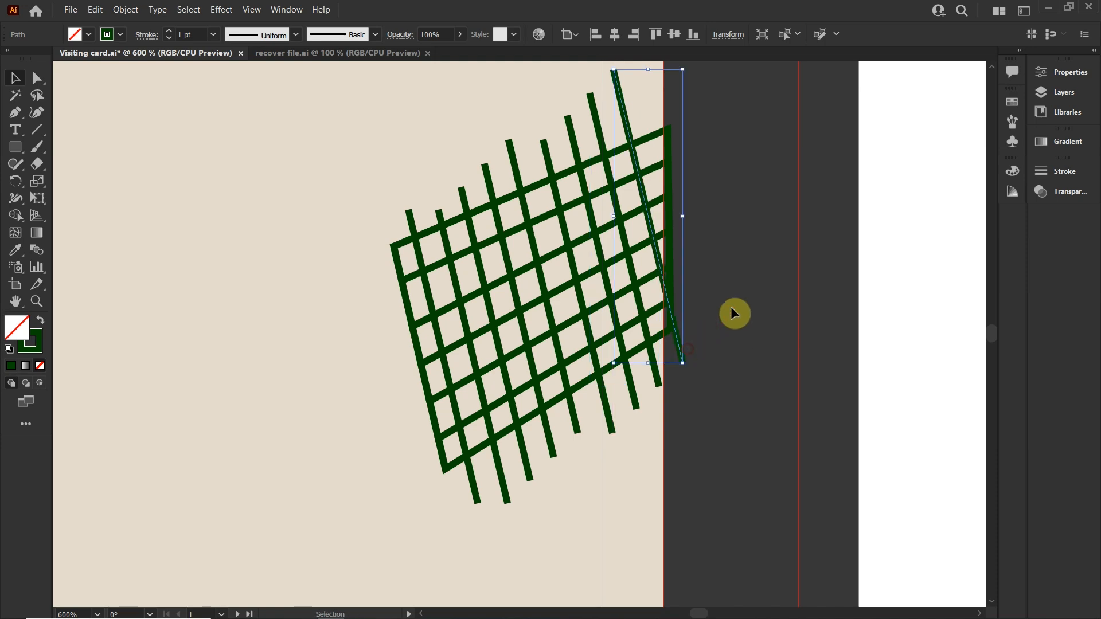
# Step: Expand the steep lines and trim their ends outside the frame with the Shape Builder tool to leave a clean grid
pyautogui.moveTo(321, 180); pyautogui.dragTo(624, 148)
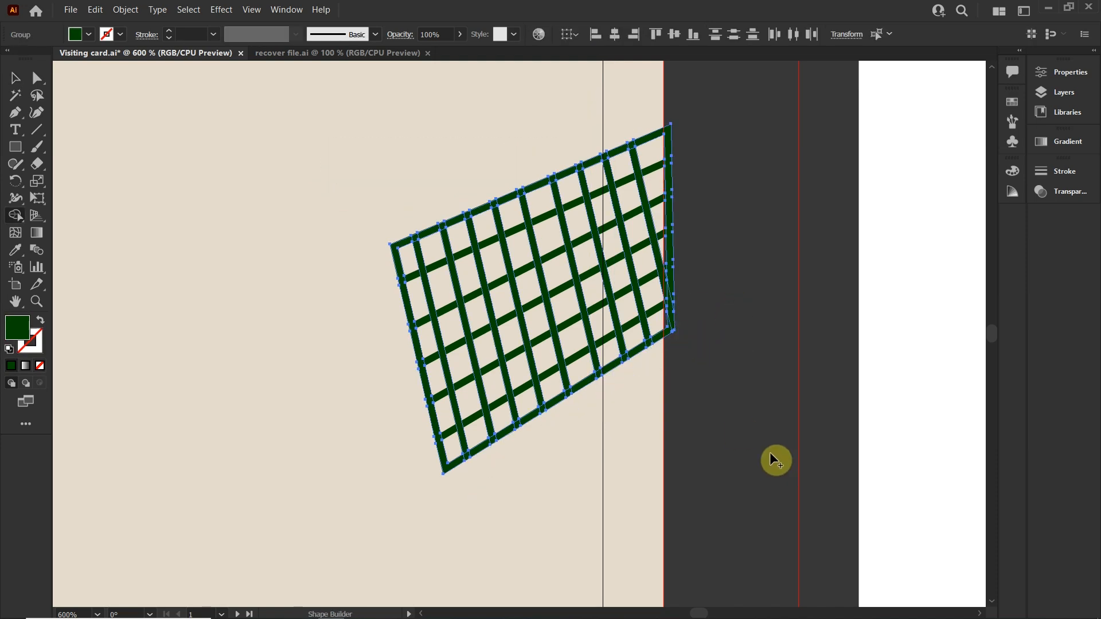
pyautogui.click(723, 383)
pyautogui.scroll(-2, 719, 376)
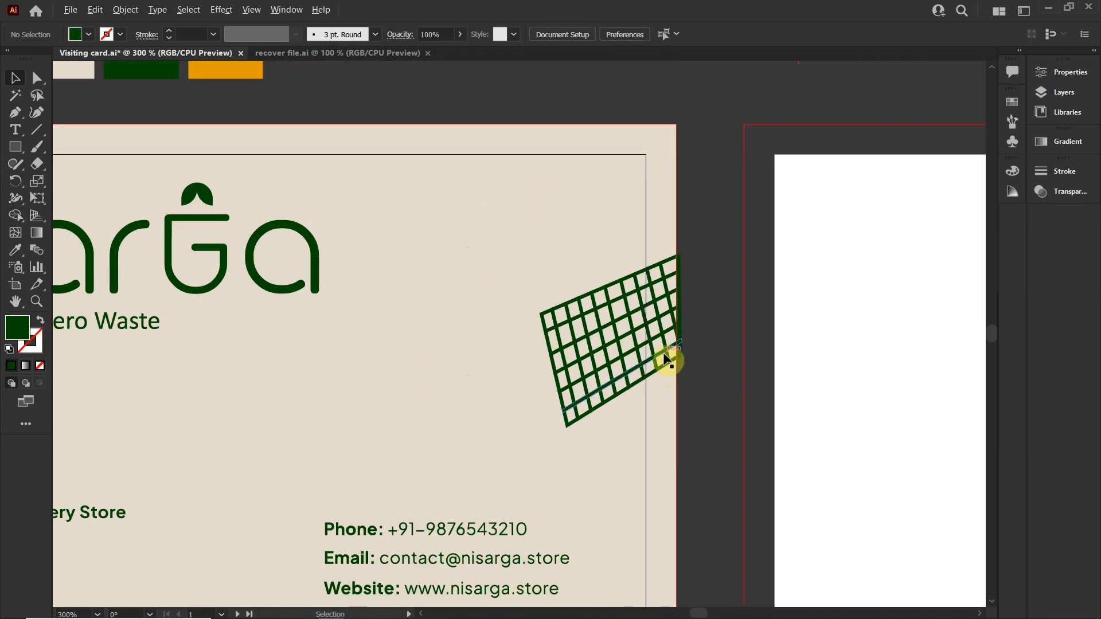
# Step: Draw an angular forearm and hand outline extending from the grid's left side with the Pen tool, using a 1 pt green stroke
pyautogui.moveTo(459, 206); pyautogui.dragTo(574, 361)
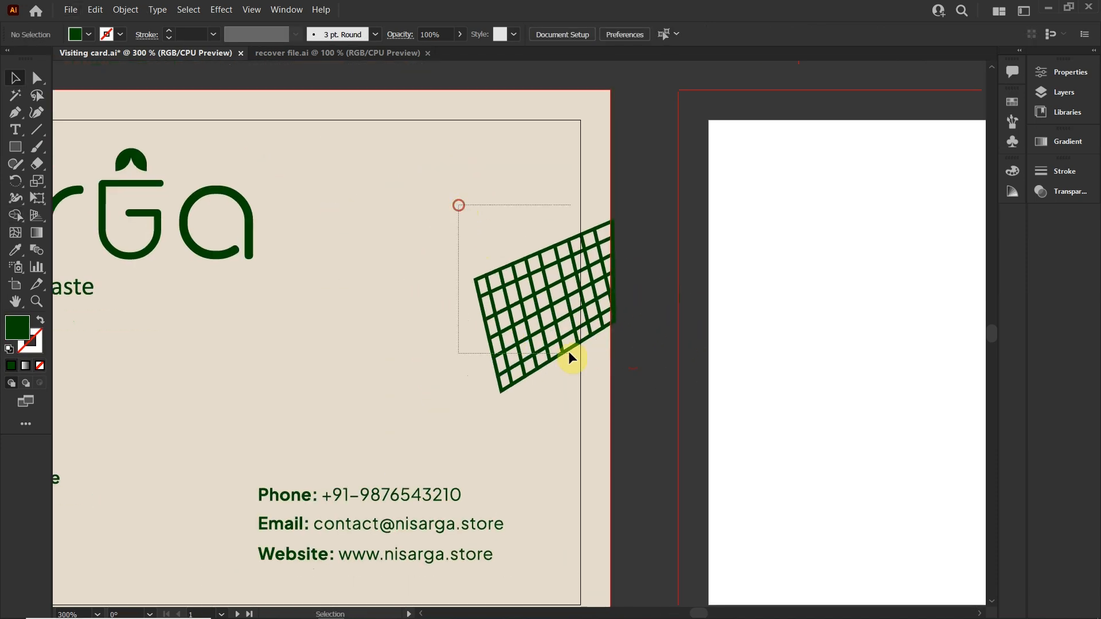
pyautogui.press('a')
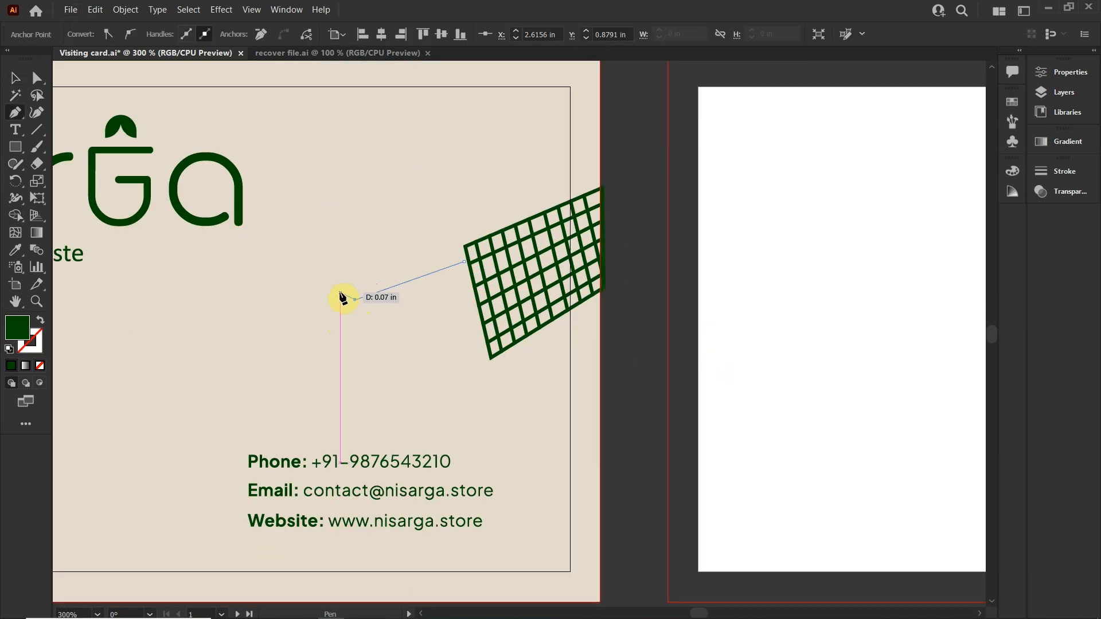
pyautogui.click(343, 297)
pyautogui.hotkey('shift', 'x')
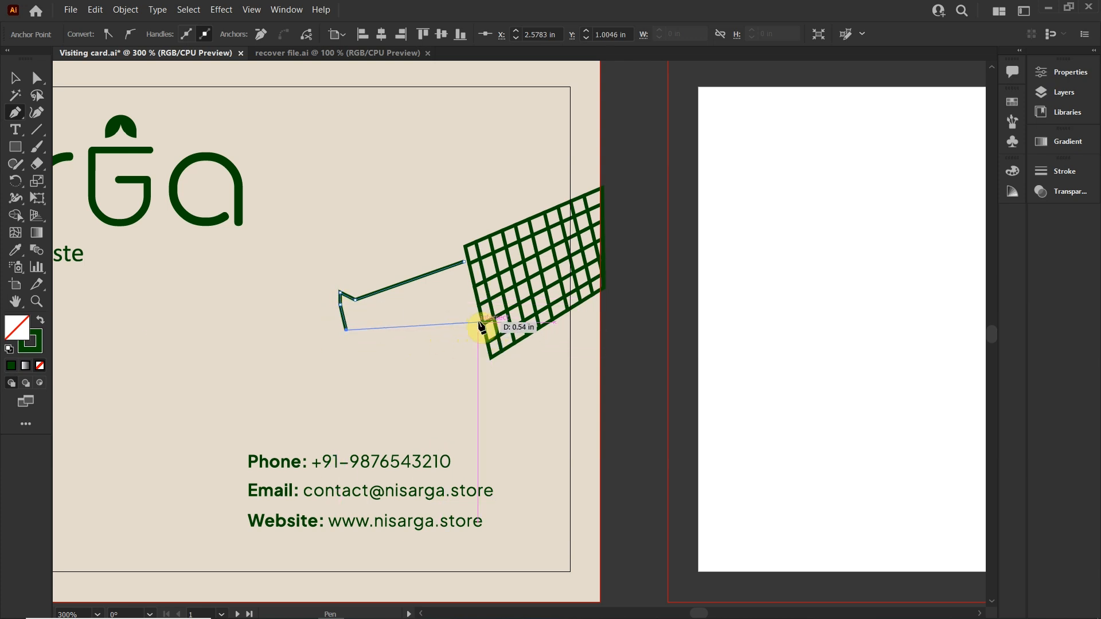
pyautogui.click(476, 322)
# Step: Round the hand and thumb contour with the Curvature tool and move the arm outline up against the grid's left side
pyautogui.click(34, 113)
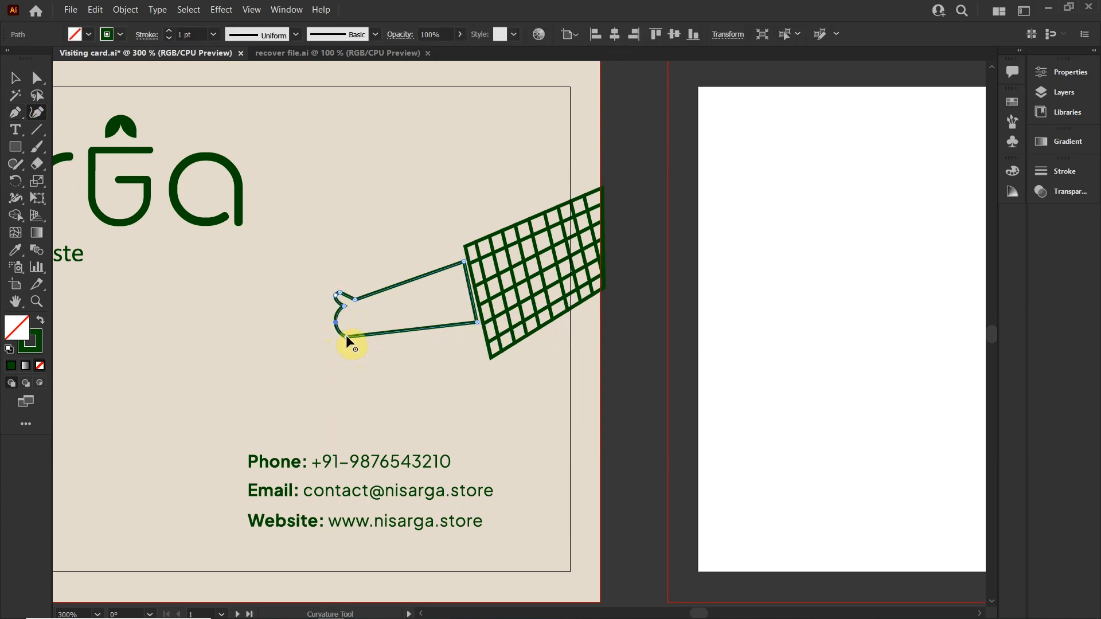
pyautogui.moveTo(347, 332); pyautogui.dragTo(366, 334)
pyautogui.click(343, 294)
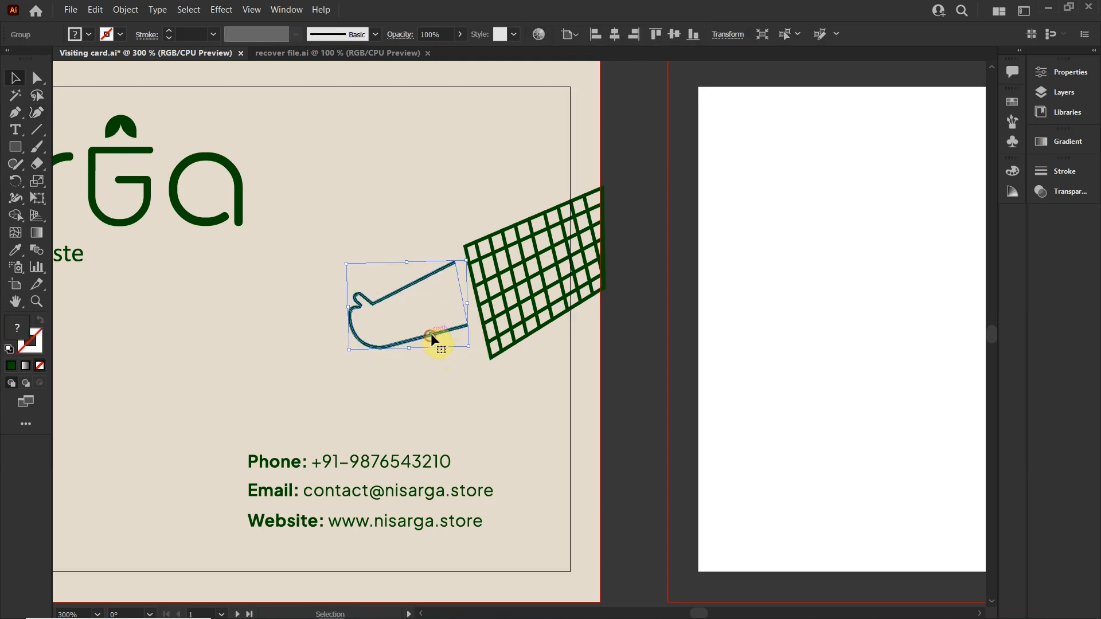
pyautogui.moveTo(429, 332); pyautogui.dragTo(457, 339)
pyautogui.click(417, 333)
pyautogui.click(402, 343)
# Step: Move the small curved finger outline up so it joins the underside of the hand
pyautogui.scroll(1, 448, 312)
pyautogui.click(499, 415)
pyautogui.press('alt')
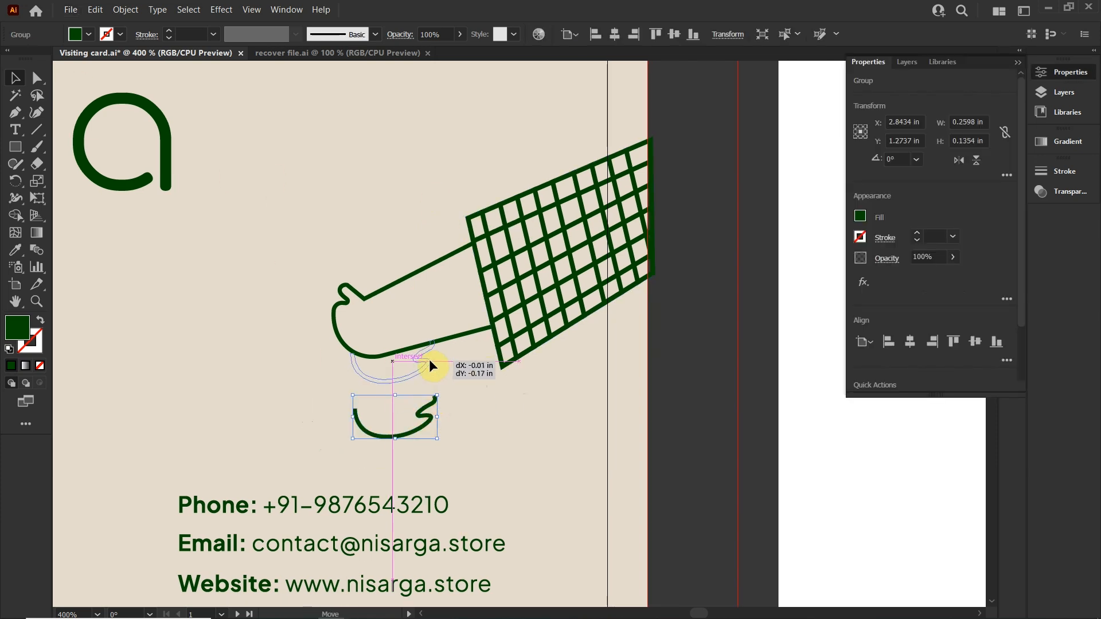
pyautogui.moveTo(430, 360); pyautogui.dragTo(430, 361)
pyautogui.click(458, 402)
pyautogui.click(463, 414)
pyautogui.click(1016, 64)
# Step: Draw a tapered four-sided wedge left of the hand with the Pen tool and fill it with the orange swatch colour
pyautogui.press('p')
pyautogui.click(264, 392)
pyautogui.click(165, 238)
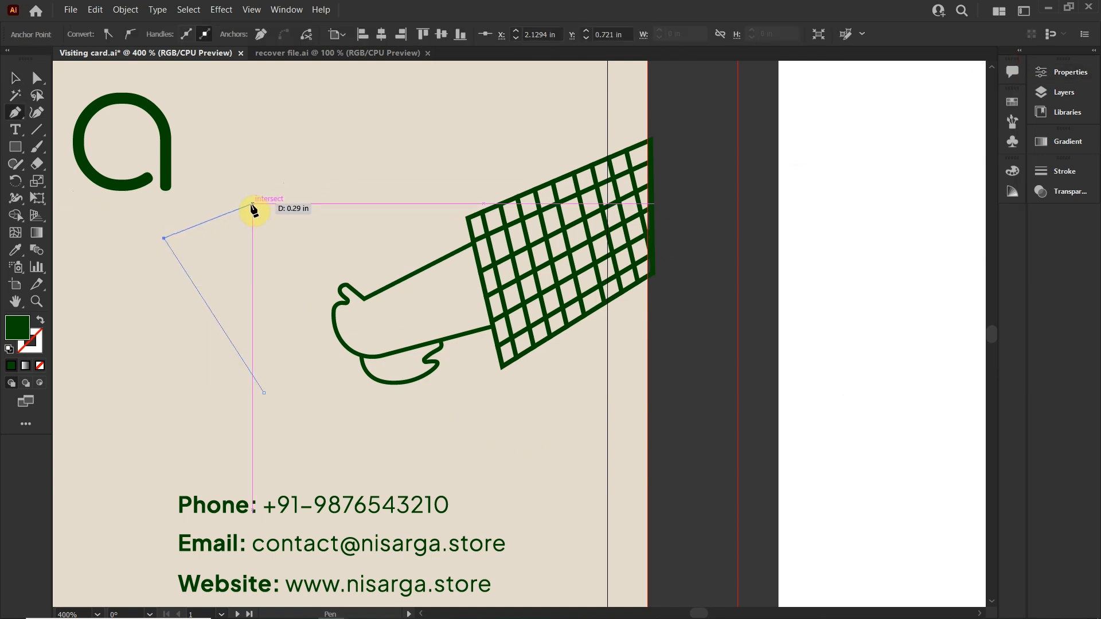
pyautogui.click(264, 194)
pyautogui.moveTo(315, 201); pyautogui.dragTo(455, 382)
pyautogui.press('i')
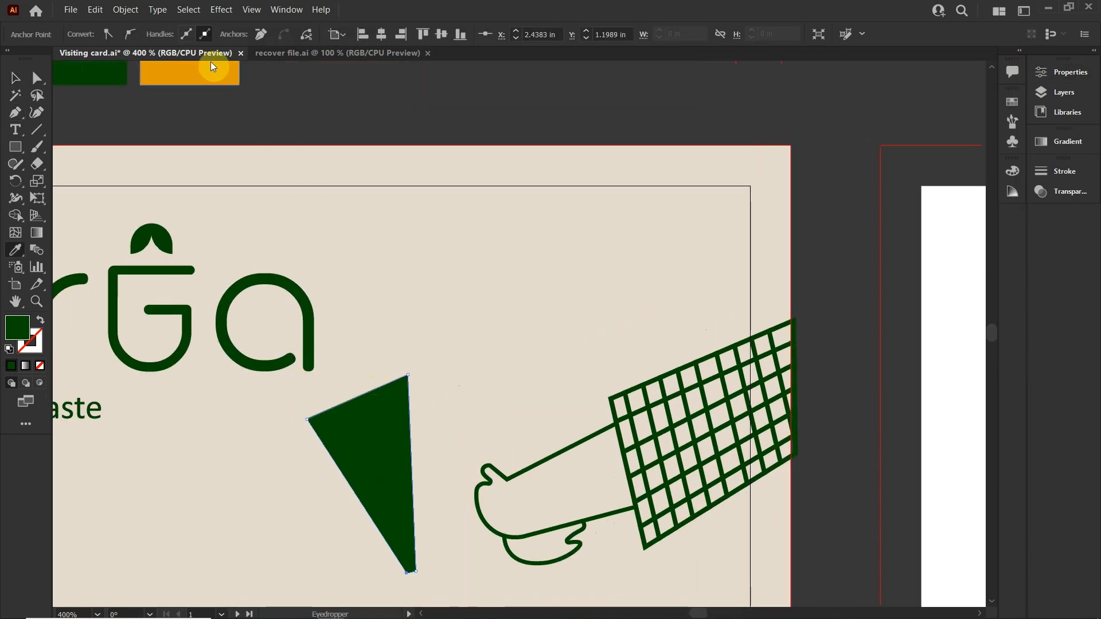
pyautogui.click(211, 68)
# Step: Reshape the orange wedge into a carrot with a rounded top and curved sides using the Curvature tool
pyautogui.moveTo(348, 485); pyautogui.dragTo(303, 349)
pyautogui.click(35, 109)
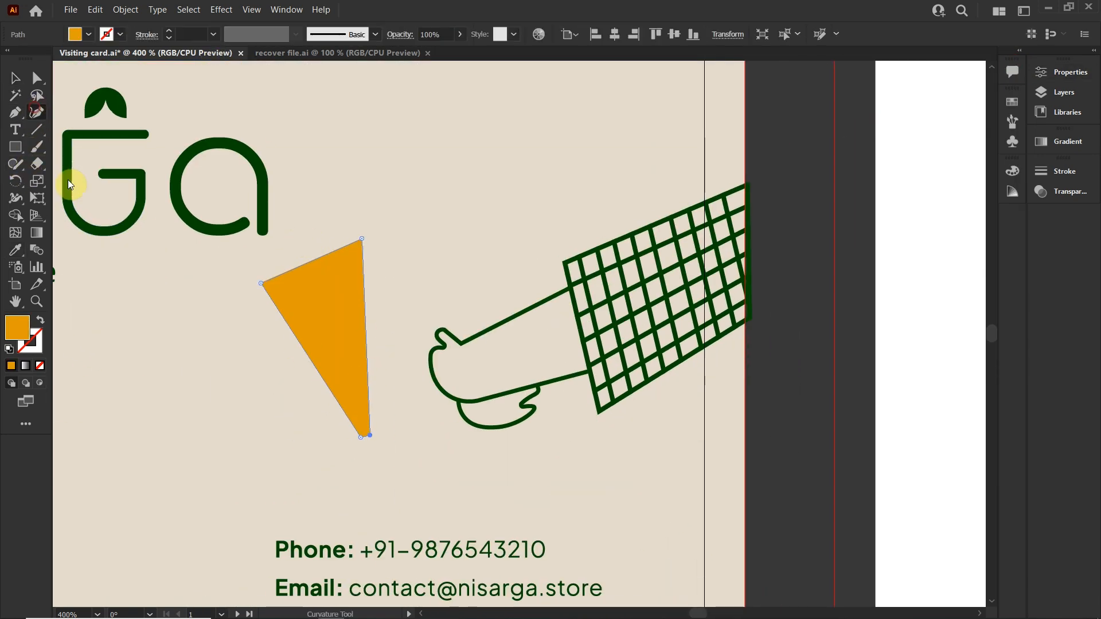
pyautogui.click(290, 231)
pyautogui.click(306, 347)
pyautogui.moveTo(261, 283); pyautogui.dragTo(277, 292)
pyautogui.moveTo(362, 238); pyautogui.dragTo(363, 269)
pyautogui.moveTo(321, 304); pyautogui.dragTo(339, 332)
pyautogui.click(386, 365)
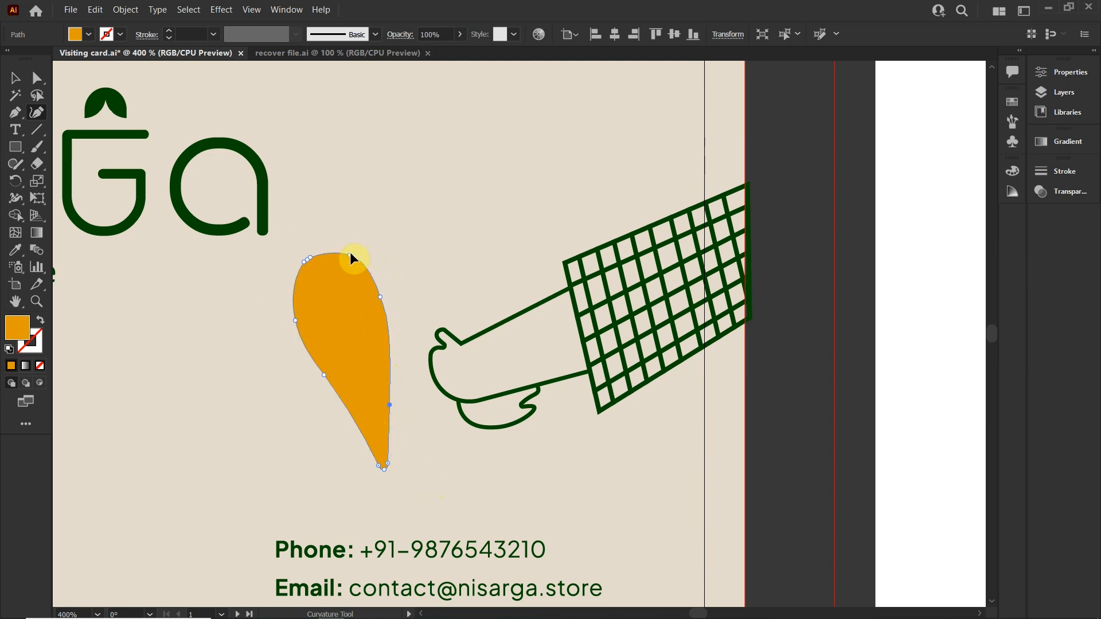
pyautogui.click(378, 297)
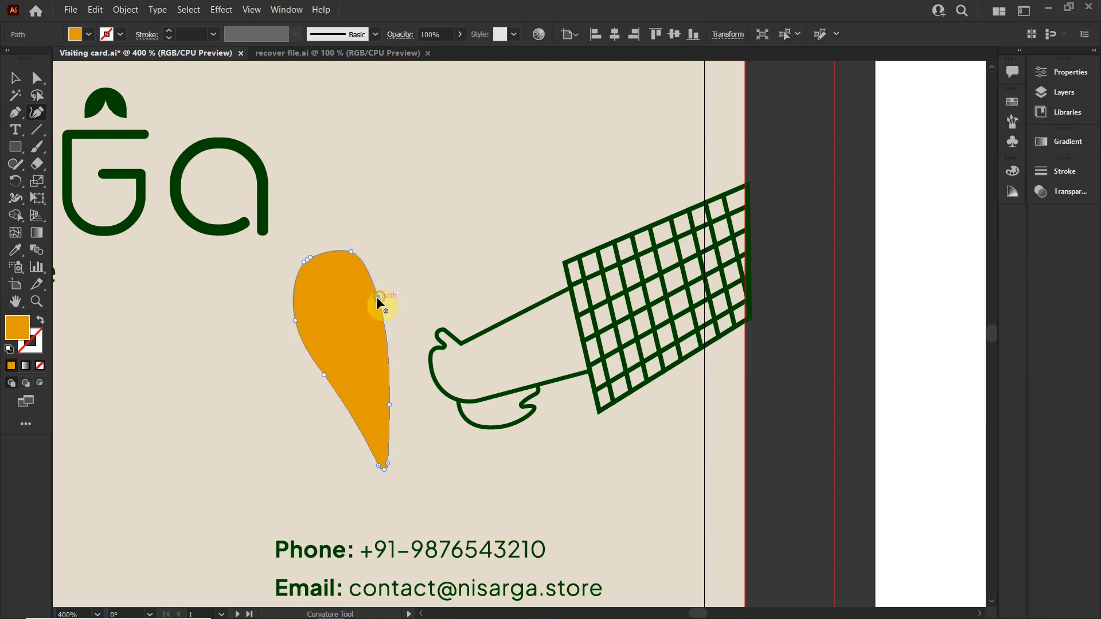
pyautogui.moveTo(346, 389); pyautogui.dragTo(358, 418)
# Step: Move the orange carrot onto the hand so it crosses the palm and fingers
pyautogui.press('v')
pyautogui.moveTo(367, 373); pyautogui.dragTo(347, 348)
pyautogui.click(431, 264)
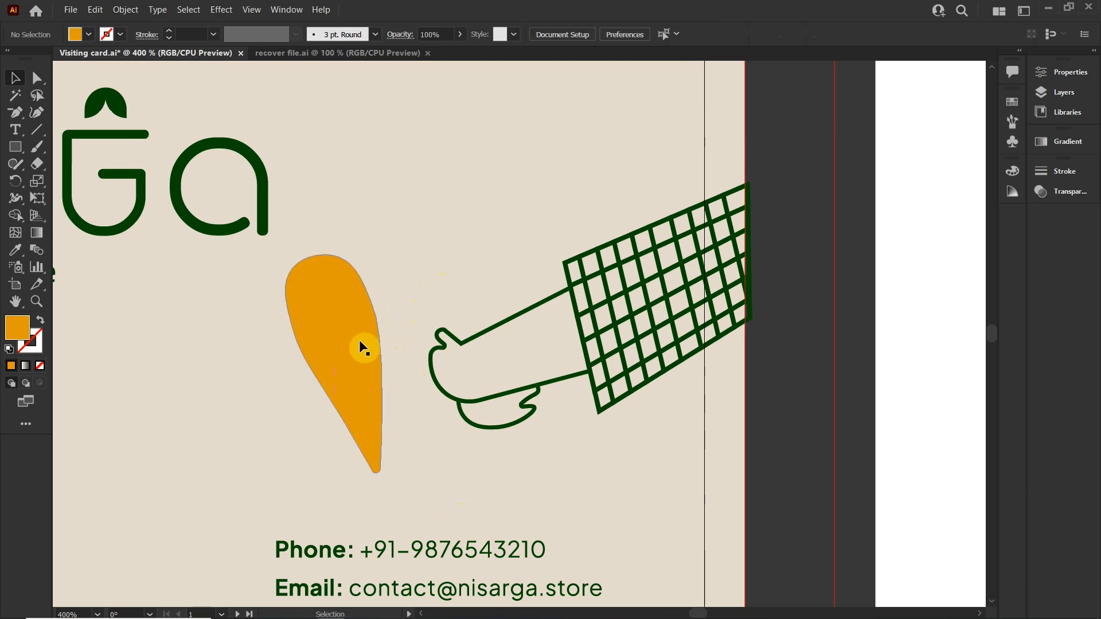
pyautogui.moveTo(490, 354); pyautogui.dragTo(492, 354)
pyautogui.press('a')
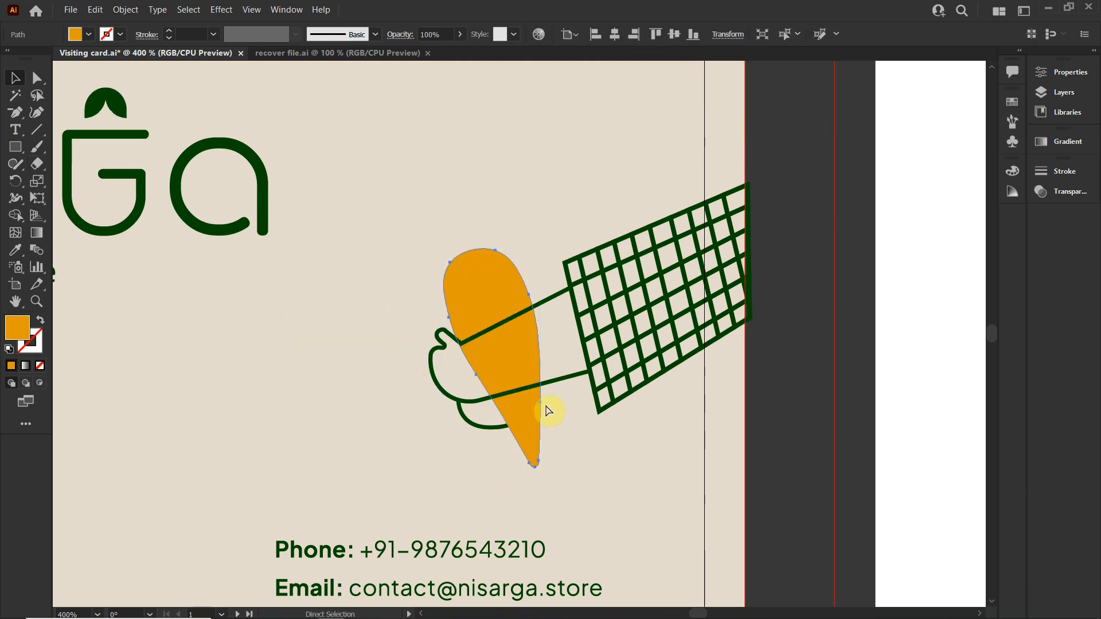
pyautogui.click(565, 470)
# Step: Fill the inside of the arm with the card's beige background colour and leave the group's isolation mode
pyautogui.click(531, 332)
pyautogui.click(104, 319)
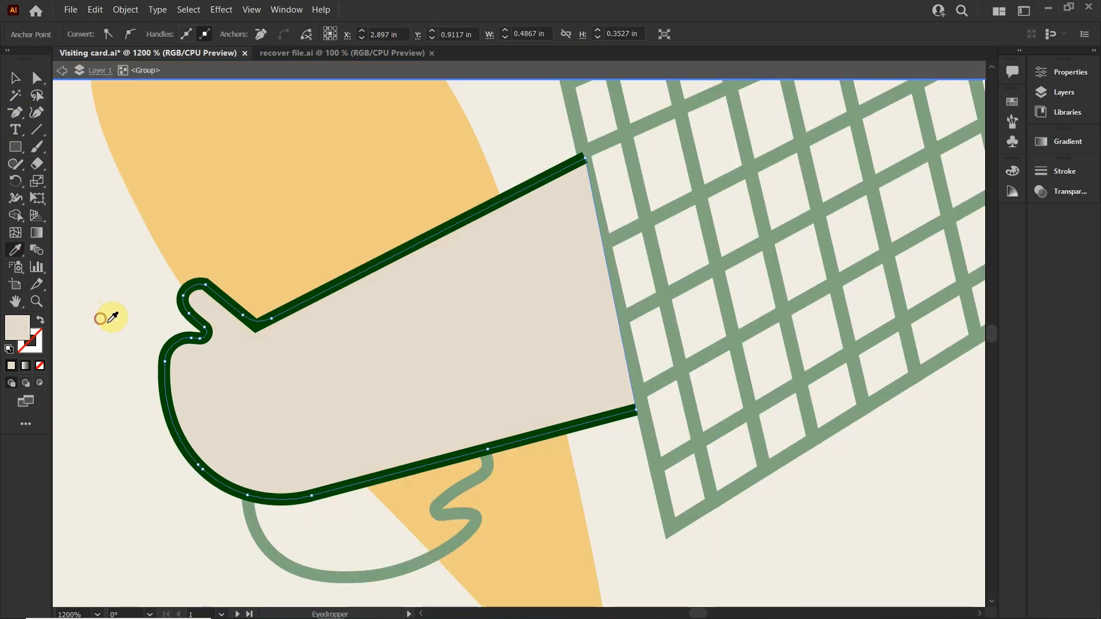
pyautogui.click(15, 78)
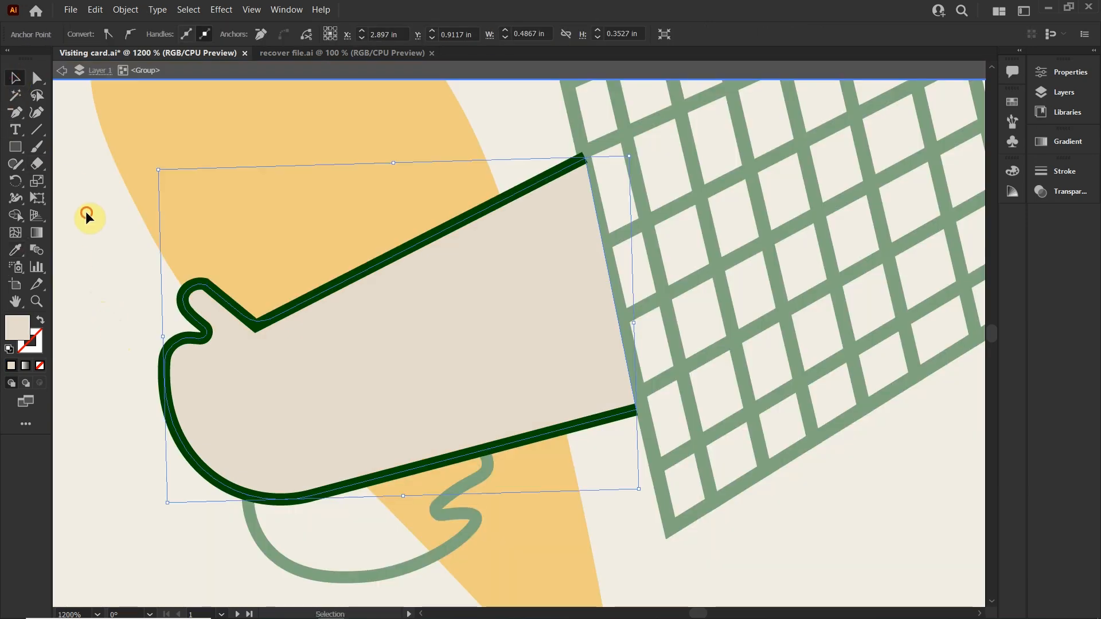
pyautogui.doubleClick(87, 215)
# Step: Trace the lower curve of the finger outline with a beige-filled path, adjusting its start point to the outline's left end
pyautogui.moveTo(538, 502); pyautogui.dragTo(602, 374)
pyautogui.scroll(2, 513, 488)
pyautogui.click(40, 113)
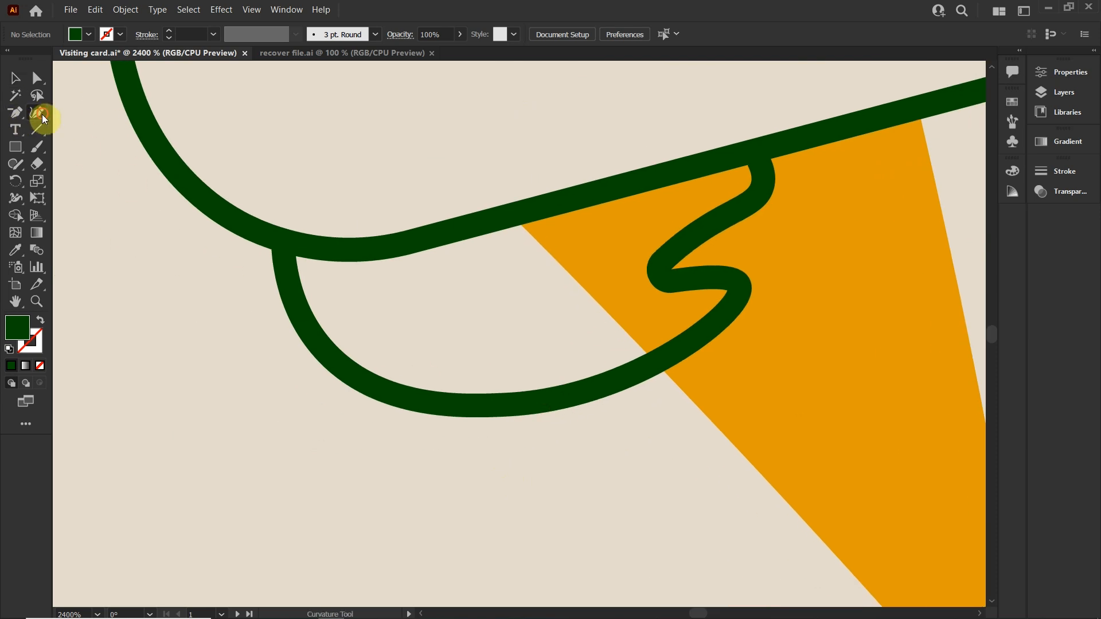
pyautogui.click(281, 212)
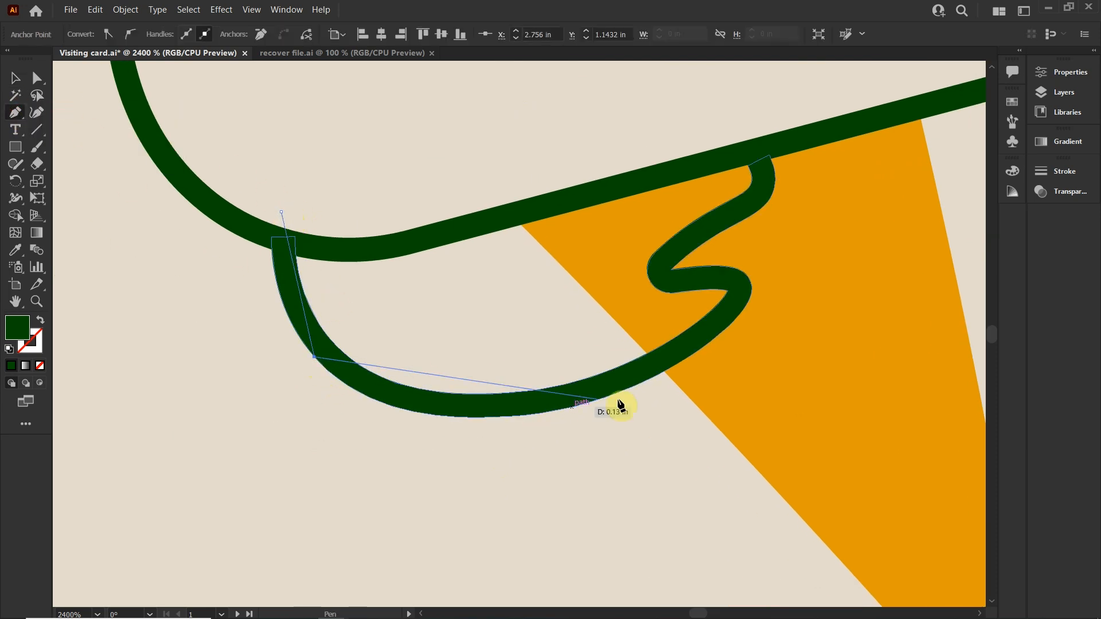
pyautogui.click(746, 298)
pyautogui.hotkey('shift', '`')
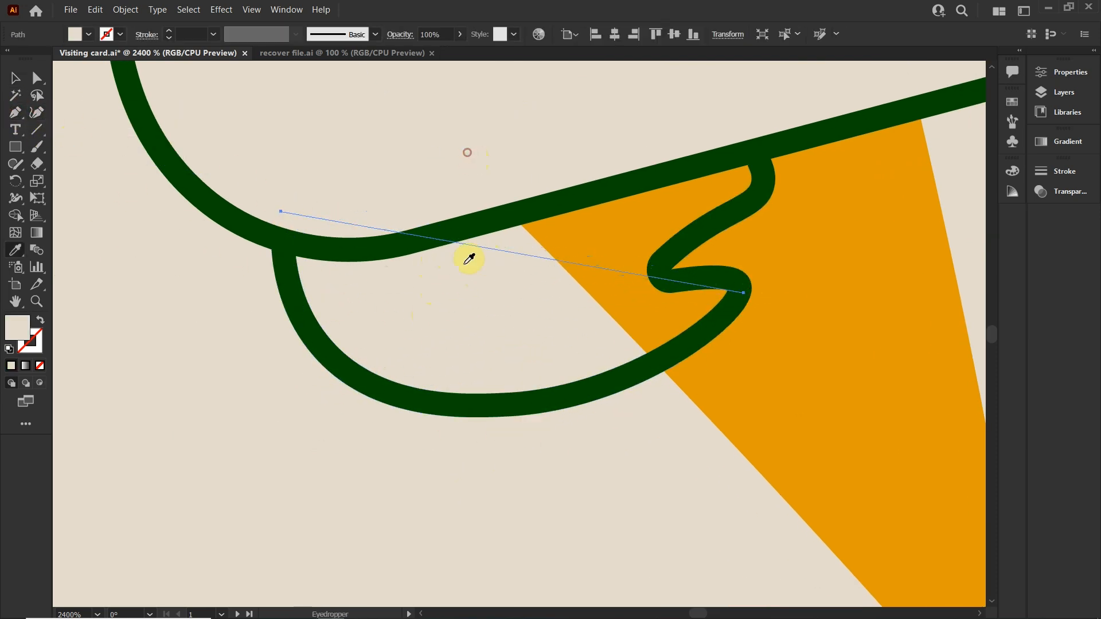
pyautogui.click(522, 395)
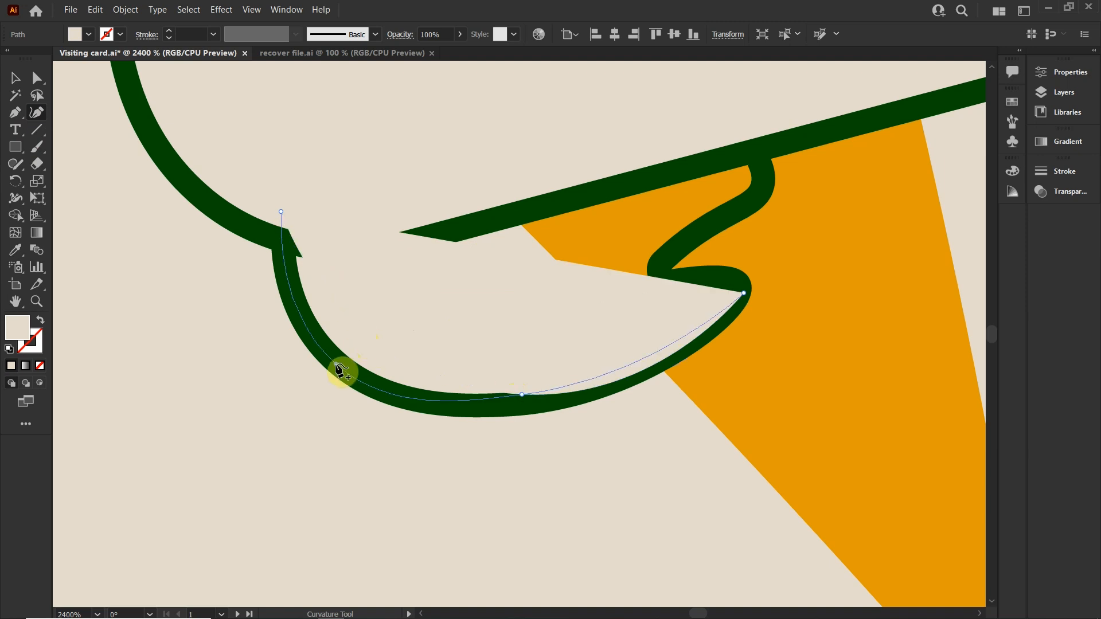
pyautogui.click(336, 364)
pyautogui.click(281, 212)
pyautogui.moveTo(281, 212); pyautogui.dragTo(278, 260)
# Step: Continue the beige path around the fingertip notch up to the arm's lower edge and close it
pyautogui.press('Escape')
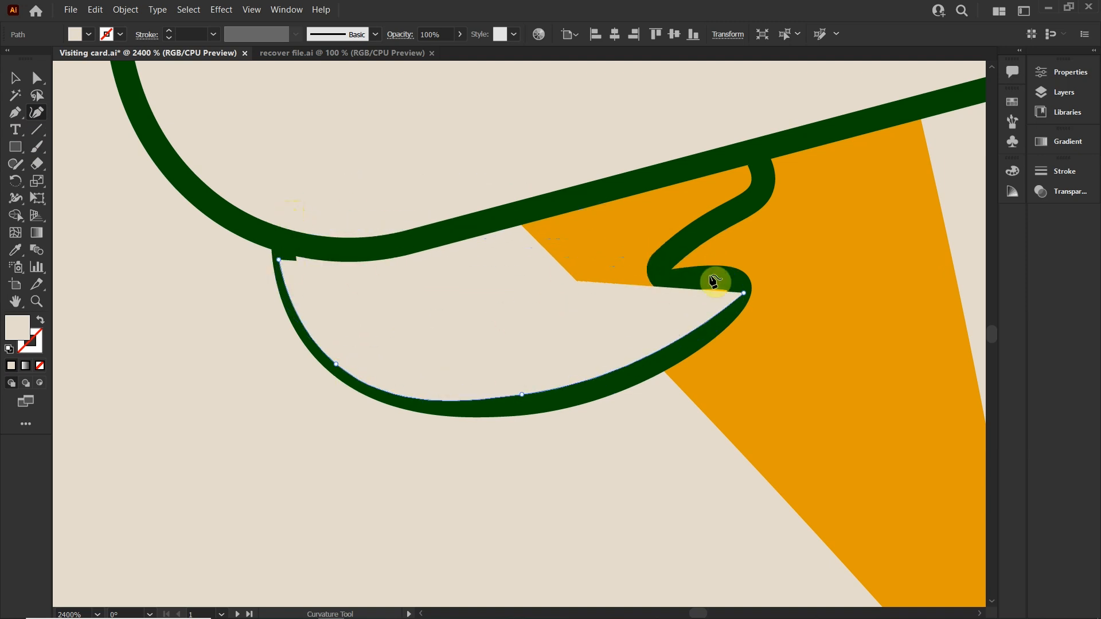
pyautogui.click(662, 276)
pyautogui.click(660, 278)
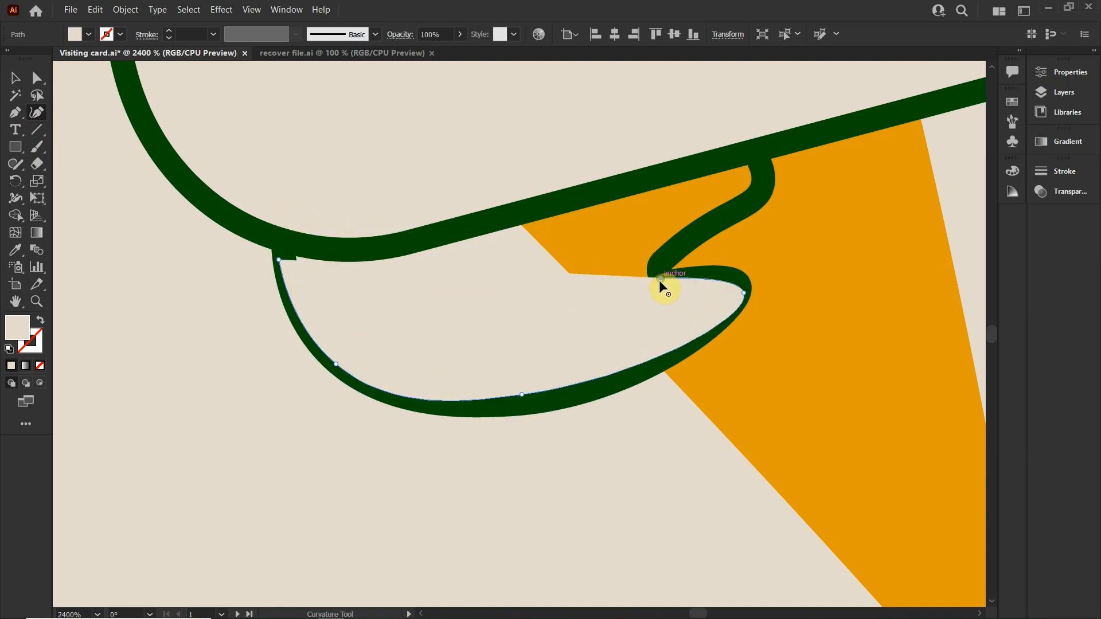
pyautogui.click(714, 220)
pyautogui.click(762, 194)
pyautogui.click(746, 149)
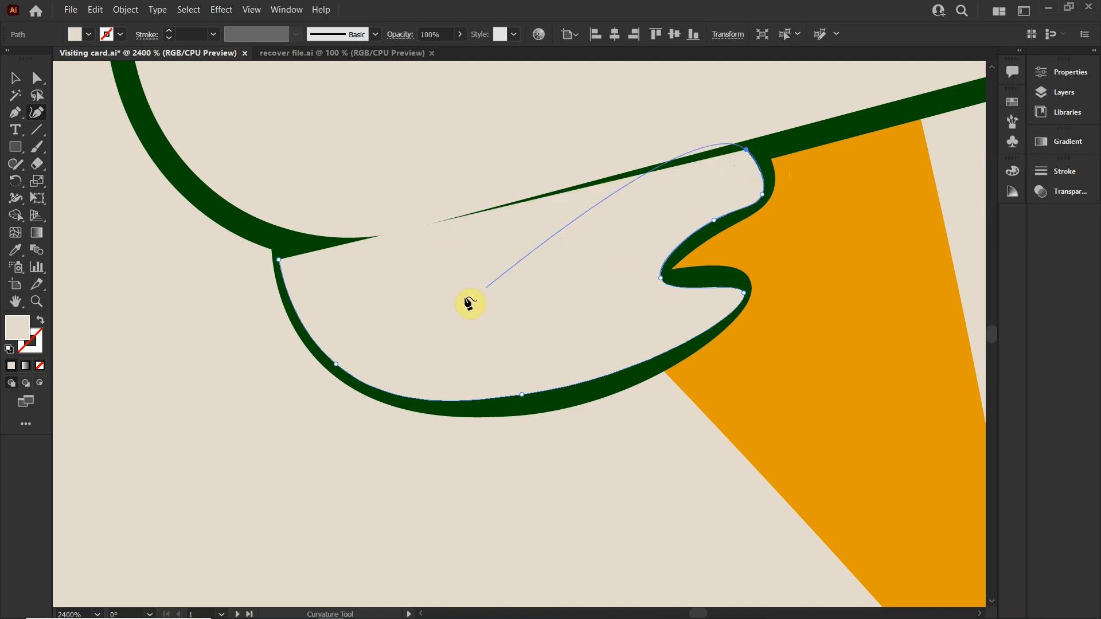
pyautogui.doubleClick(279, 260)
pyautogui.click(16, 77)
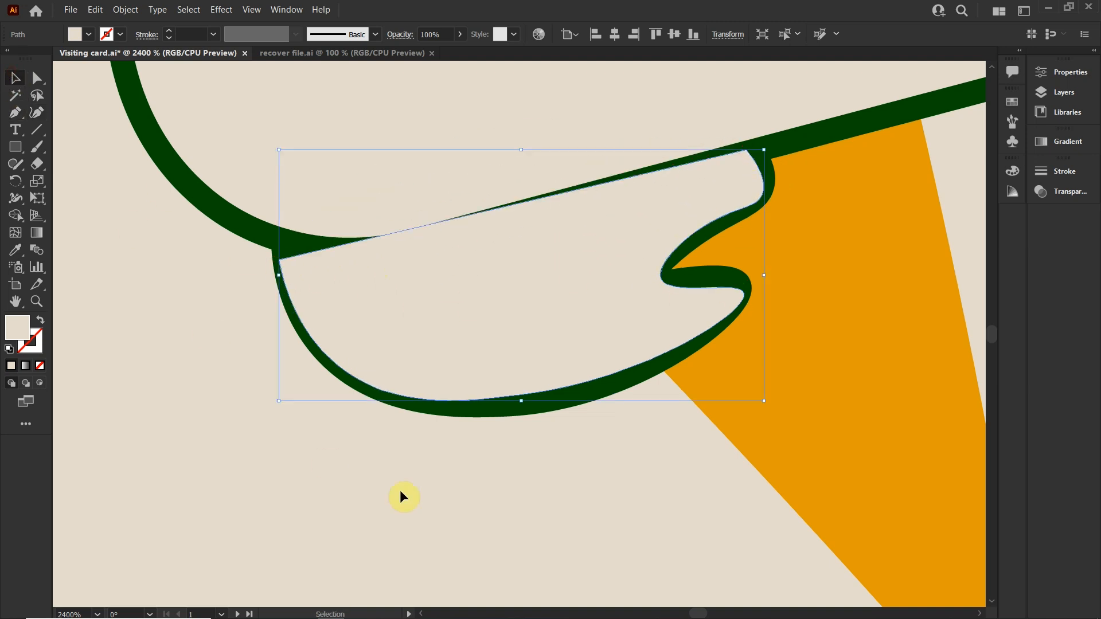
# Step: Bring the green finger outline to the front and arrange the beige finger fill behind the green outlines
pyautogui.click(400, 490)
pyautogui.click(521, 408)
pyautogui.hotkey('ctrl', 'shift', ']')
pyautogui.click(542, 453)
pyautogui.click(704, 181)
pyautogui.hotkey('ctrl', '[')
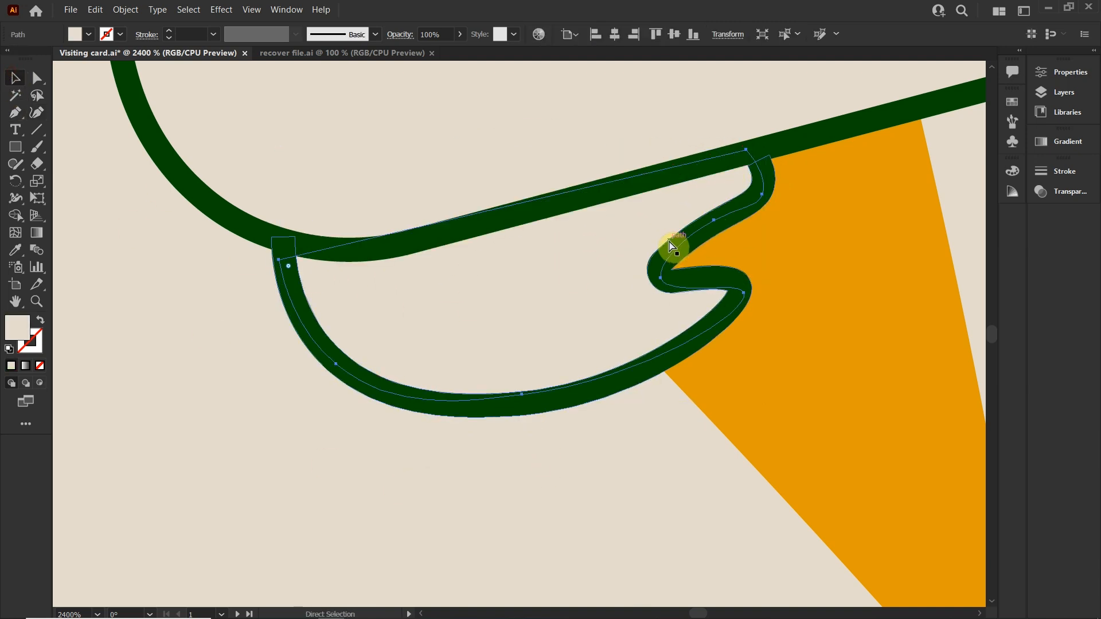
pyautogui.click(634, 453)
pyautogui.scroll(-3, 634, 452)
pyautogui.scroll(-3, 578, 452)
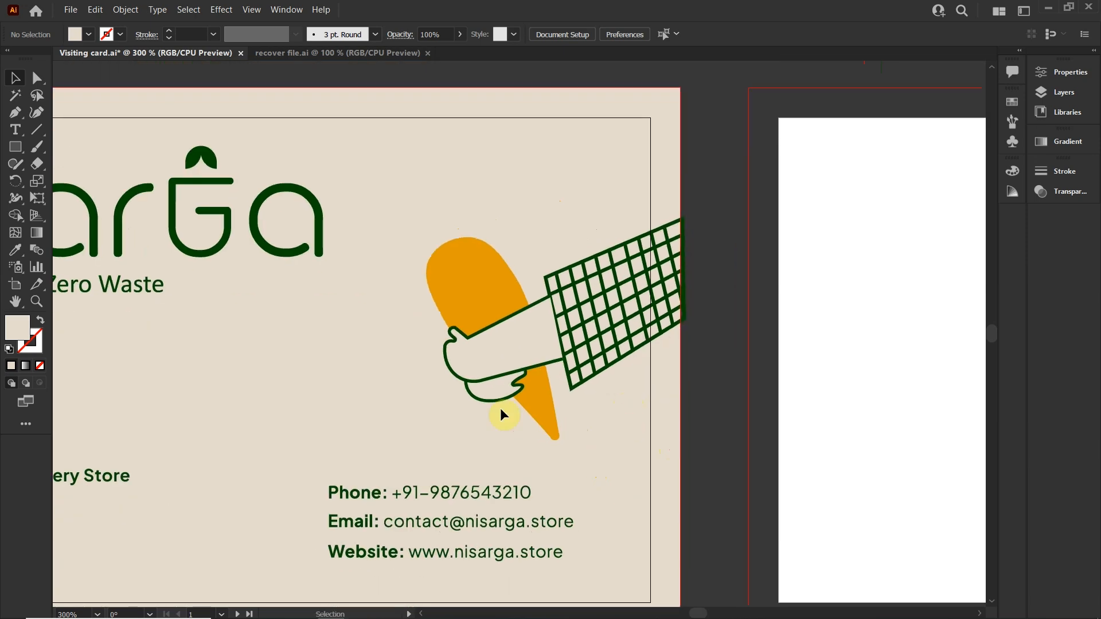
# Step: Add curved beige stripes near the carrot's top and tip, trimming their ends outside the carrot with the Shape Builder tool
pyautogui.scroll(1, 594, 316)
pyautogui.click(590, 326)
pyautogui.click(824, 478)
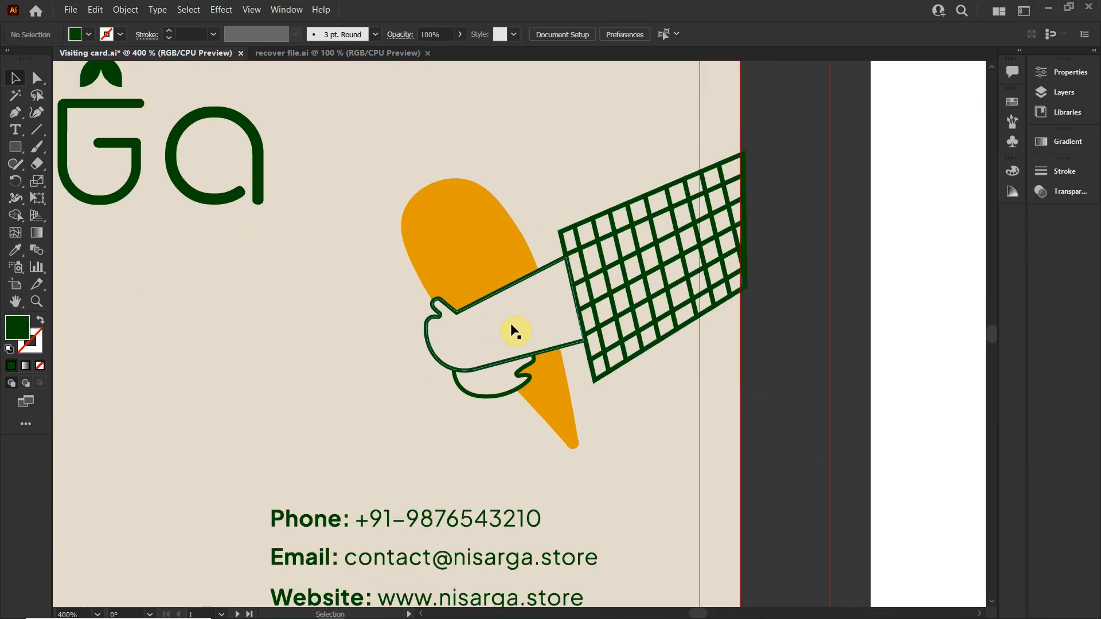
pyautogui.hscroll(-2, 515, 332)
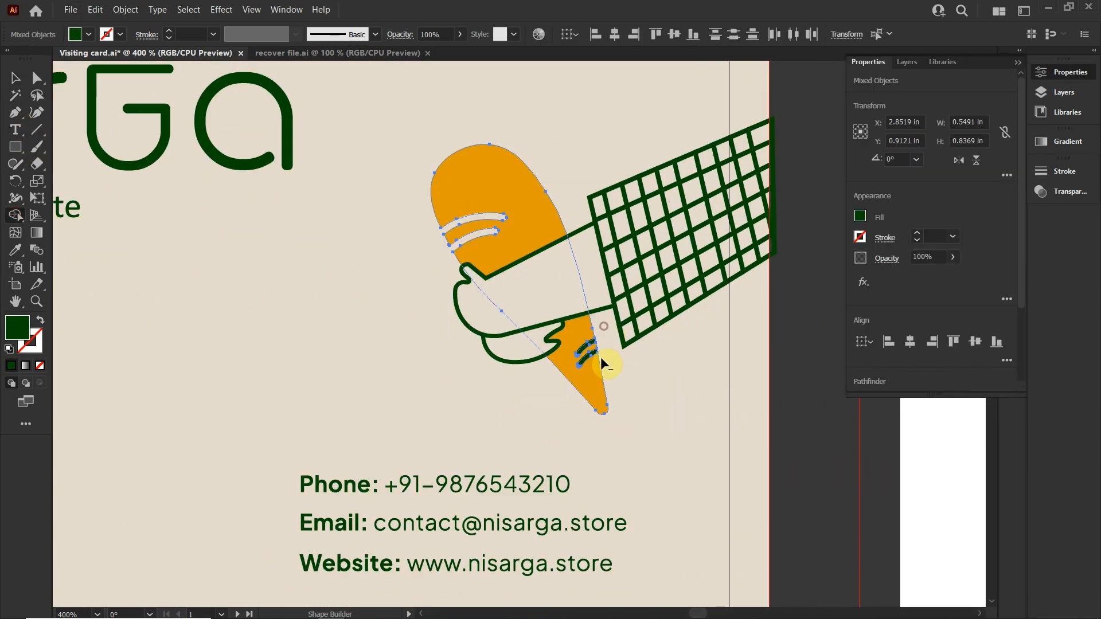
pyautogui.hotkey('ctrl', 'z')
pyautogui.hotkey('ctrl', 'z')
pyautogui.moveTo(602, 332); pyautogui.dragTo(605, 354)
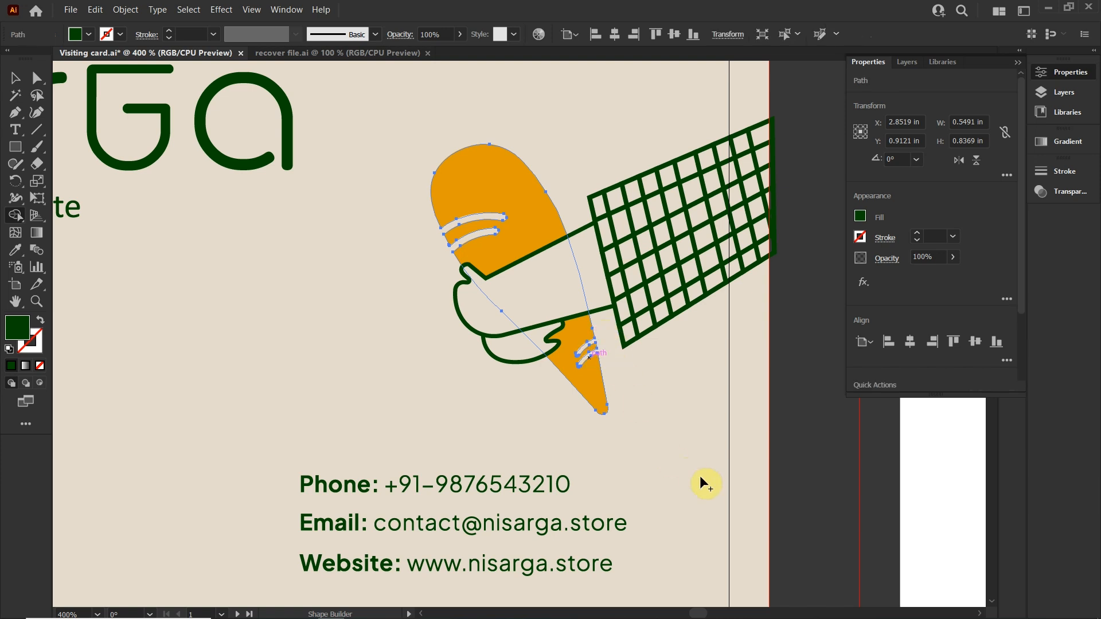
pyautogui.press('v')
pyautogui.click(697, 476)
pyautogui.moveTo(684, 296); pyautogui.dragTo(711, 322)
pyautogui.click(508, 252)
pyautogui.click(635, 126)
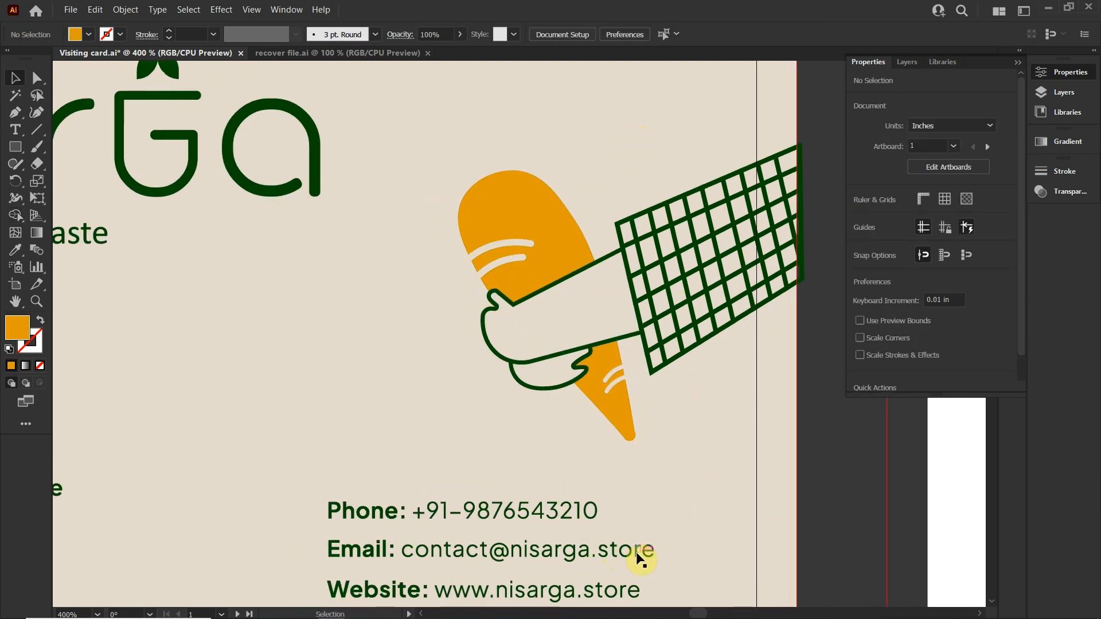
# Step: Draw a leaf about 0.28 × 0.27 in at the carrot's top with the Pencil tool and fill it with the carrot's orange
pyautogui.scroll(2, 547, 276)
pyautogui.moveTo(31, 168); pyautogui.dragTo(69, 181)
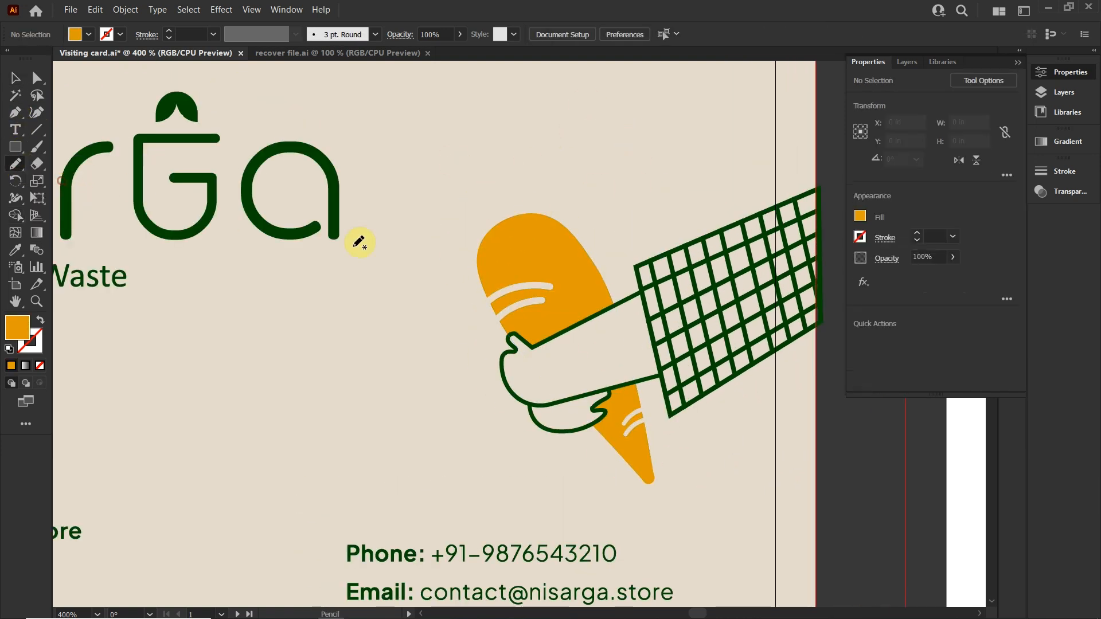
pyautogui.moveTo(479, 177)
pyautogui.mouseDown()
pyautogui.moveTo(496, 243)
pyautogui.moveTo(425, 205)
pyautogui.moveTo(487, 208)
pyautogui.moveTo(490, 198)
pyautogui.moveTo(497, 242)
pyautogui.mouseUp()
pyautogui.hotkey('ctrl', 'z')
pyautogui.hotkey('ctrl', 'z')
pyautogui.press('i')
pyautogui.click(558, 229)
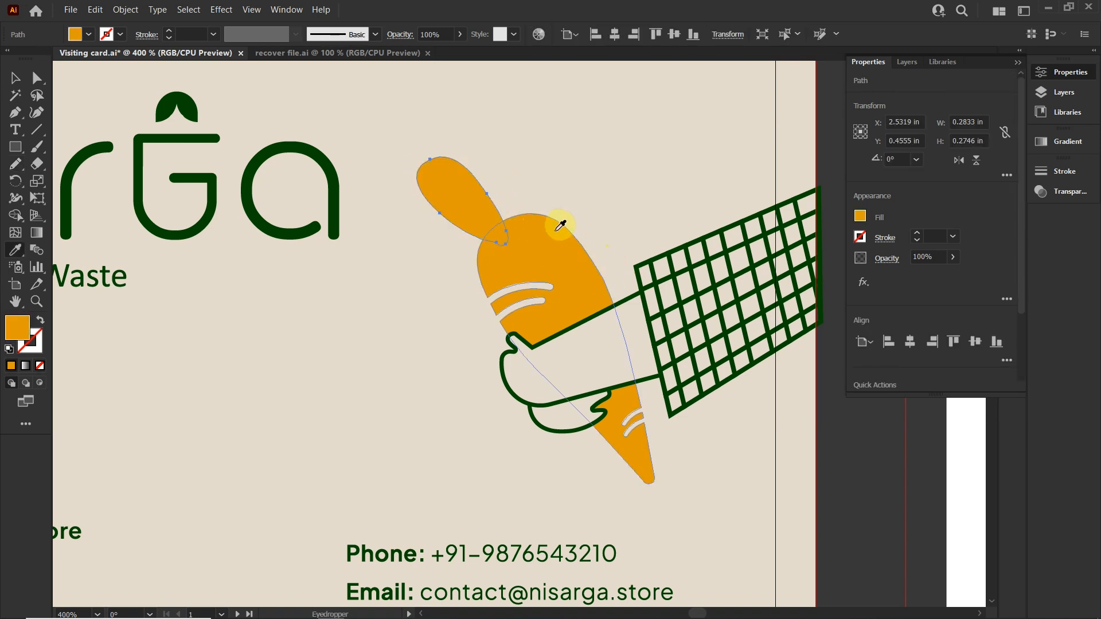
# Step: Expand the appearance of the tapered beige vein strokes in both carrot leaves into filled shapes
pyautogui.press('v')
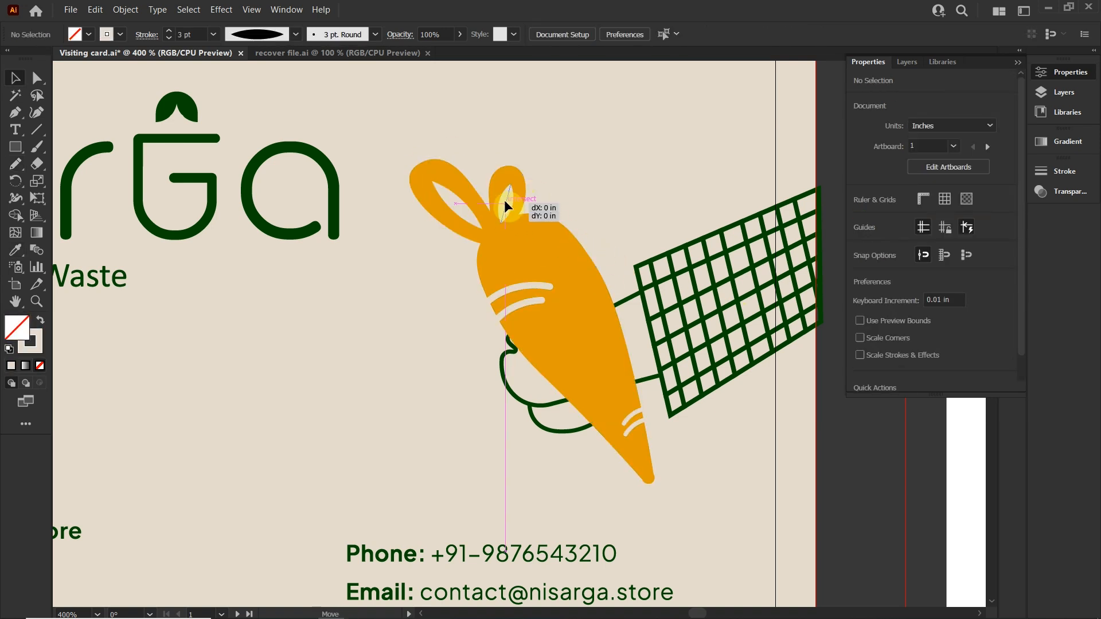
pyautogui.click(504, 201)
pyautogui.keyDown('shift'); pyautogui.click(461, 209); pyautogui.keyUp('shift')
pyautogui.click(125, 12)
pyautogui.click(160, 173)
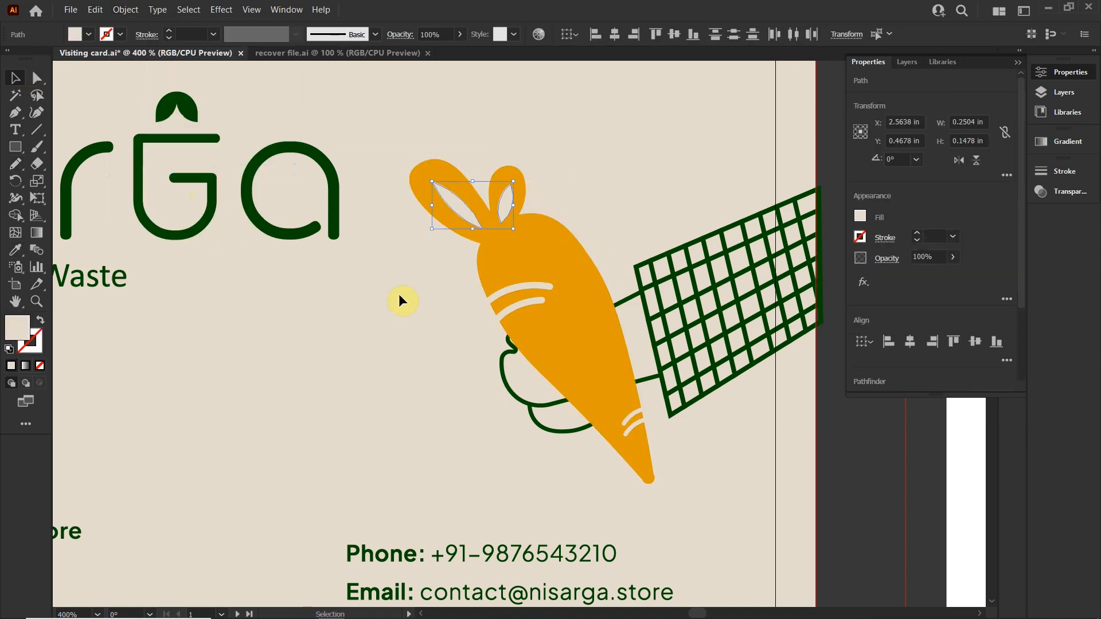
pyautogui.click(401, 296)
# Step: Adjust the size and tilt of the beige vein inside the smaller carrot leaf
pyautogui.click(498, 238)
pyautogui.click(607, 192)
pyautogui.click(506, 202)
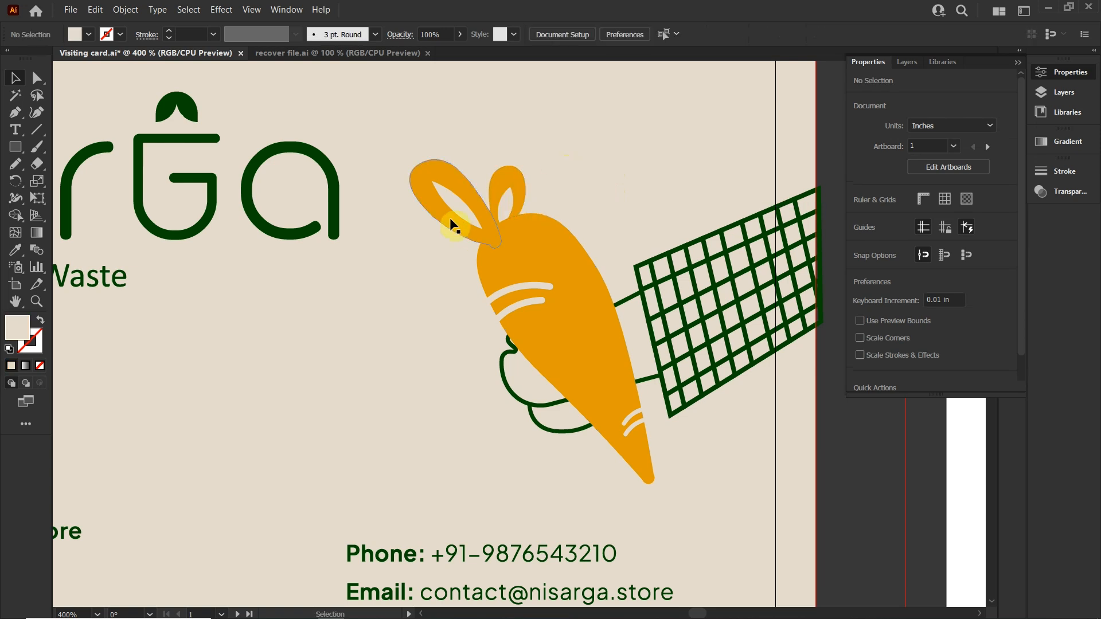
pyautogui.moveTo(514, 185); pyautogui.dragTo(510, 175)
pyautogui.click(541, 202)
pyautogui.click(506, 203)
pyautogui.click(552, 189)
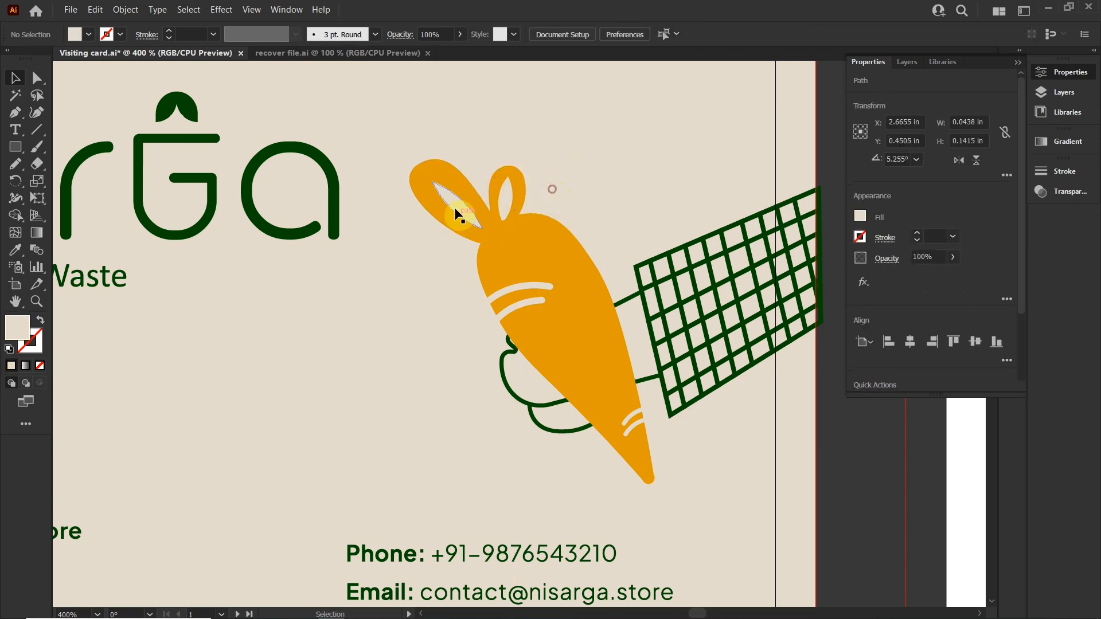
# Step: Add a darker orange (#d68a0f) shading strip about 0.12 × 0.09 in where the leaves meet the carrot and nudge it slightly upward
pyautogui.click(454, 209)
pyautogui.click(592, 201)
pyautogui.click(699, 199)
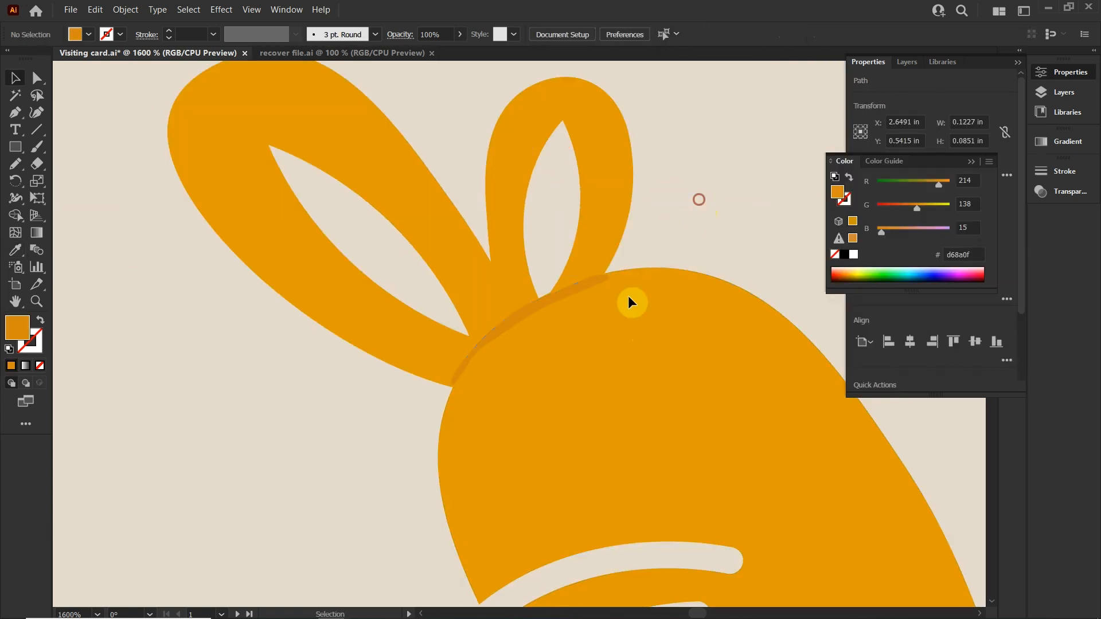
pyautogui.moveTo(539, 303); pyautogui.dragTo(537, 297)
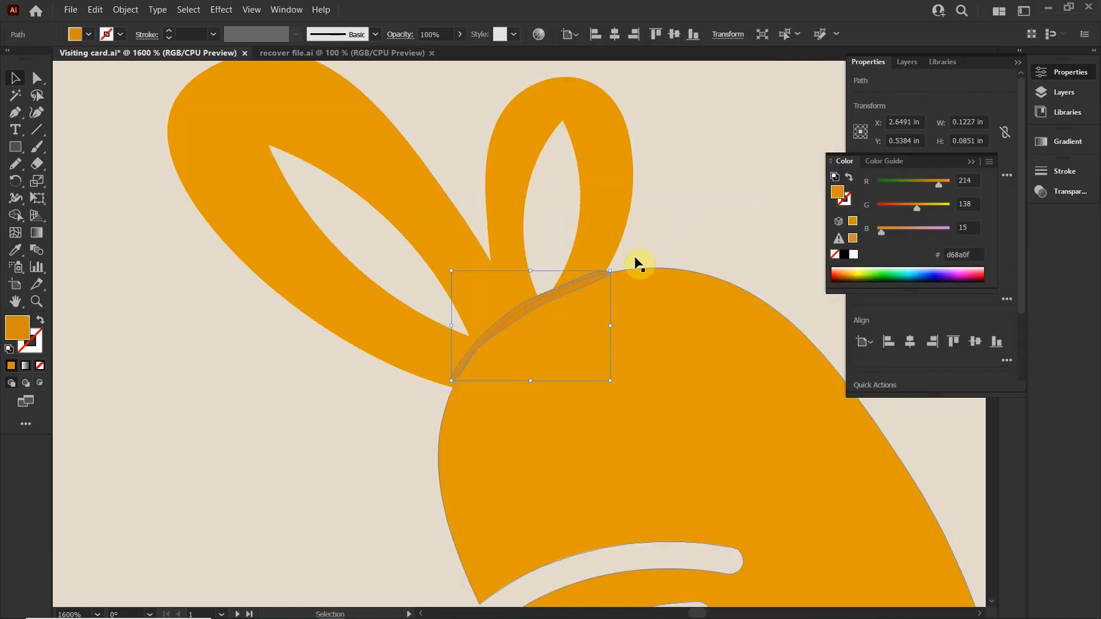
pyautogui.click(648, 246)
# Step: Bring the carrot body to the front so that it overlaps the lower edge of the shading strip
pyautogui.click(650, 347)
pyautogui.hotkey('ctrl', 'shift', ']')
pyautogui.click(416, 453)
# Step: Reshape the shading strip's outer edge with the Curvature tool and delete a surplus anchor point from it
pyautogui.click(483, 342)
pyautogui.hotkey('ctrl', '=')
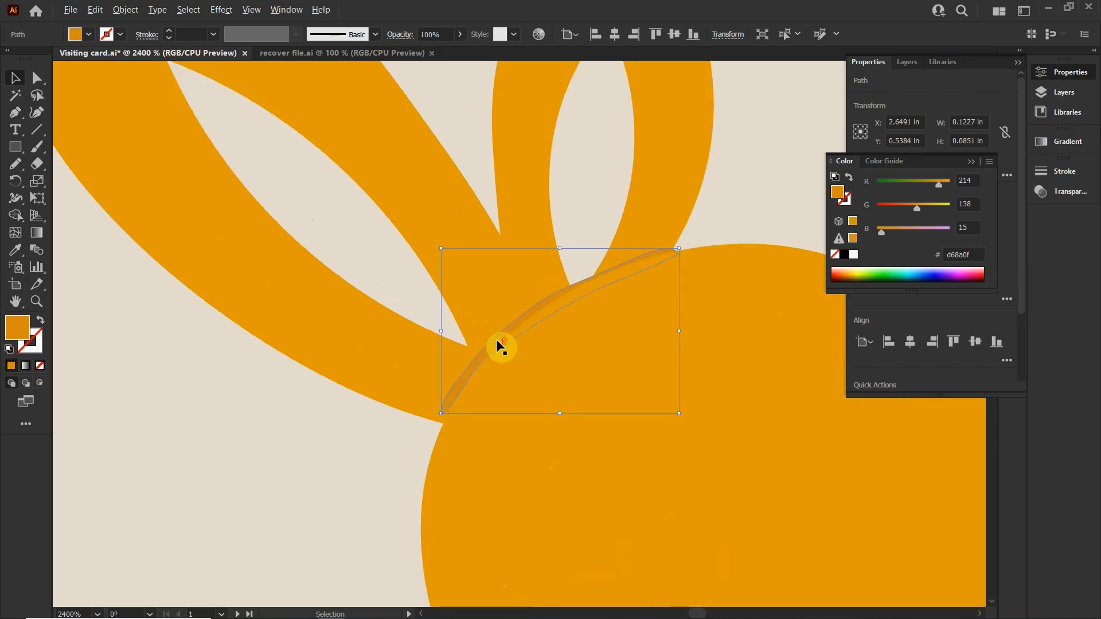
pyautogui.click(36, 113)
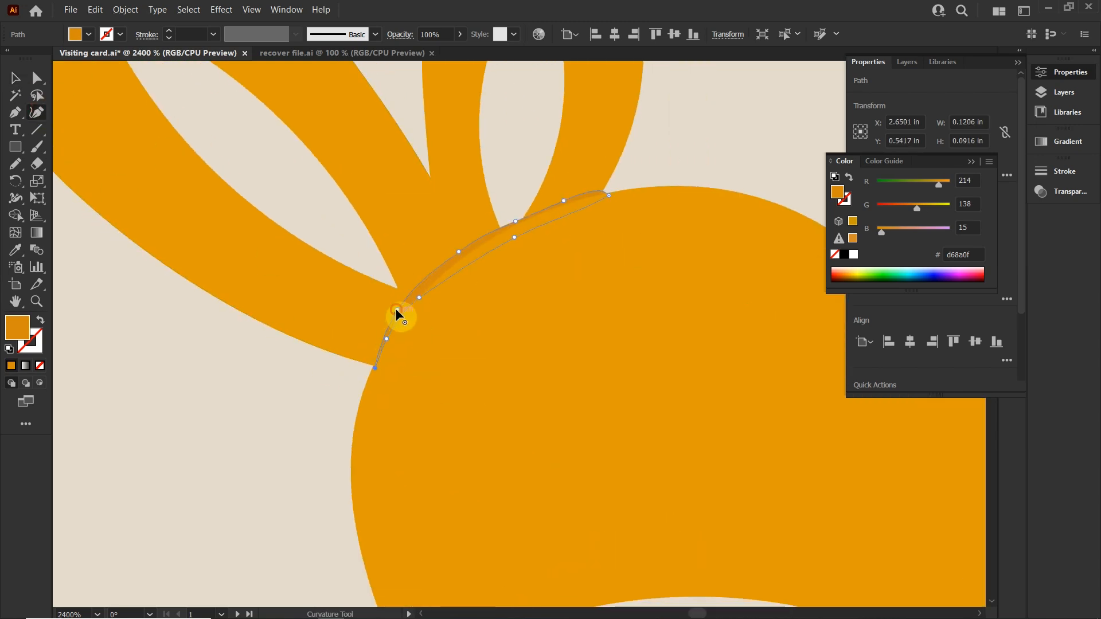
pyautogui.moveTo(397, 311); pyautogui.dragTo(377, 333)
pyautogui.moveTo(458, 252); pyautogui.dragTo(450, 251)
pyautogui.press('-')
pyautogui.click(516, 222)
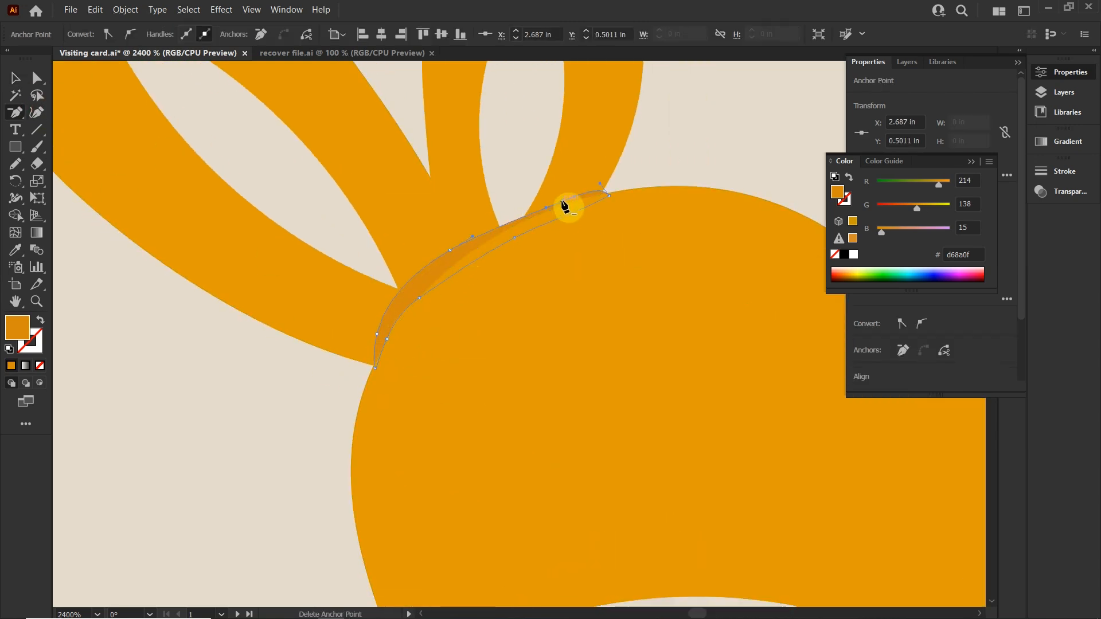
pyautogui.hotkey('shift', '`')
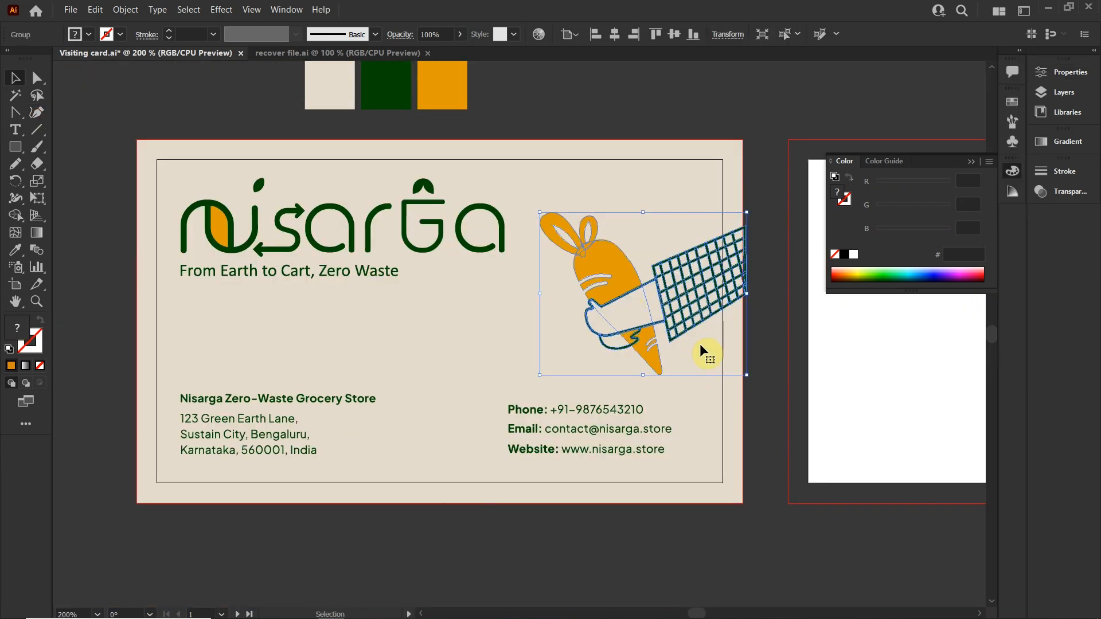
# Step: Enlarge the hand-holding-carrot illustration group and position it with the sleeve reaching the front card's right bleed edge
pyautogui.moveTo(745, 378)
pyautogui.mouseDown()
pyautogui.moveTo(766, 394)
pyautogui.moveTo(755, 389)
pyautogui.mouseUp()
pyautogui.moveTo(675, 304); pyautogui.dragTo(704, 294)
pyautogui.click(734, 392)
# Step: Enlarge the Nisarga logo with its tagline and shift it so its last letter runs behind the carrot
pyautogui.click(508, 229)
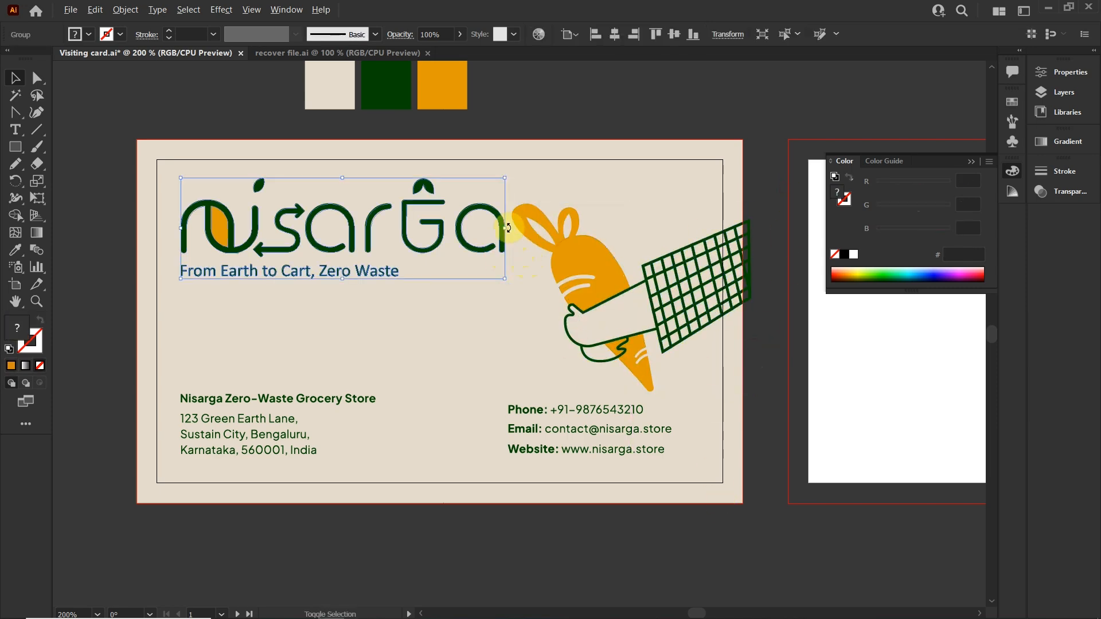
pyautogui.moveTo(506, 230); pyautogui.dragTo(597, 178)
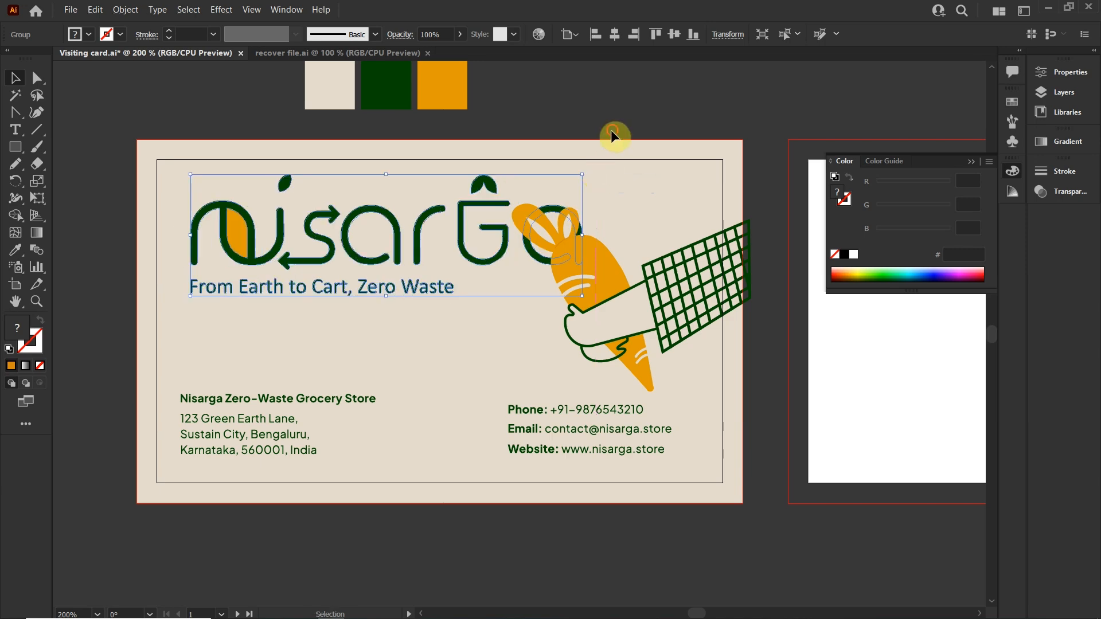
pyautogui.click(613, 137)
pyautogui.moveTo(502, 253); pyautogui.dragTo(494, 242)
pyautogui.moveTo(557, 204); pyautogui.dragTo(557, 203)
pyautogui.moveTo(572, 164); pyautogui.dragTo(554, 169)
pyautogui.click(599, 136)
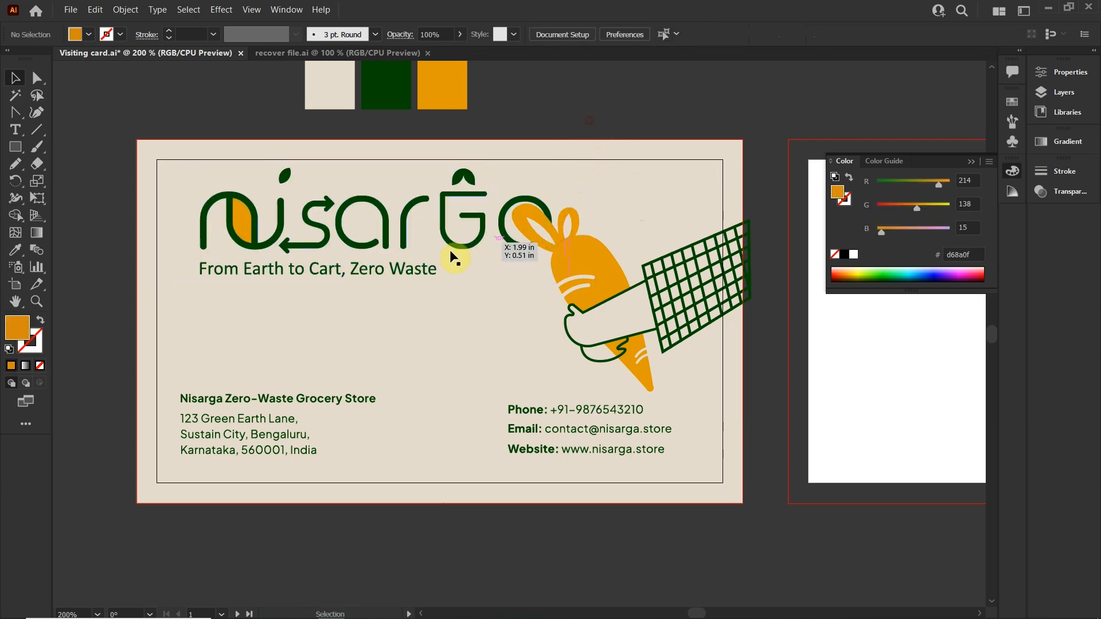
# Step: Fine-tune the logo's size and position so only the edge of its last letter sits behind the larger carrot leaf
pyautogui.moveTo(448, 225); pyautogui.dragTo(439, 220)
pyautogui.click(519, 471)
pyautogui.moveTo(503, 238); pyautogui.dragTo(507, 241)
pyautogui.moveTo(547, 167); pyautogui.dragTo(536, 171)
pyautogui.click(544, 174)
pyautogui.moveTo(492, 236); pyautogui.dragTo(486, 237)
pyautogui.moveTo(529, 169); pyautogui.dragTo(534, 166)
pyautogui.moveTo(495, 233); pyautogui.dragTo(506, 243)
pyautogui.click(736, 127)
pyautogui.click(624, 114)
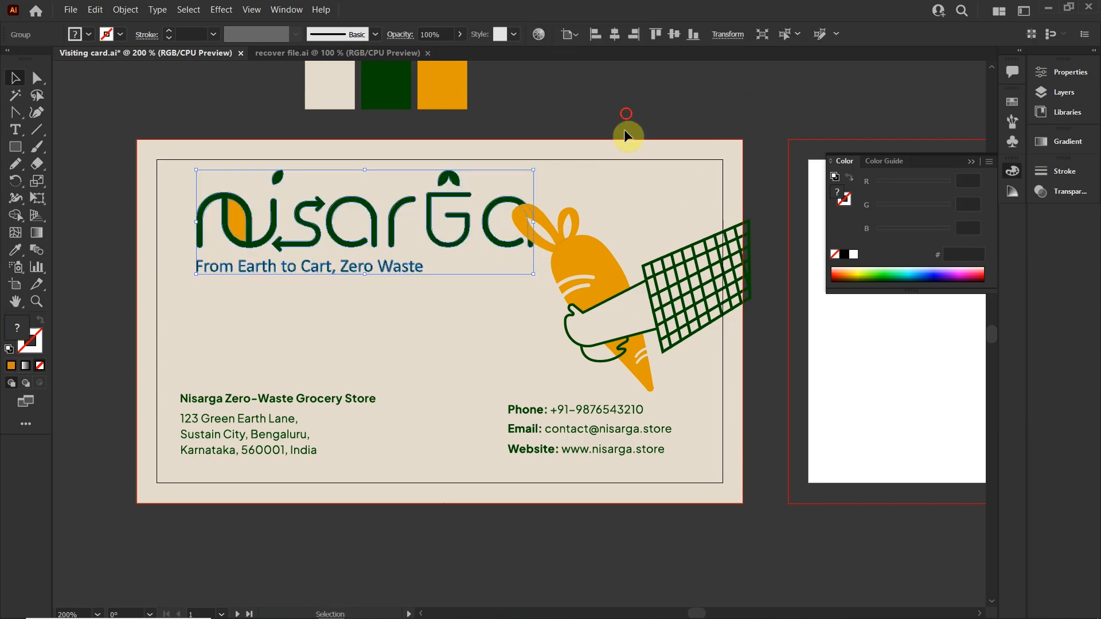
# Step: Move the store name and address block inward and left-align it with the Nisarga logo
pyautogui.click(322, 267)
pyautogui.keyDown('shift'); pyautogui.click(314, 400); pyautogui.keyUp('shift')
pyautogui.click(293, 449)
pyautogui.keyDown('shift'); pyautogui.click(292, 396); pyautogui.keyUp('shift')
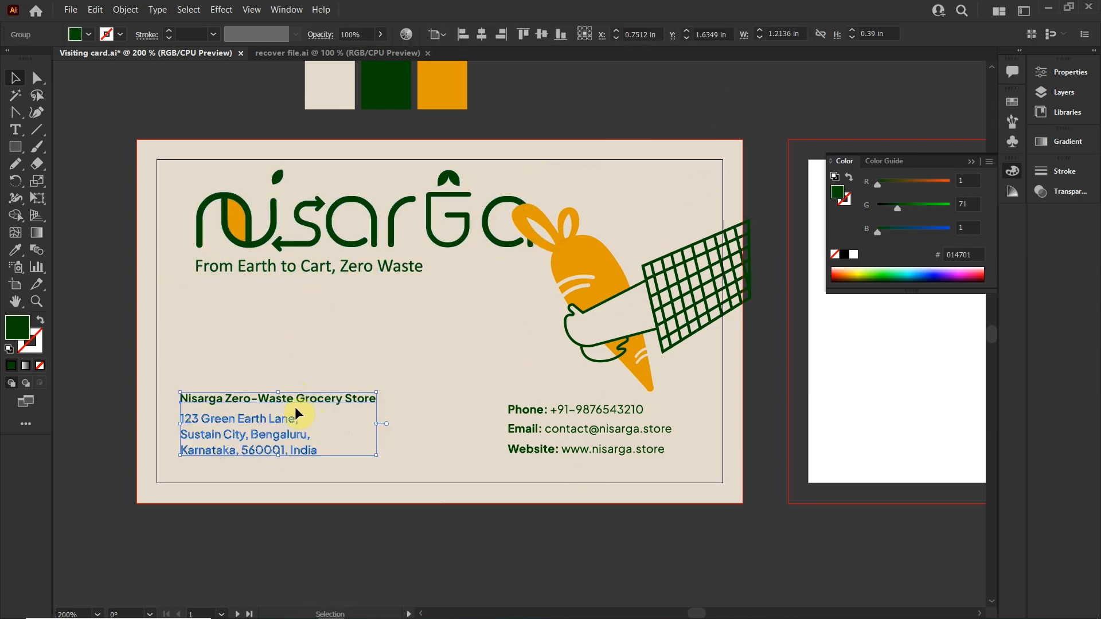
pyautogui.moveTo(294, 407); pyautogui.dragTo(314, 404)
pyautogui.keyDown('shift'); pyautogui.click(309, 267); pyautogui.keyUp('shift')
pyautogui.click(466, 38)
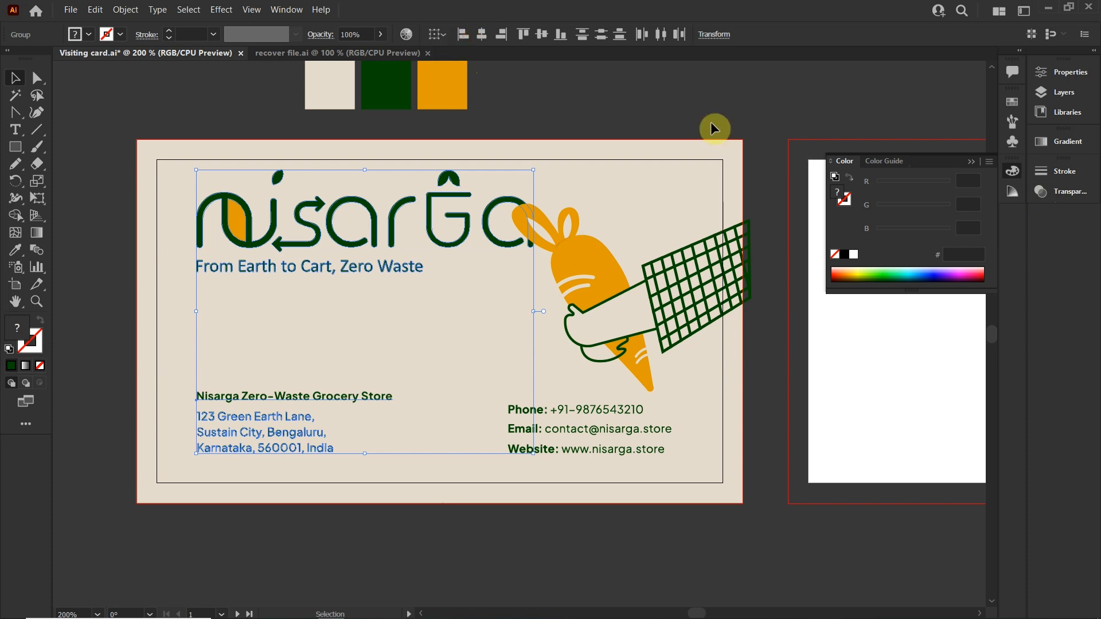
pyautogui.click(710, 121)
# Step: Bottom-align the phone, email and website block with the store address block, and shift the contact block slightly left
pyautogui.click(530, 437)
pyautogui.keyDown('shift'); pyautogui.click(305, 419); pyautogui.keyUp('shift')
pyautogui.keyDown('shift'); pyautogui.click(312, 398); pyautogui.keyUp('shift')
pyautogui.click(556, 39)
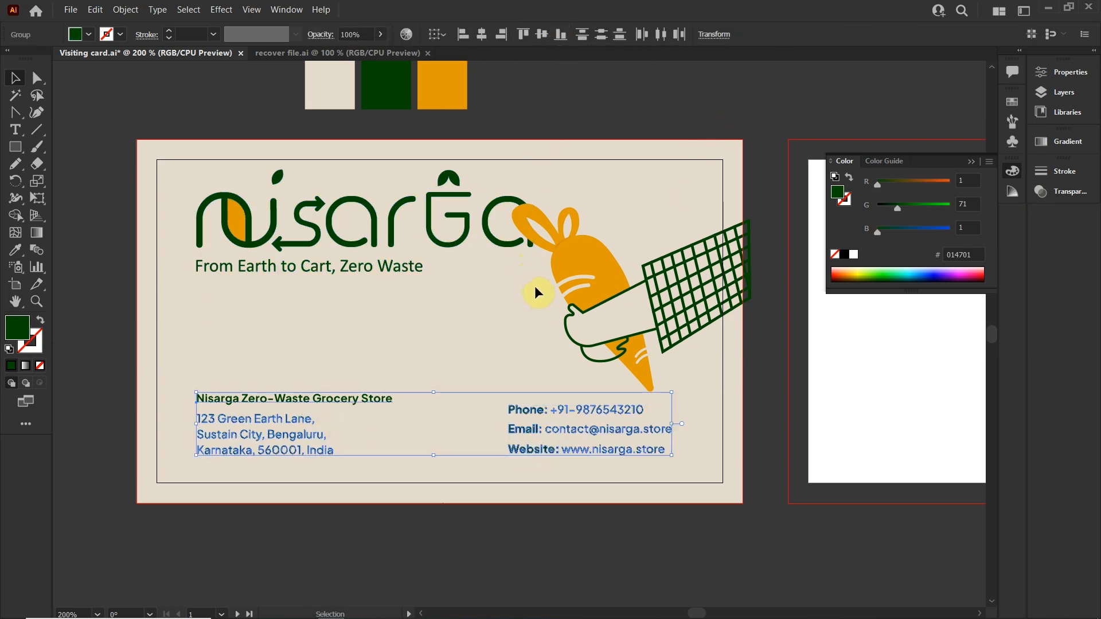
pyautogui.click(596, 119)
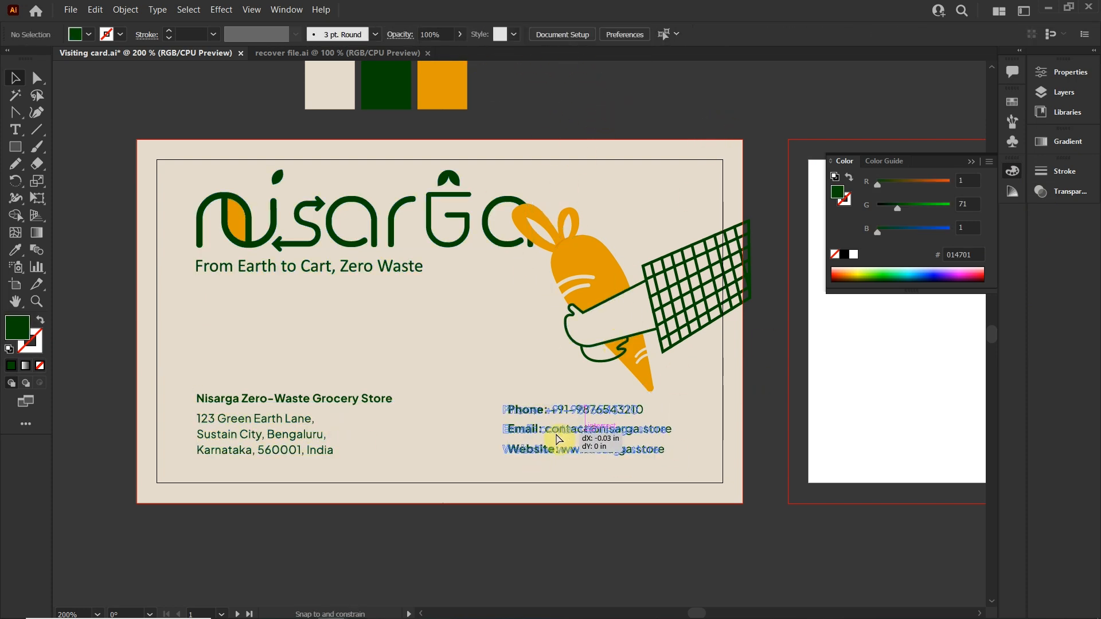
pyautogui.moveTo(717, 330); pyautogui.dragTo(666, 321)
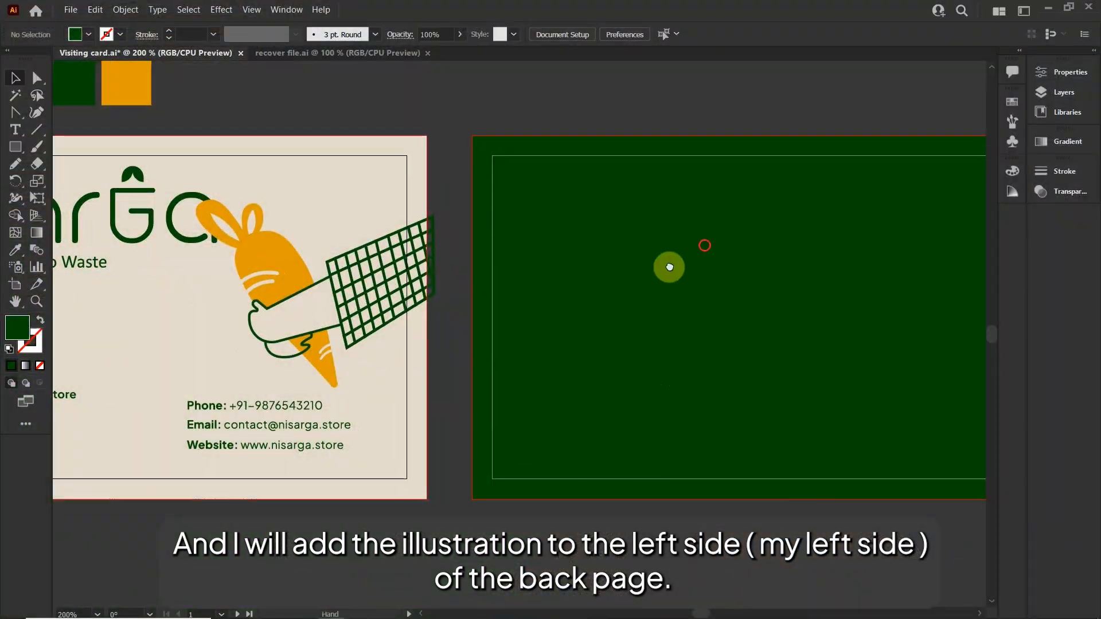
# Step: Copy the Nisarga logo with its tagline onto the green back side and color it beige
pyautogui.moveTo(669, 268); pyautogui.dragTo(620, 315)
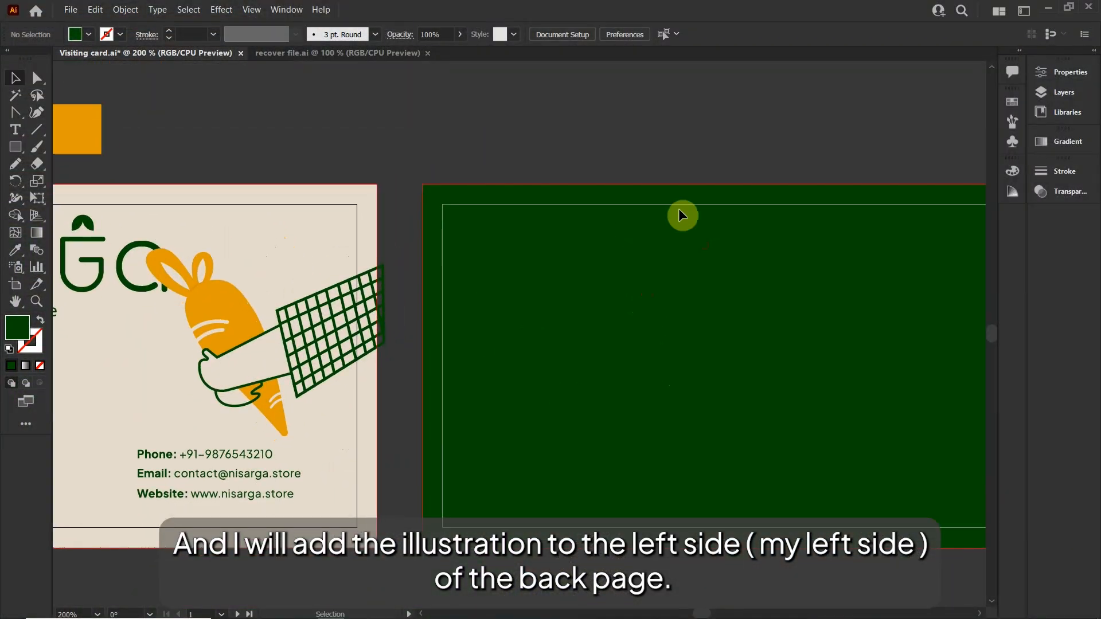
pyautogui.moveTo(475, 256); pyautogui.dragTo(580, 245)
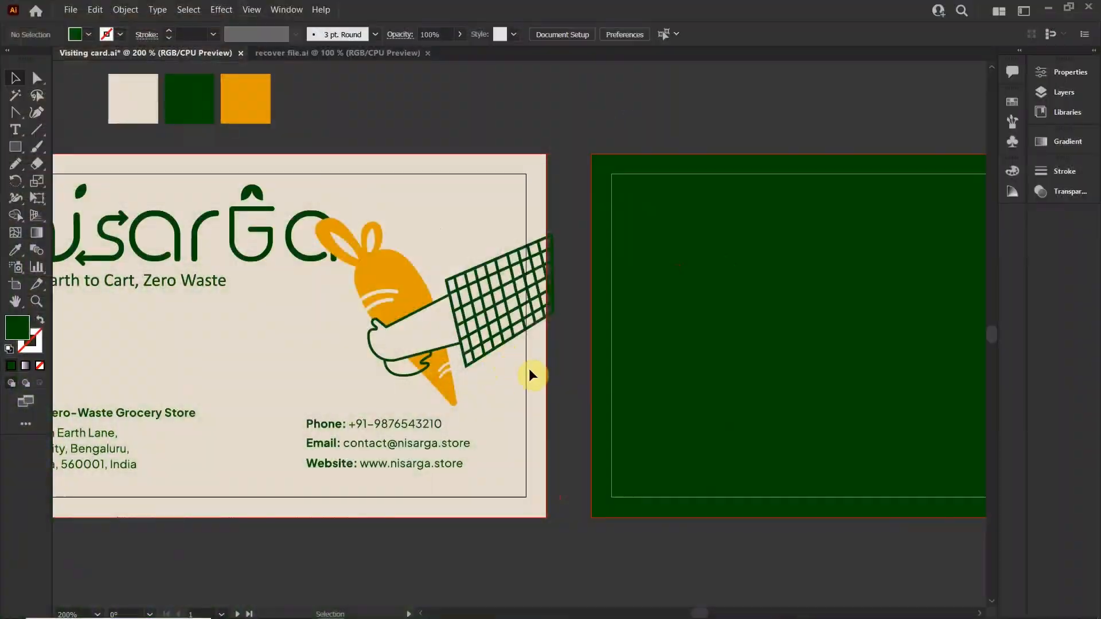
pyautogui.hscroll(1, 528, 376)
pyautogui.moveTo(260, 240); pyautogui.dragTo(887, 297)
pyautogui.moveTo(856, 393); pyautogui.dragTo(555, 436)
pyautogui.click(657, 320)
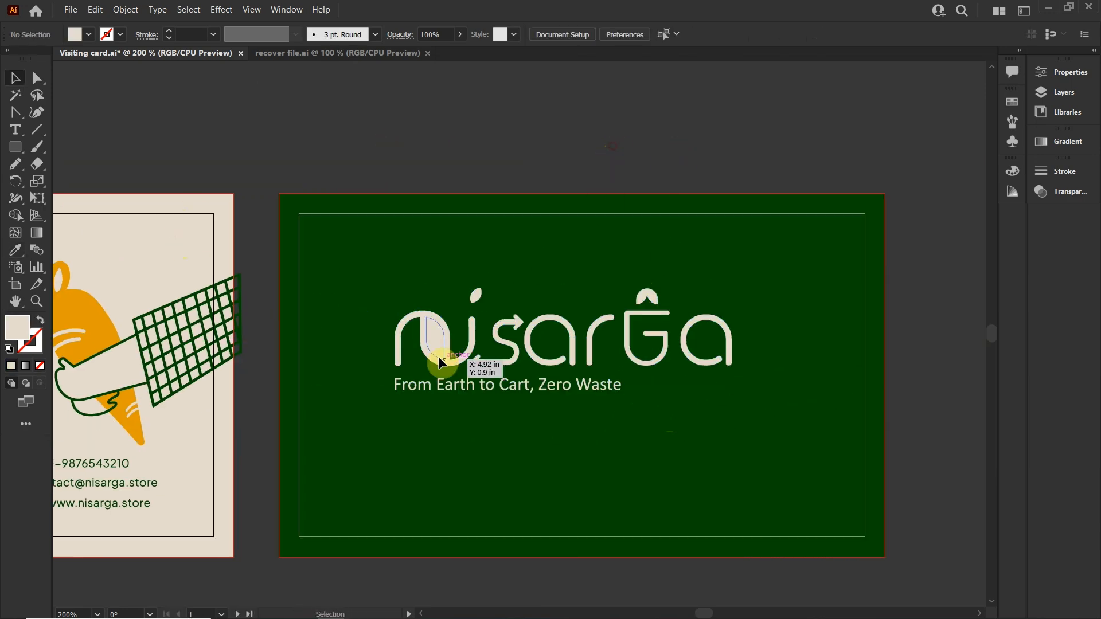
# Step: Fill the leaf shape inside the back logo's first letter with the orange sampled from the carrot
pyautogui.doubleClick(439, 332)
pyautogui.press('i')
pyautogui.click(86, 307)
pyautogui.press('v')
pyautogui.doubleClick(555, 148)
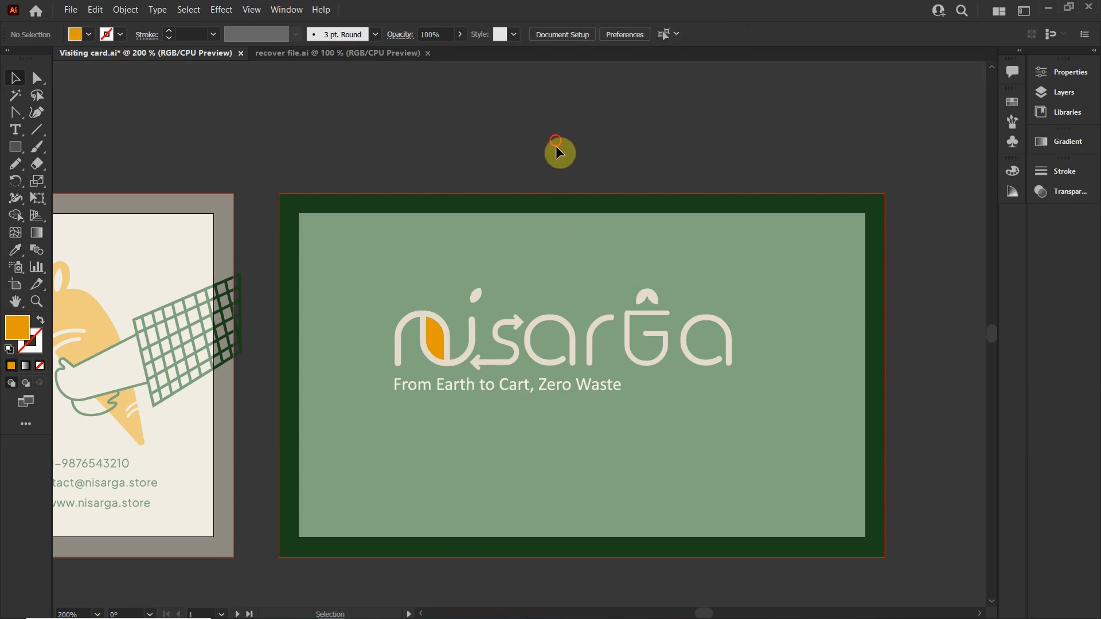
# Step: Right-align the tagline under the back logo and move the logo to the back side's upper-right area
pyautogui.doubleClick(536, 357)
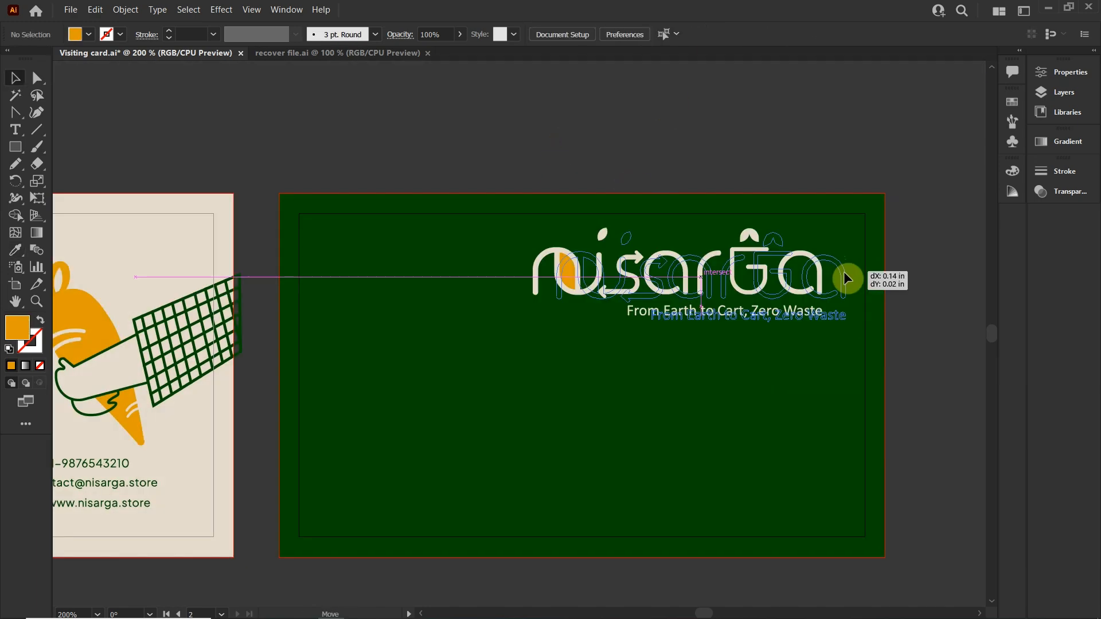
pyautogui.moveTo(845, 275); pyautogui.dragTo(836, 271)
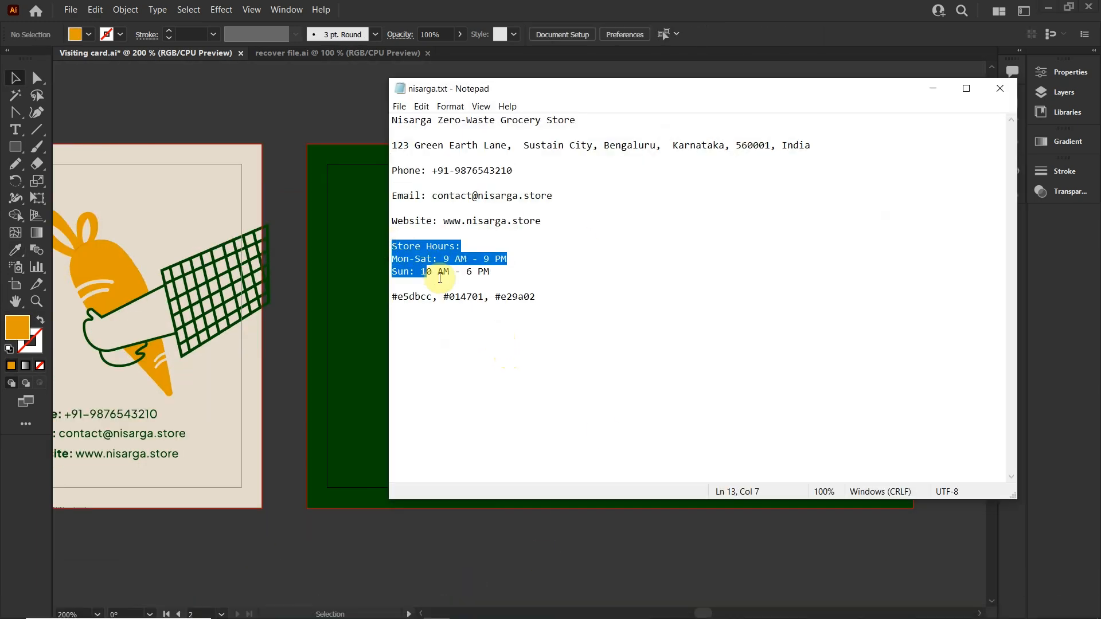
# Step: Copy the store hours from nisarga.txt in Notepad and paste them as text on the green back side in Illustrator
pyautogui.moveTo(440, 278); pyautogui.dragTo(527, 278)
pyautogui.hotkey('ctrl', 'c')
pyautogui.click(523, 276)
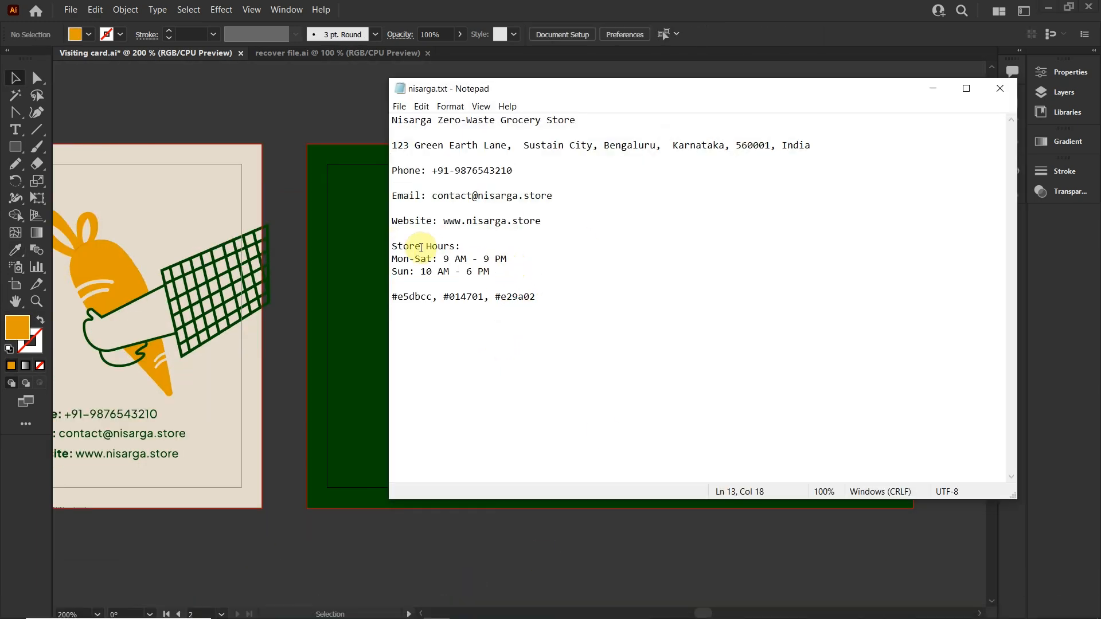
pyautogui.click(984, 75)
pyautogui.press('t')
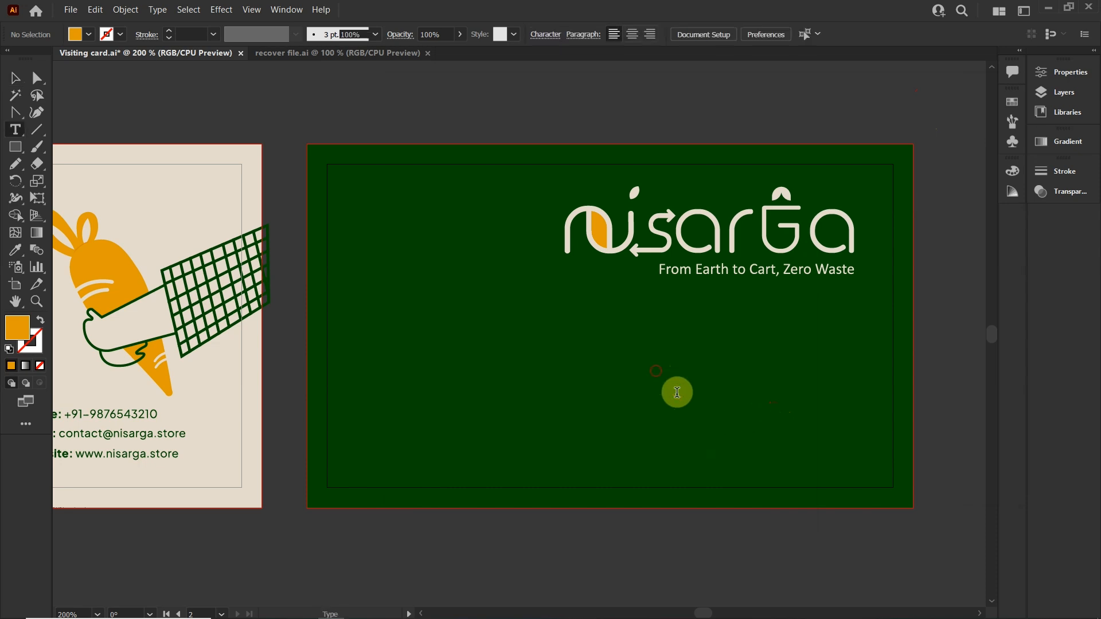
pyautogui.click(654, 371)
pyautogui.hotkey('ctrl', 'v')
pyautogui.click(16, 78)
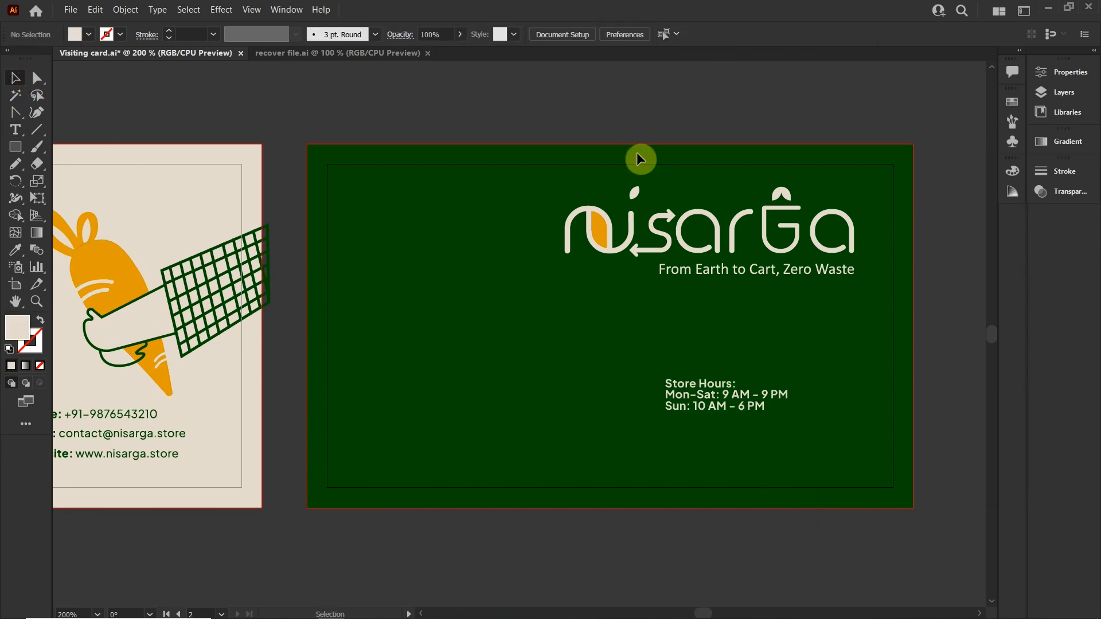
# Step: Format the store hours as right-aligned 5 pt text with 7 pt leading and a bold heading, placed near the back side's lower-right corner
pyautogui.click(674, 394)
pyautogui.click(831, 34)
pyautogui.moveTo(642, 406); pyautogui.dragTo(827, 455)
pyautogui.click(1067, 72)
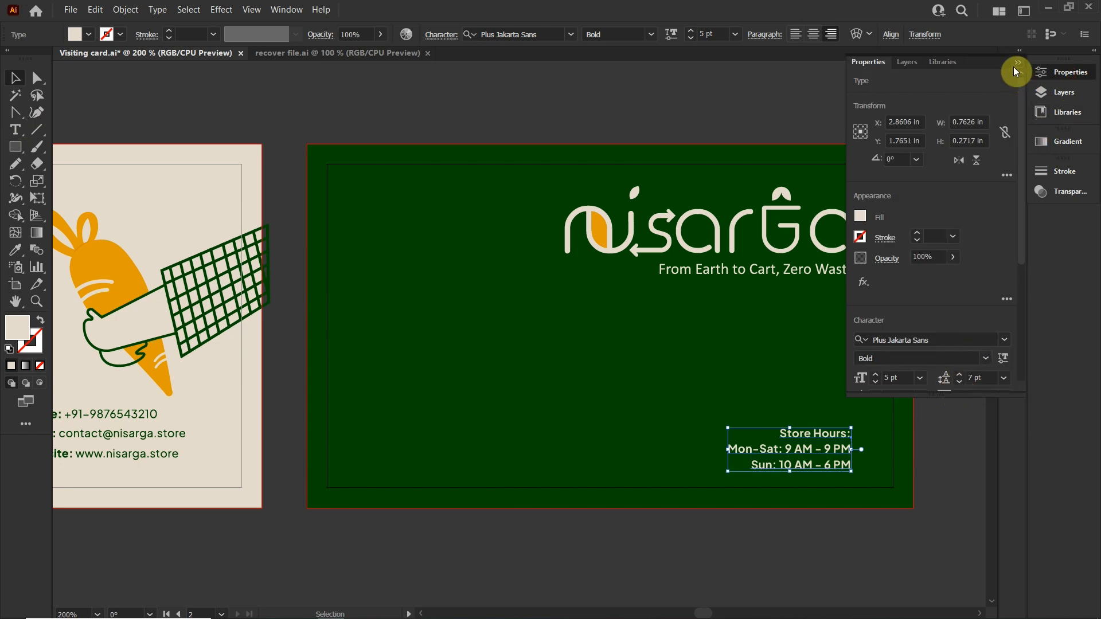
pyautogui.moveTo(815, 450); pyautogui.dragTo(828, 443)
# Step: Align the right edges of the store hours text and the back-side logo
pyautogui.keyDown('shift'); pyautogui.click(851, 272); pyautogui.keyUp('shift')
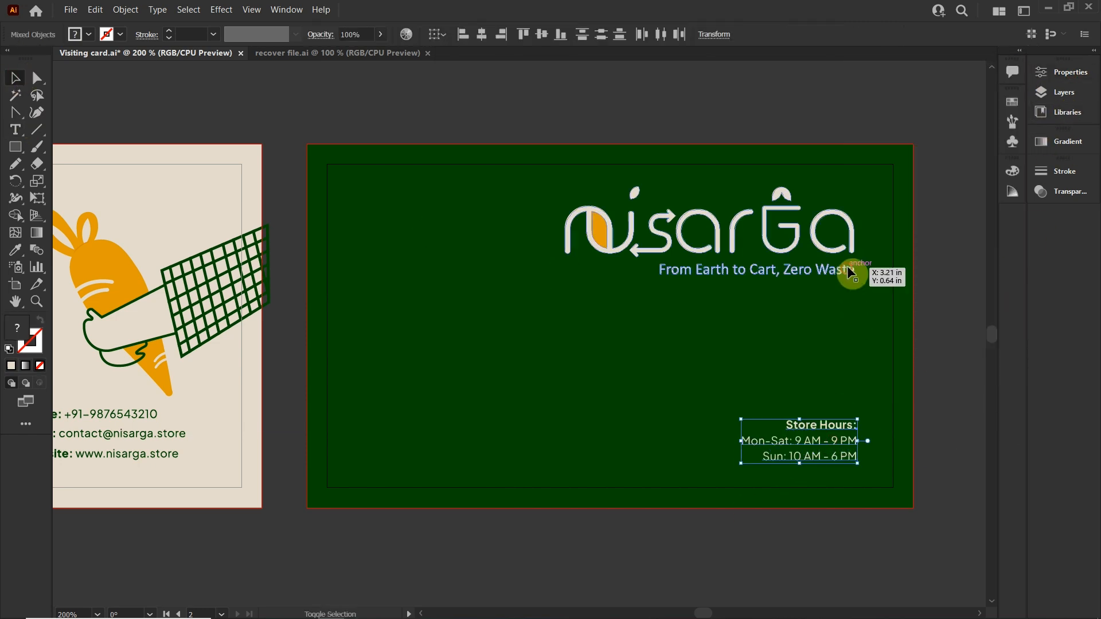
pyautogui.click(504, 37)
pyautogui.click(911, 526)
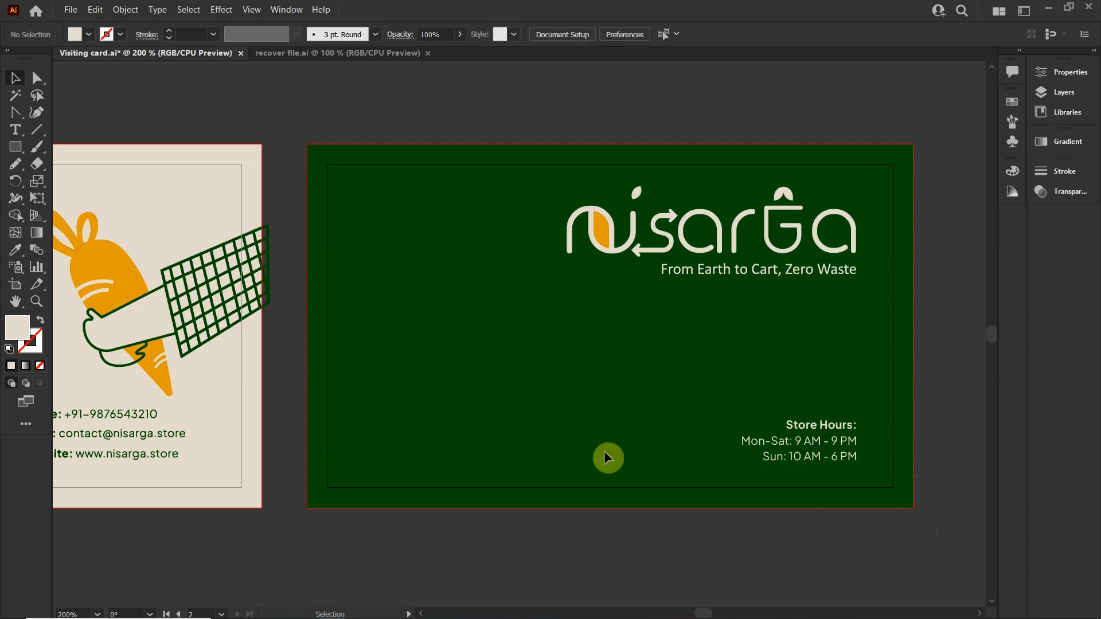
# Step: Add the farmer-with-spade illustration over the left part of the green back side
pyautogui.moveTo(434, 481); pyautogui.dragTo(489, 485)
pyautogui.moveTo(435, 403); pyautogui.dragTo(470, 406)
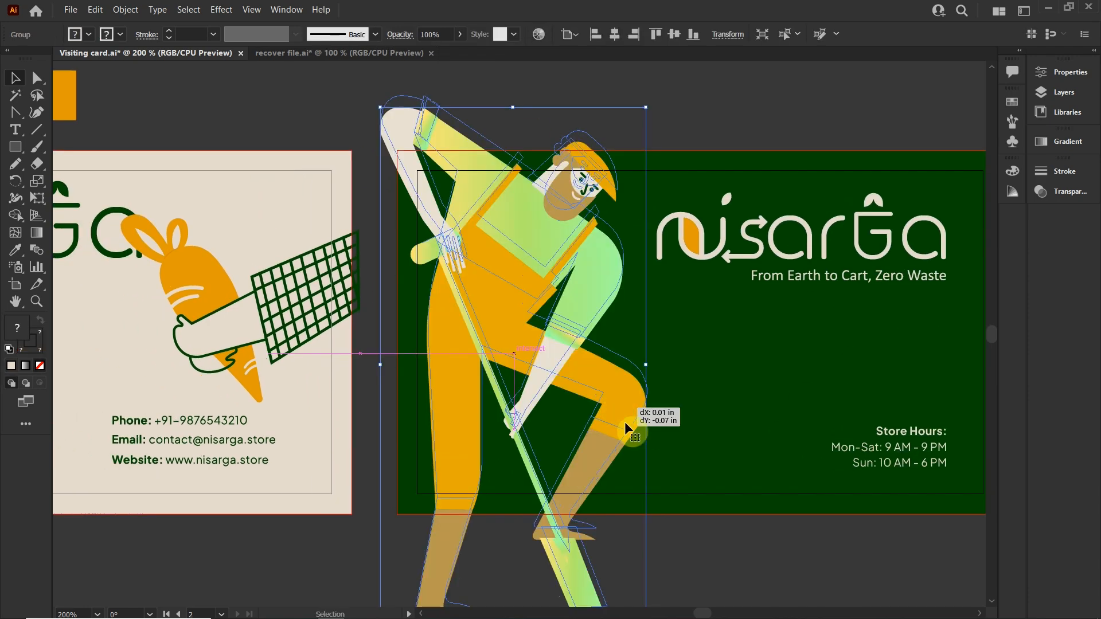
pyautogui.moveTo(629, 429); pyautogui.dragTo(630, 418)
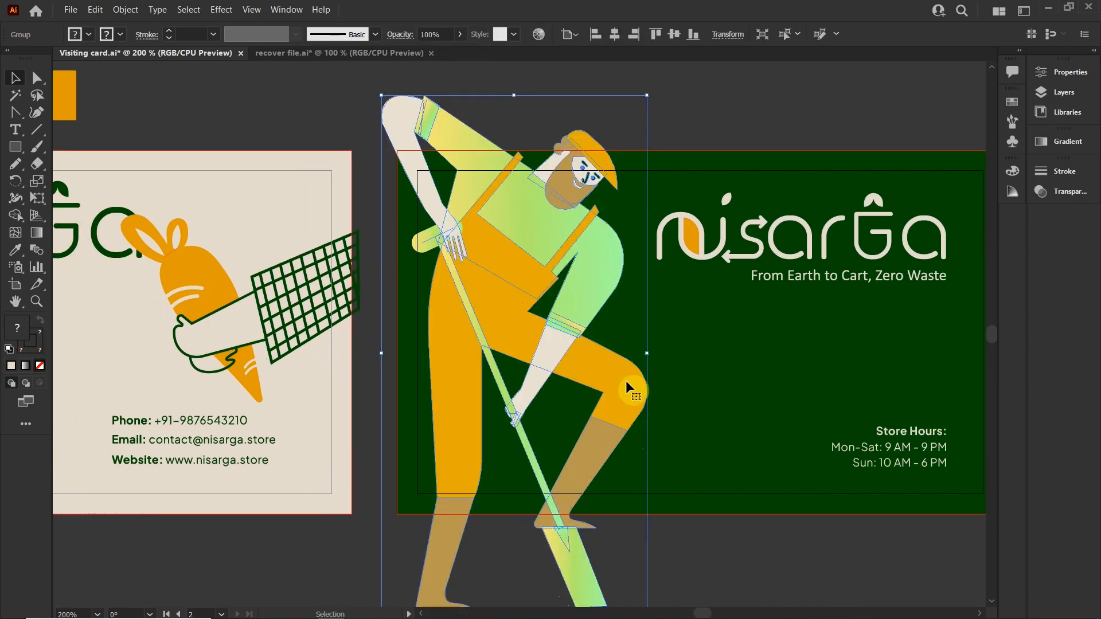
# Step: Scale the farmer illustration down to about the card's height and position it with the elbow extending past the left bleed edge
pyautogui.moveTo(647, 357); pyautogui.dragTo(553, 358)
pyautogui.moveTo(535, 287); pyautogui.dragTo(529, 282)
pyautogui.click(581, 557)
pyautogui.moveTo(530, 361); pyautogui.dragTo(518, 348)
pyautogui.click(594, 526)
pyautogui.click(557, 564)
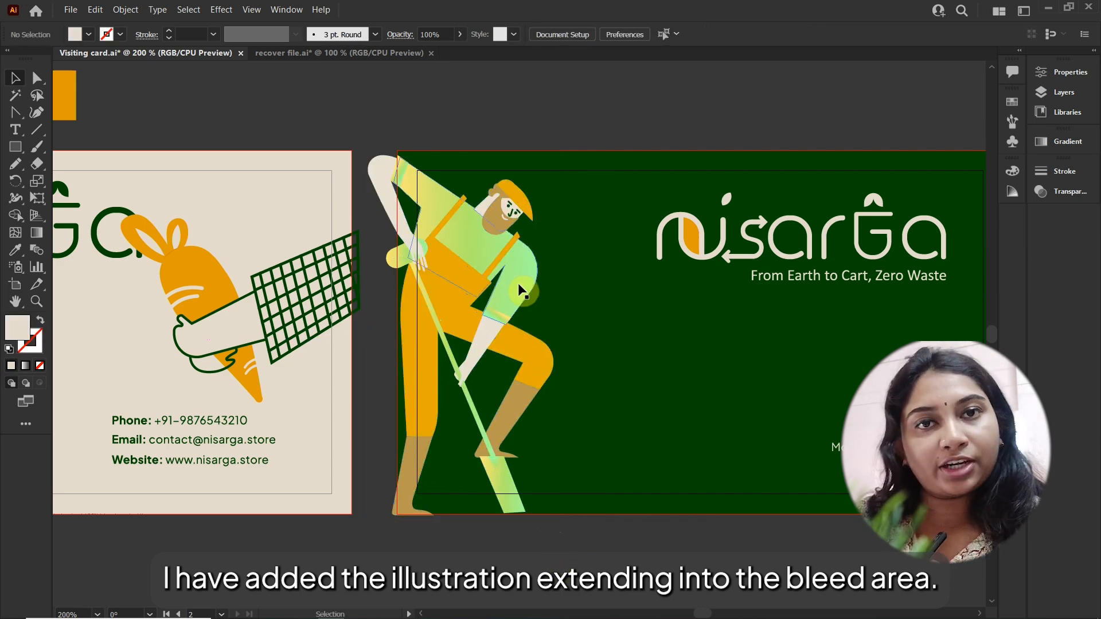
# Step: Slightly enlarge the farmer illustration and nudge it until its elbow and feet extend just beyond the back side's bleed edges
pyautogui.moveTo(523, 287); pyautogui.dragTo(525, 284)
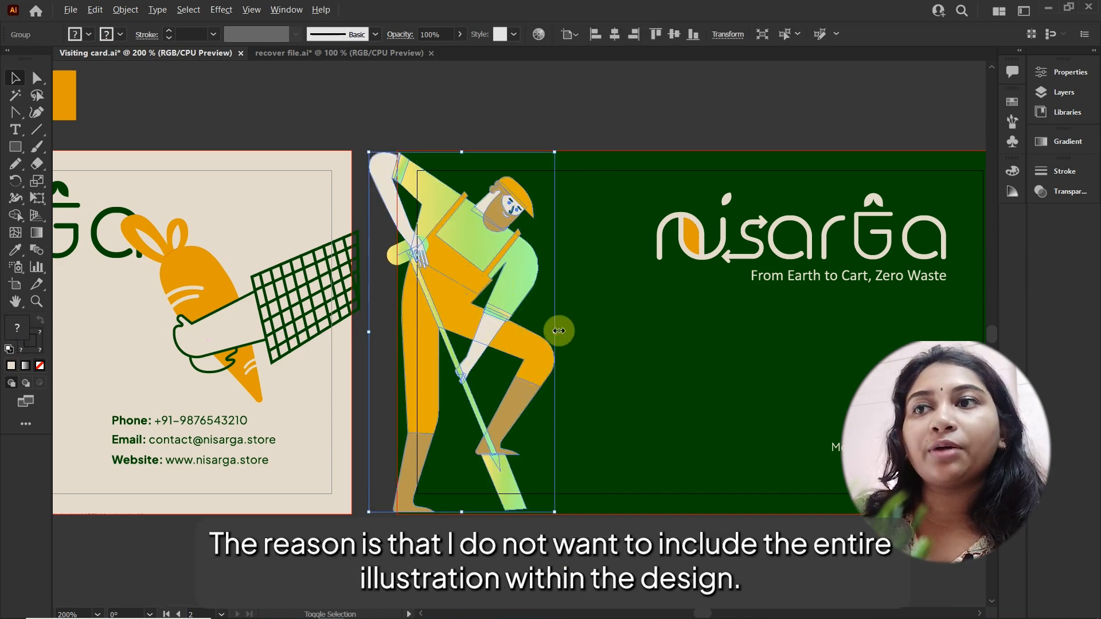
pyautogui.moveTo(558, 331); pyautogui.dragTo(562, 332)
pyautogui.click(574, 562)
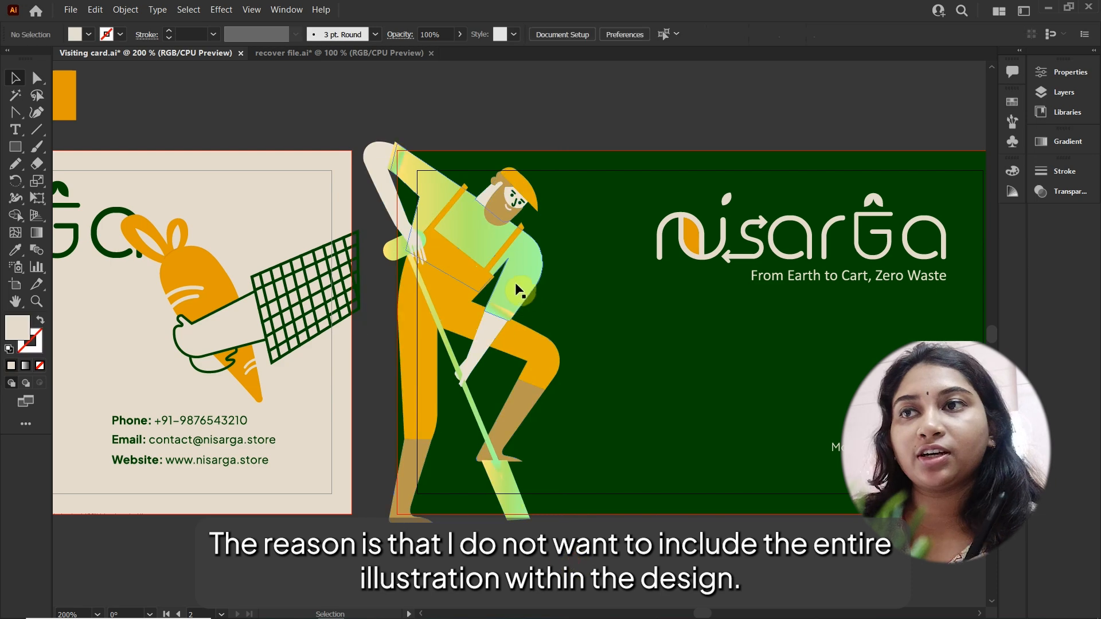
pyautogui.moveTo(517, 285); pyautogui.dragTo(522, 282)
pyautogui.click(585, 534)
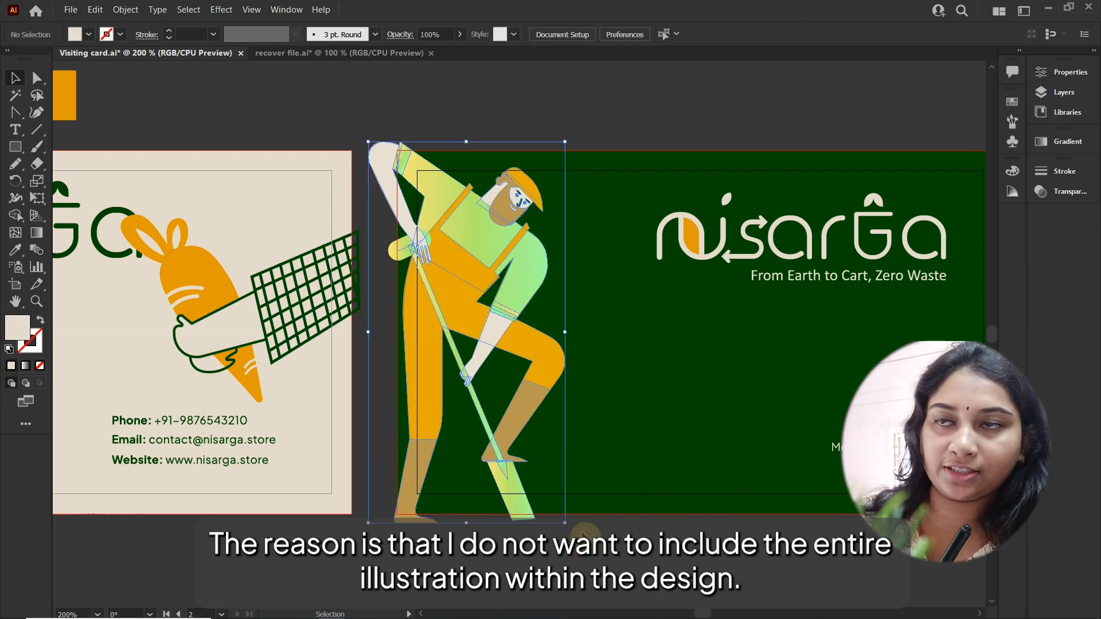
pyautogui.moveTo(537, 348); pyautogui.dragTo(550, 361)
pyautogui.click(597, 535)
pyautogui.click(588, 573)
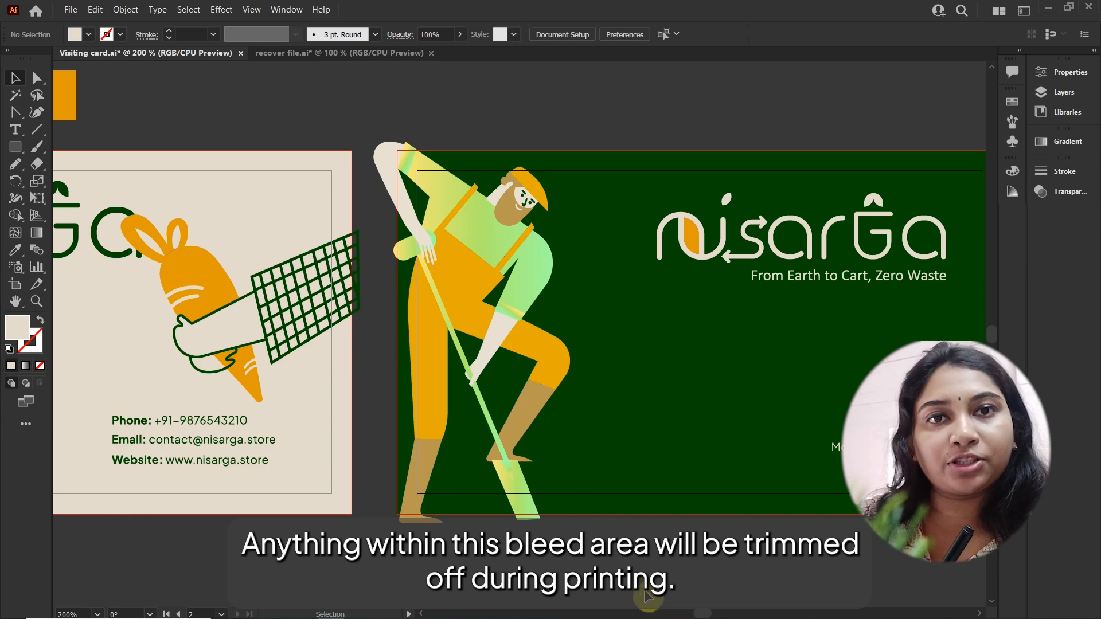
pyautogui.moveTo(547, 362); pyautogui.dragTo(548, 357)
pyautogui.click(584, 591)
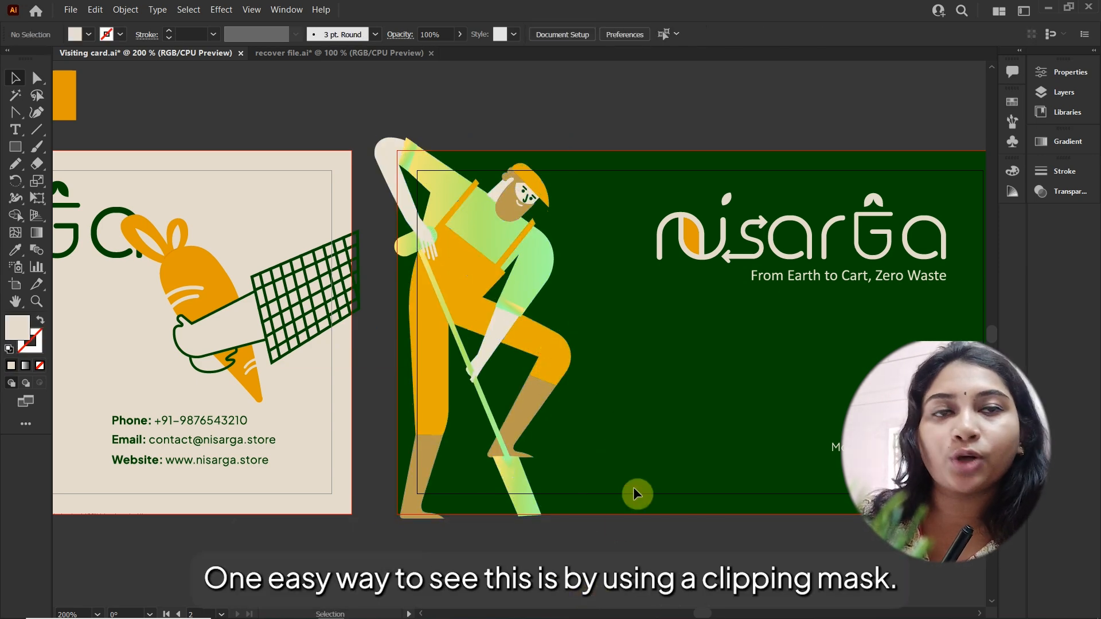
# Step: Nudge the farmer illustration slightly on the green back side and turn on Trim View to hide everything outside the artboards
pyautogui.moveTo(517, 254); pyautogui.dragTo(514, 240)
pyautogui.click(587, 548)
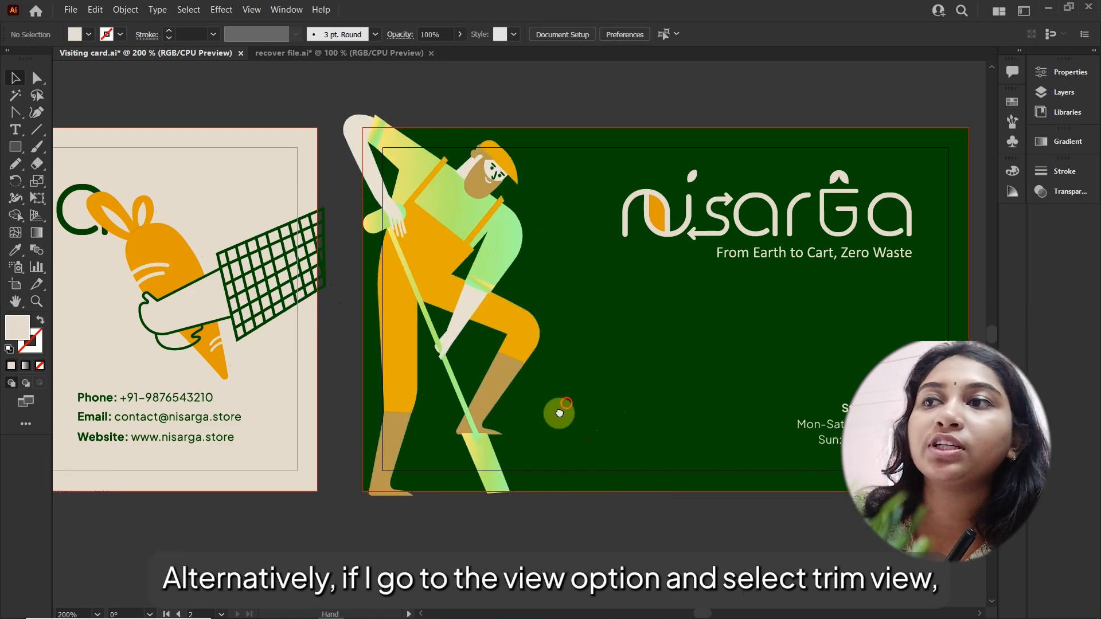
pyautogui.moveTo(560, 412); pyautogui.dragTo(550, 420)
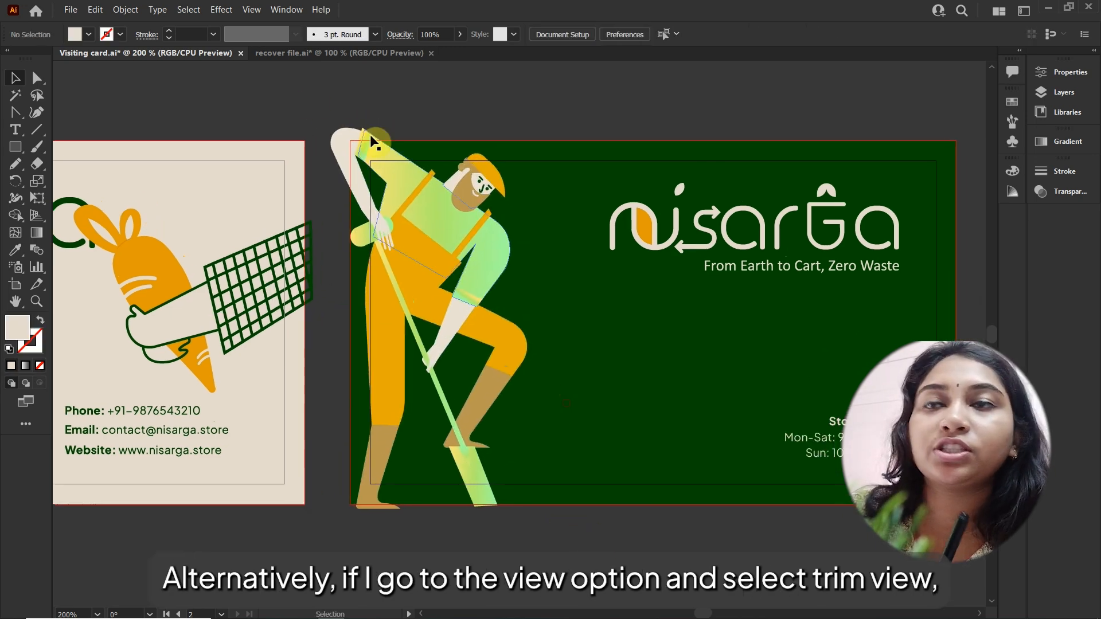
pyautogui.click(253, 10)
pyautogui.click(306, 73)
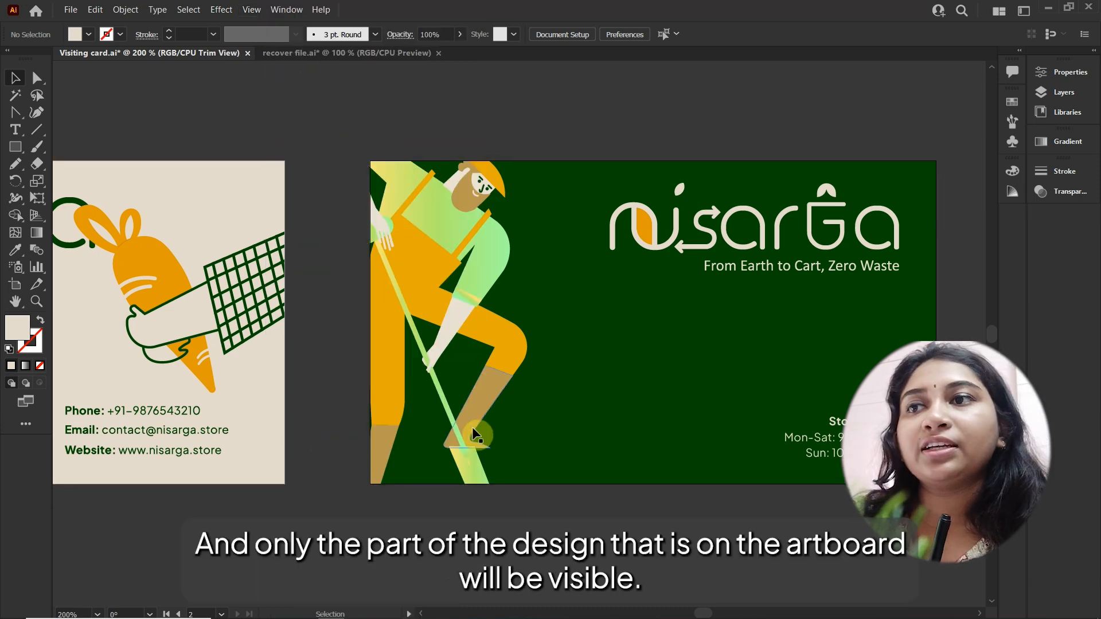
# Step: Scale the farmer illustration down to about 1.02 × 1.98 in and nudge it up and left so the elbow is trimmed at the card's edge
pyautogui.moveTo(484, 266)
pyautogui.mouseDown()
pyautogui.moveTo(494, 270)
pyautogui.moveTo(489, 247)
pyautogui.mouseUp()
pyautogui.moveTo(534, 130); pyautogui.dragTo(521, 152)
pyautogui.moveTo(460, 280); pyautogui.dragTo(474, 249)
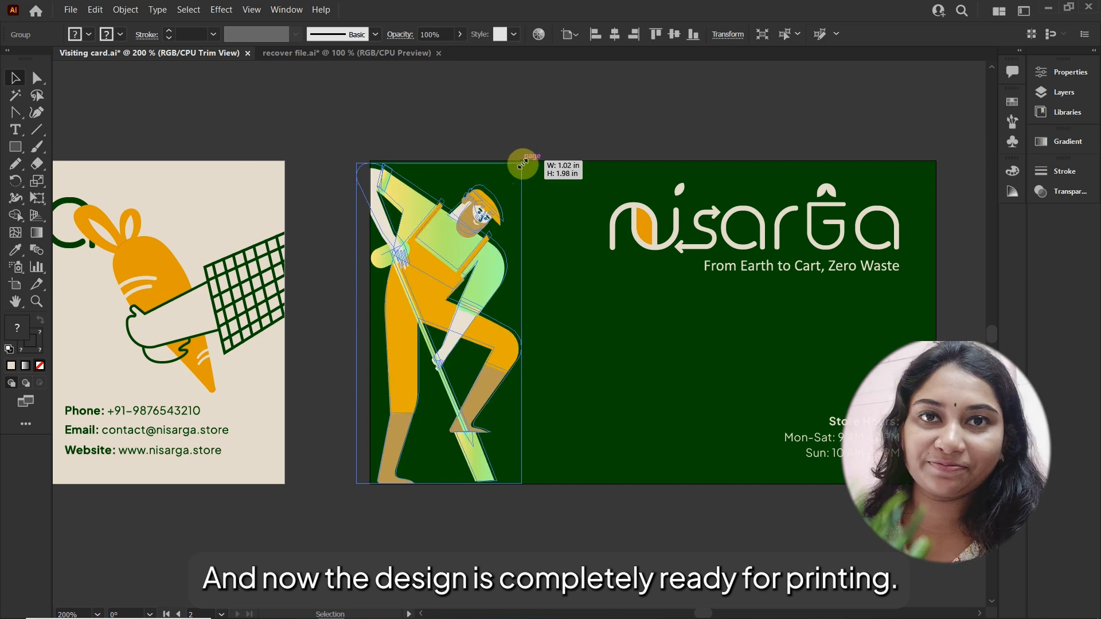
pyautogui.moveTo(522, 164); pyautogui.dragTo(523, 164)
pyautogui.press('Up')
pyautogui.press('Up')
pyautogui.press('Up')
pyautogui.press('Left')
pyautogui.press('Left')
pyautogui.press('Left')
pyautogui.click(632, 133)
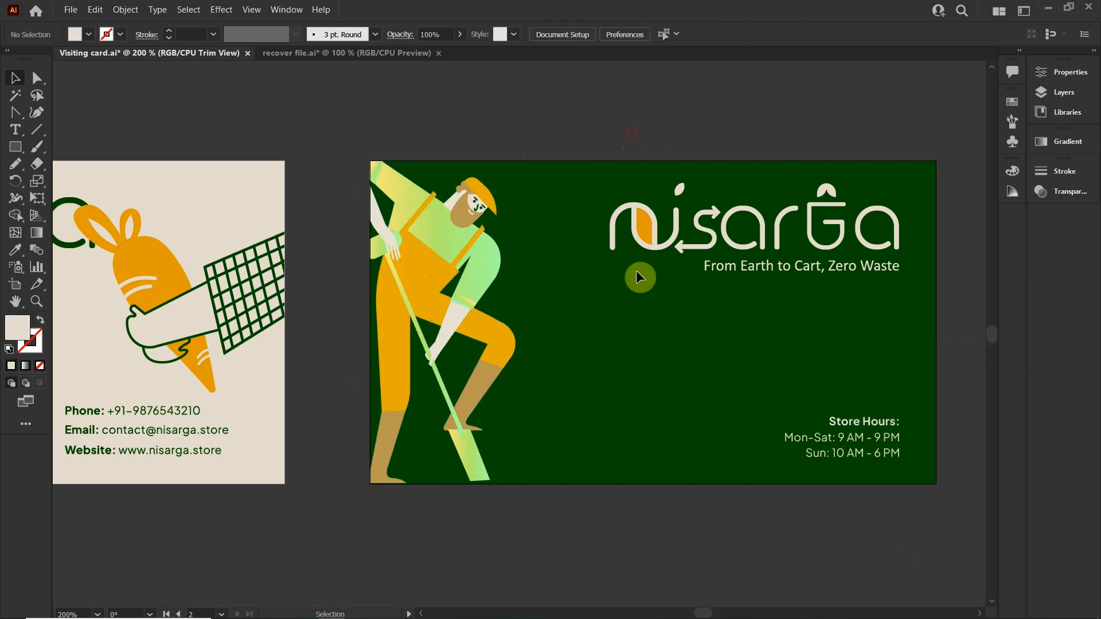
# Step: Align the back-side logo, tagline and store hours text by their right edges and nudge them slightly inward from the card's right edge
pyautogui.moveTo(637, 271); pyautogui.dragTo(559, 254)
pyautogui.moveTo(848, 493); pyautogui.dragTo(657, 217)
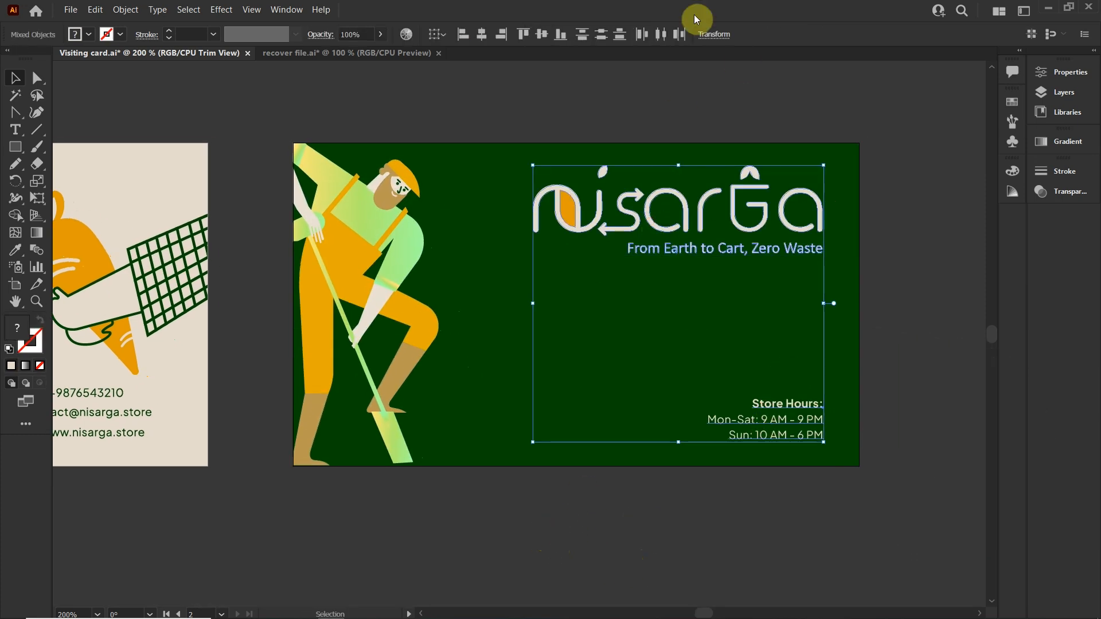
pyautogui.click(511, 38)
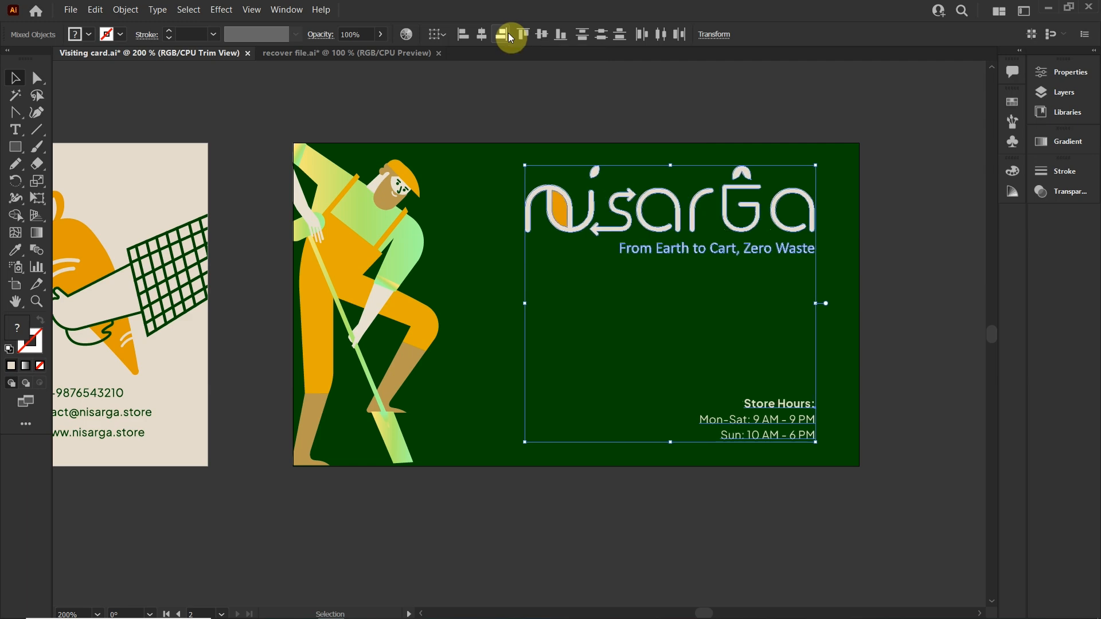
pyautogui.press('Right')
pyautogui.press('Left')
pyautogui.click(845, 289)
pyautogui.scroll(-1, 826, 315)
pyautogui.moveTo(247, 374); pyautogui.dragTo(400, 370)
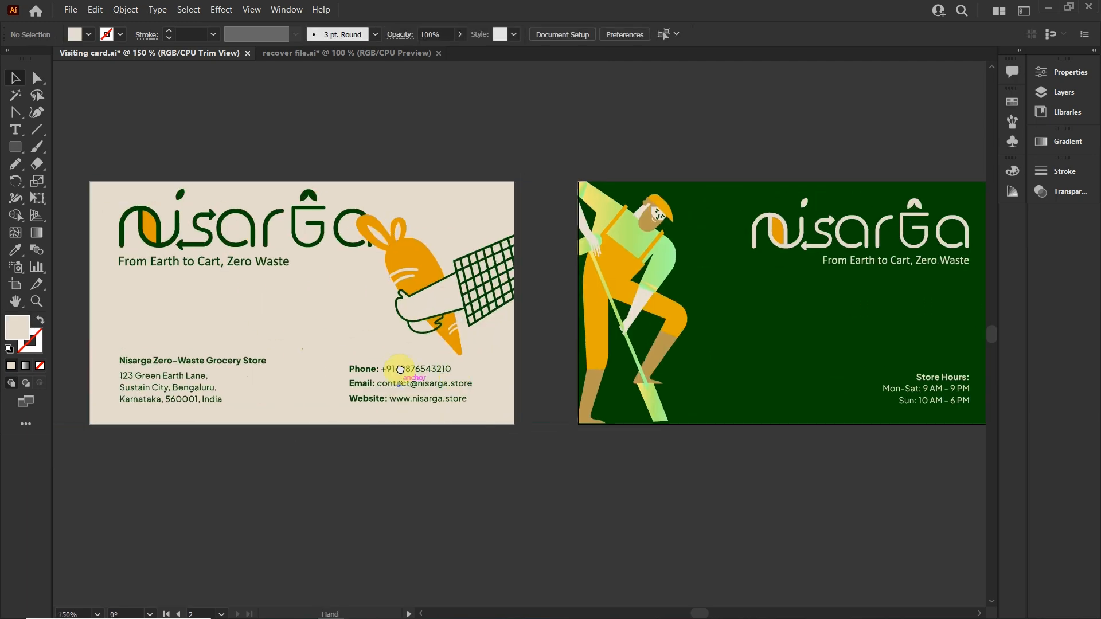
pyautogui.moveTo(688, 380); pyautogui.dragTo(673, 374)
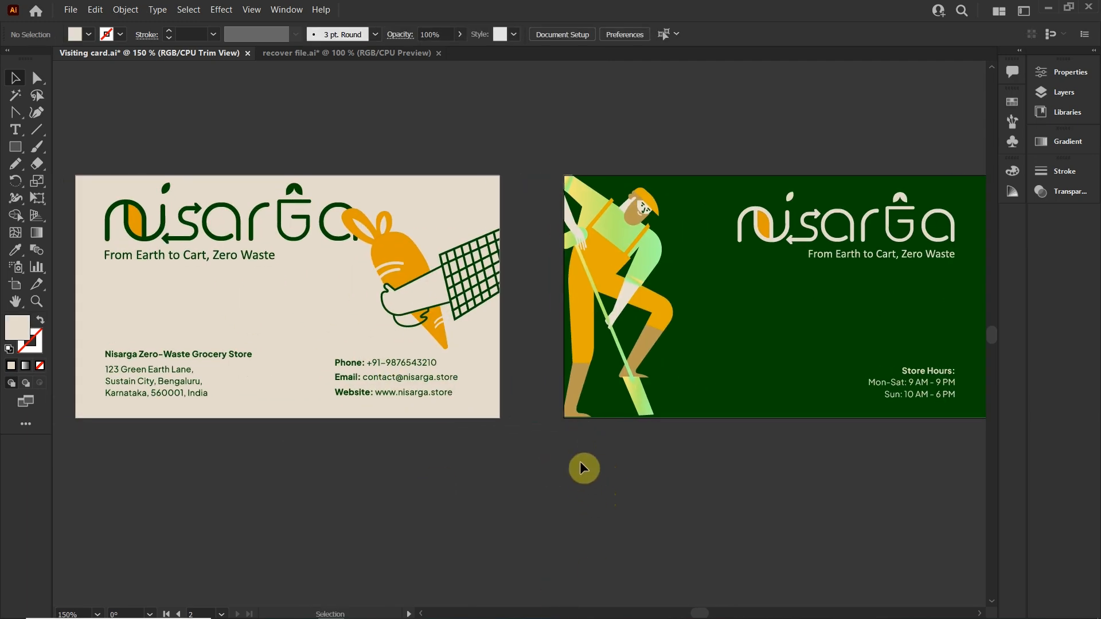